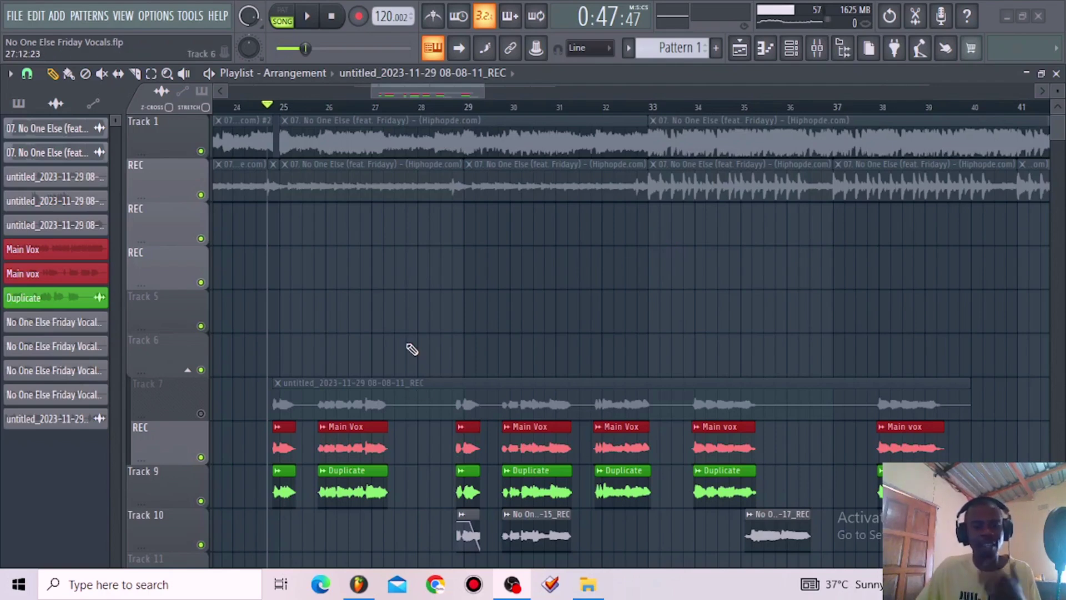
- Solo Track 7 and play the raw vocal recording from its start, and again from just before bar 29
right_click(201, 413)
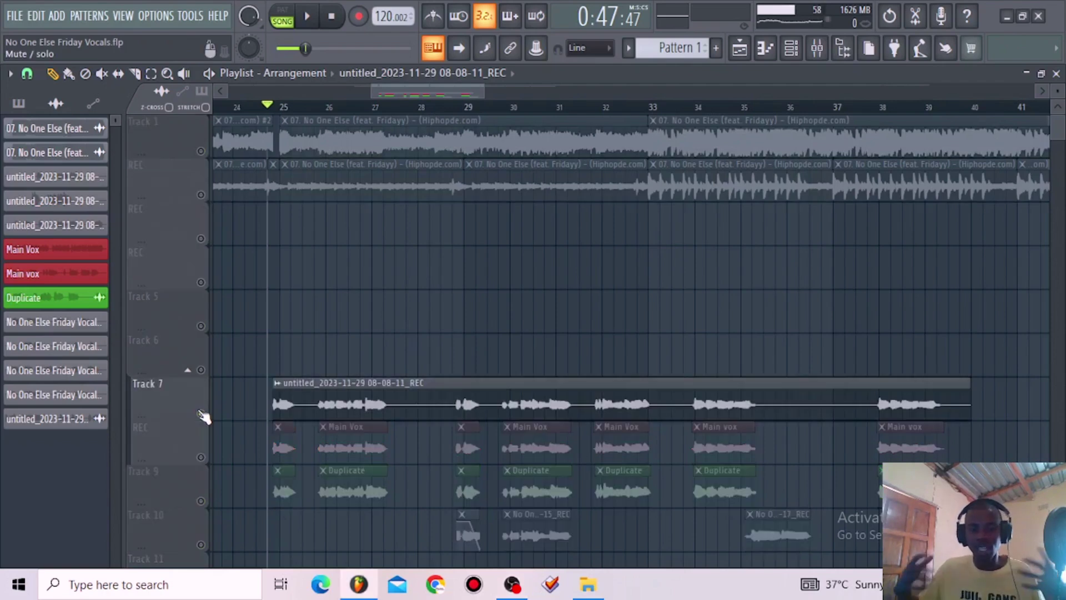
key(space)
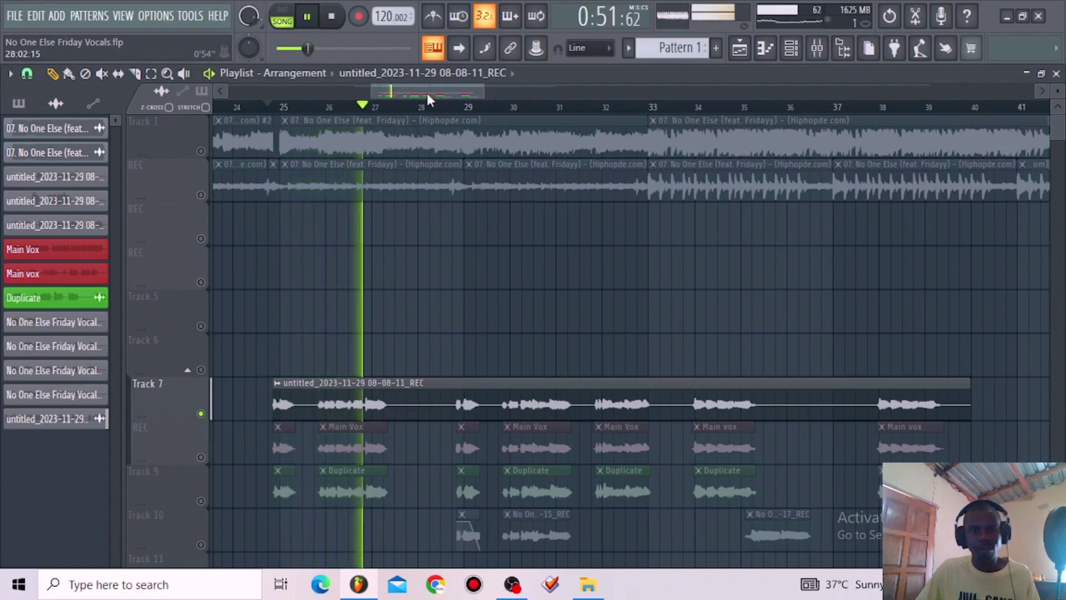
click(449, 111)
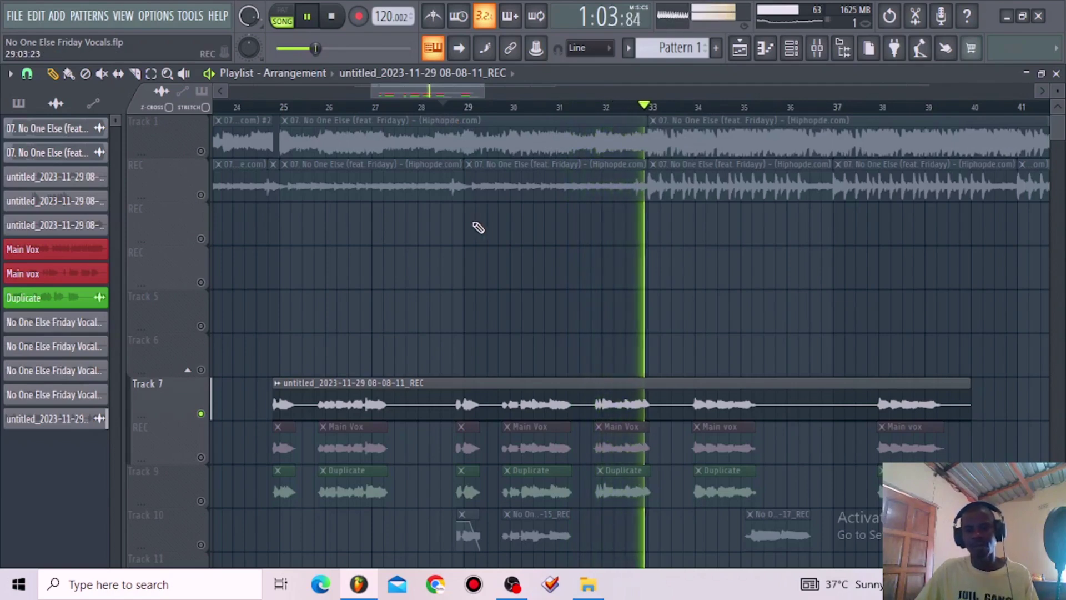
key(space)
- Mute Track 7 and unmute the REC track with the Main Vox clips, Track 9 and Track 10
click(200, 414)
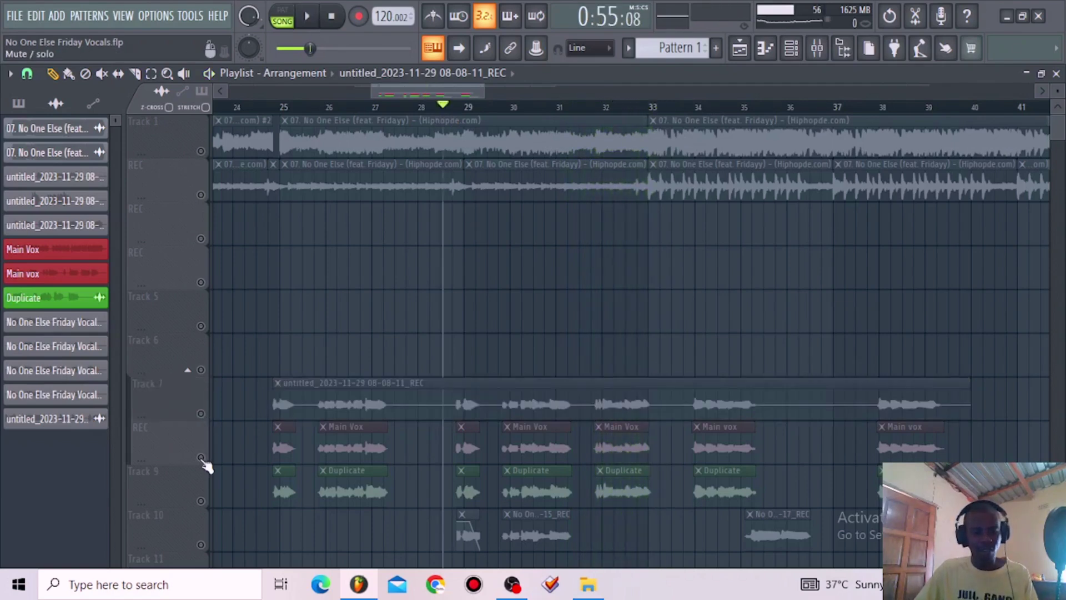
click(200, 457)
click(200, 500)
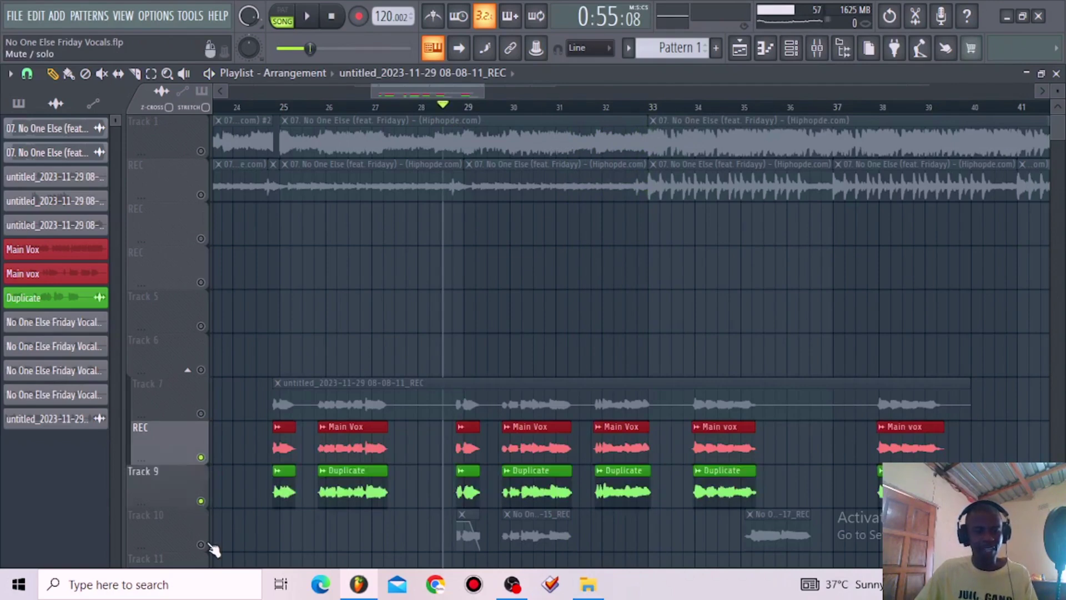
click(201, 544)
- Play the layered vocal tracks together from just before bar 25, and stop playback
click(272, 106)
key(space)
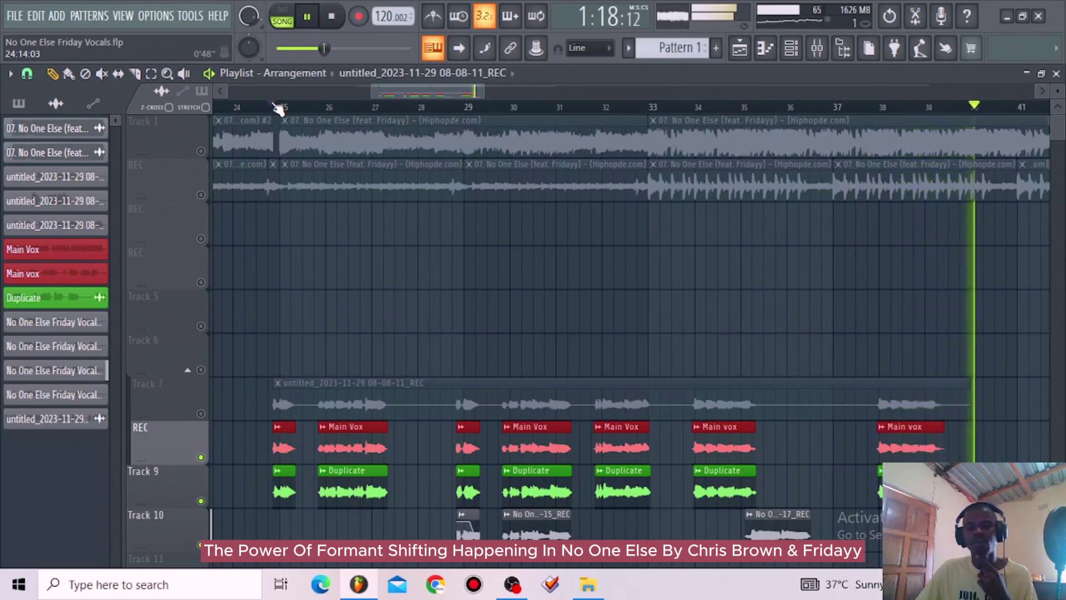
key(space)
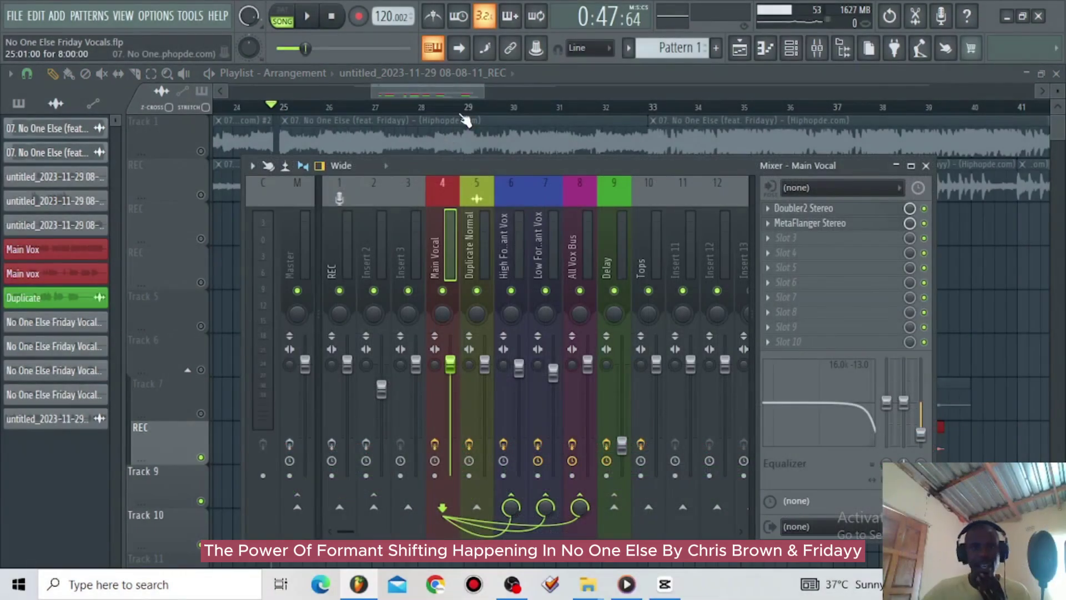
- Return to the playlist without the mixer and set its snap to Bar
key(F9)
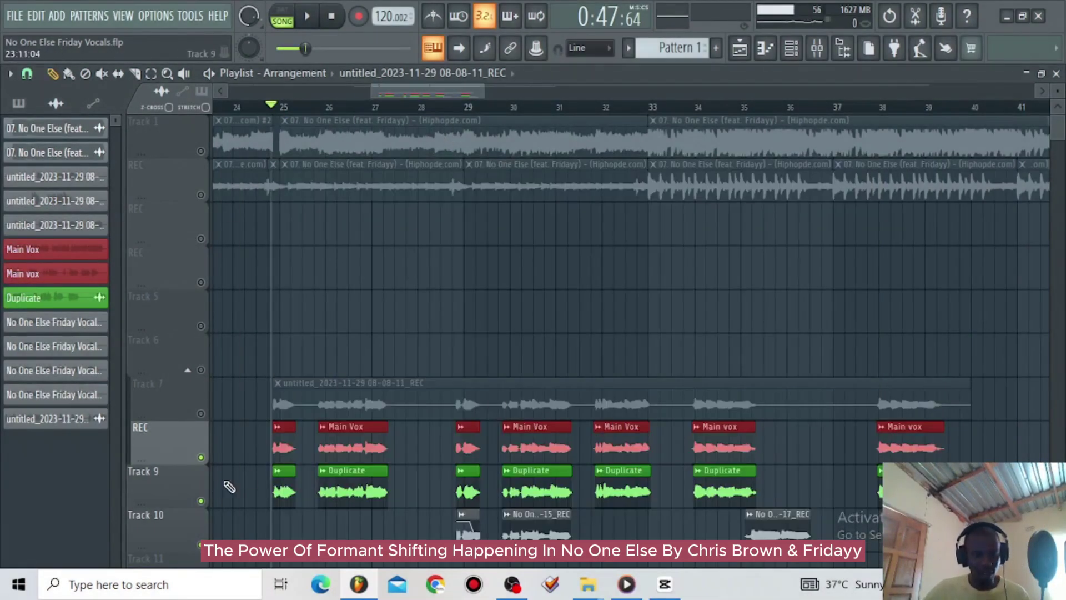
click(27, 73)
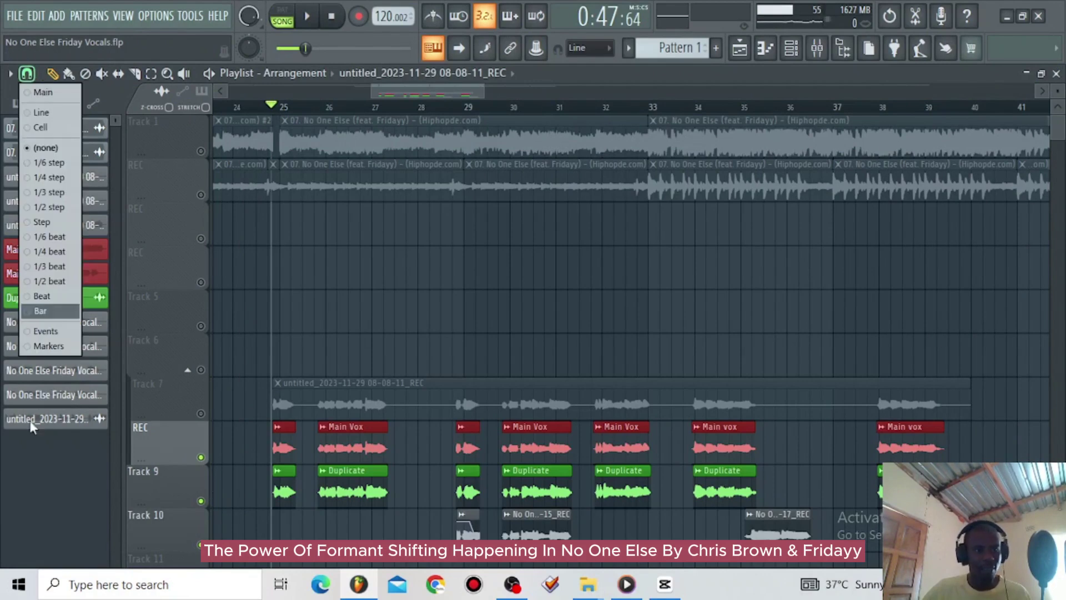
click(42, 331)
- Select all Duplicate clips on Track 9 to point them out, and clear the selection
click(153, 483)
scroll(152, 483, left, 3)
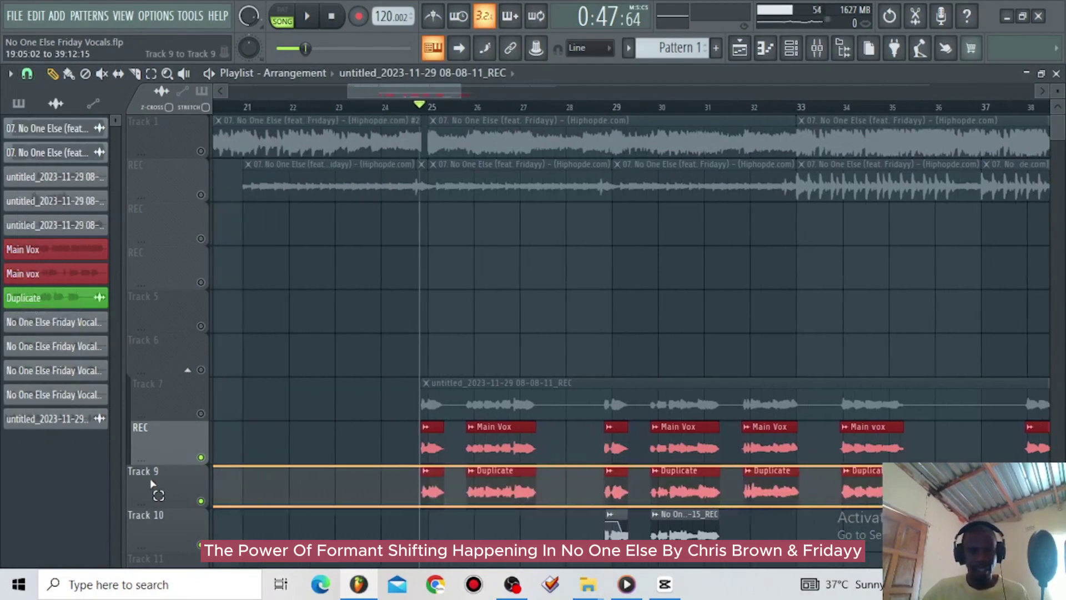
scroll(279, 485, right, 3)
click(281, 484)
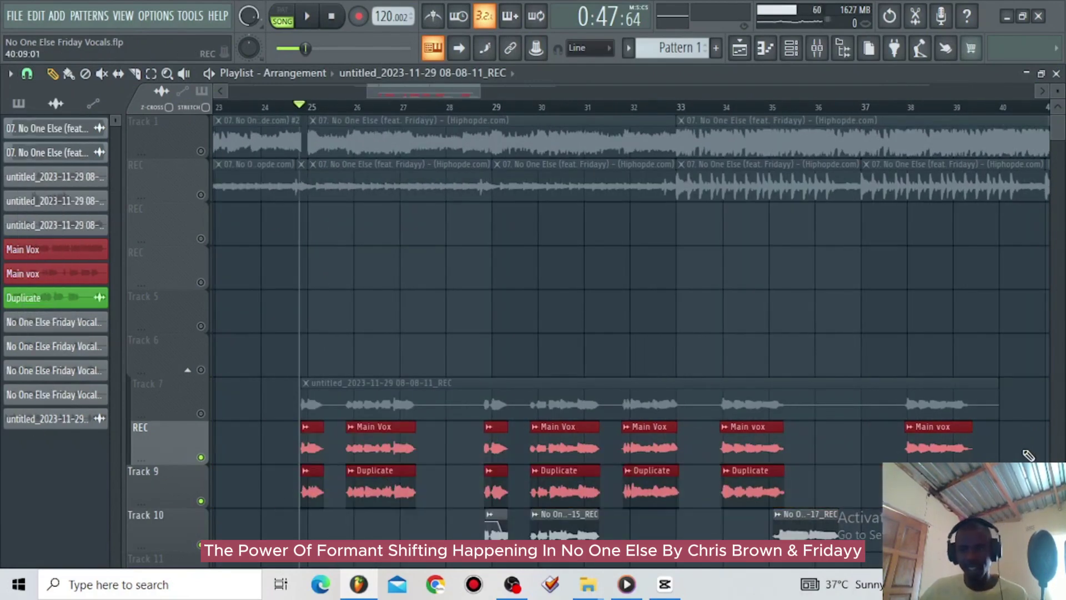
drag(1021, 462, 309, 435)
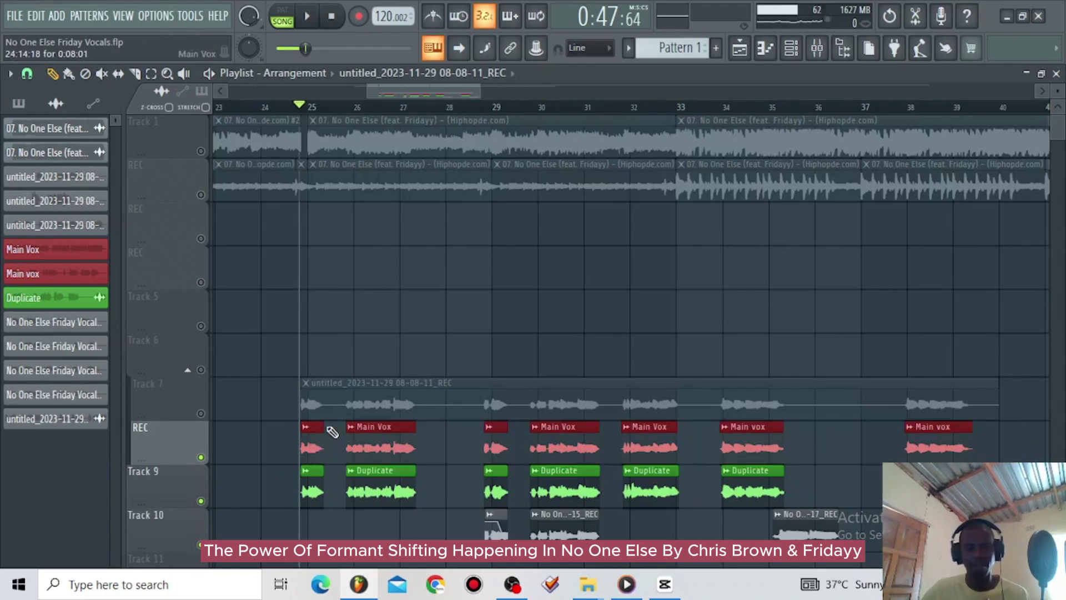
- Open the mixer and review the effects and routing of Duplicate Normal, Main Vocal, High Formant Vox and Low Formant Vox
click(817, 49)
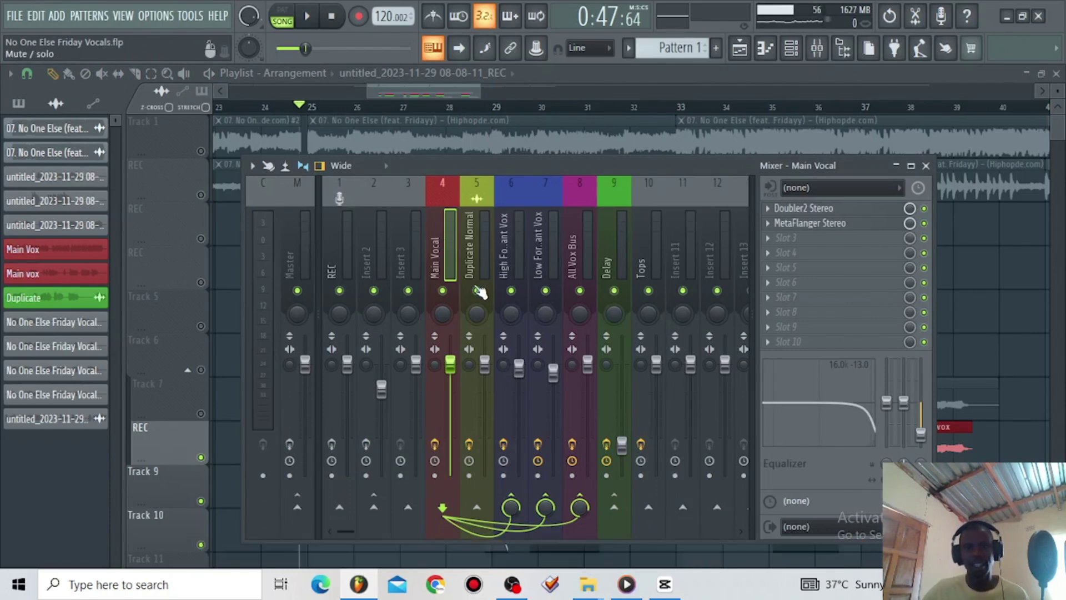
click(472, 243)
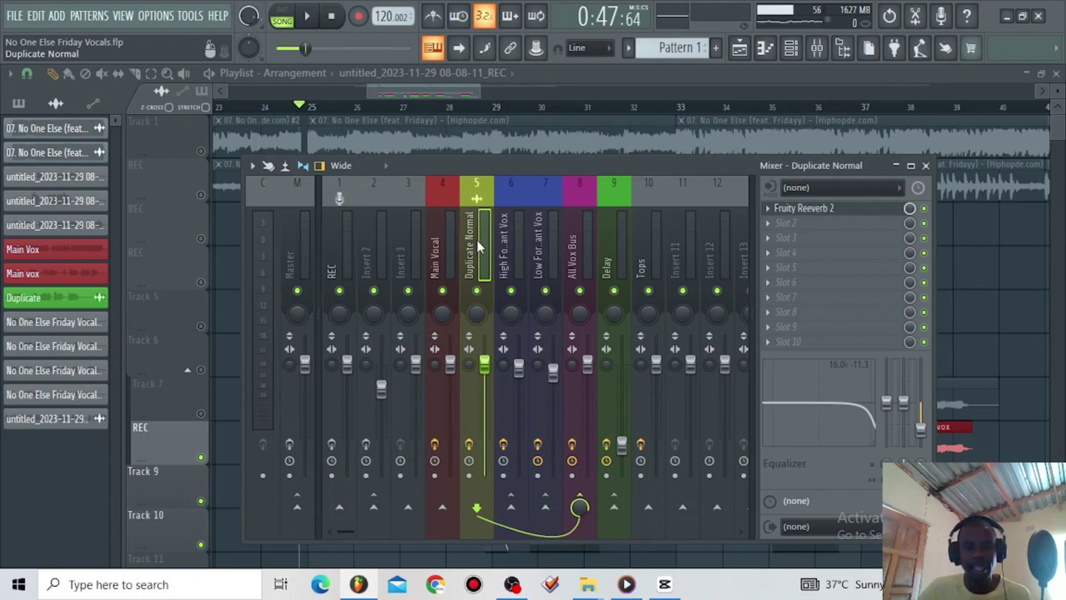
click(441, 258)
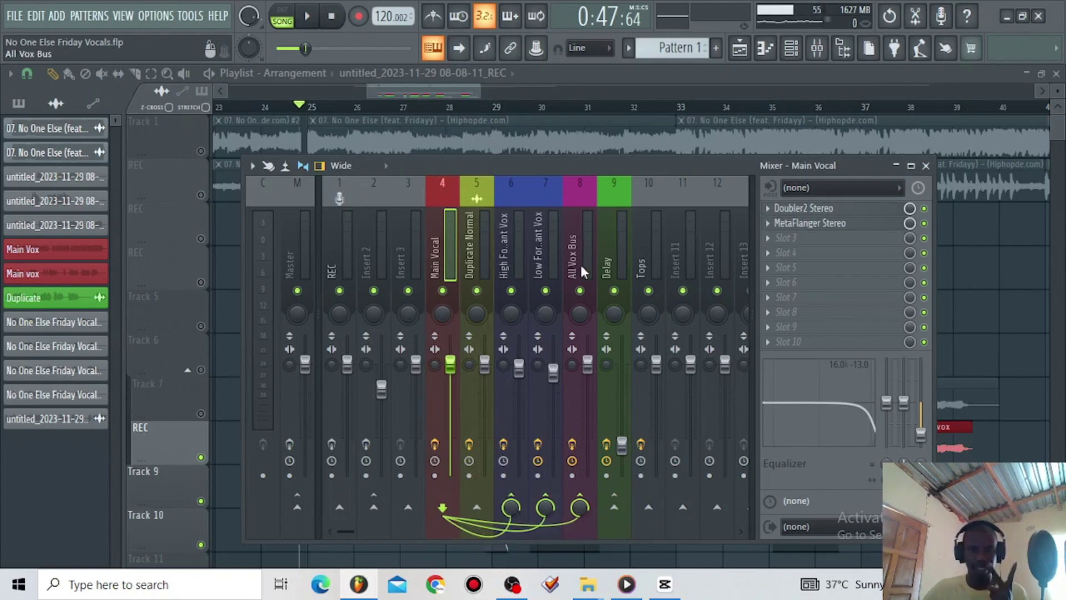
click(508, 250)
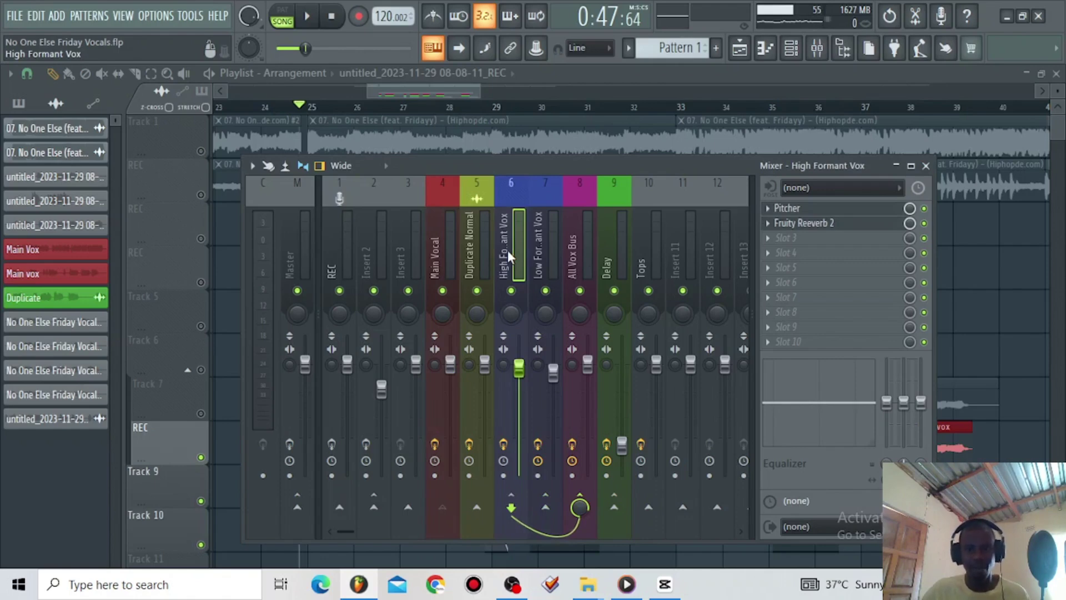
click(538, 264)
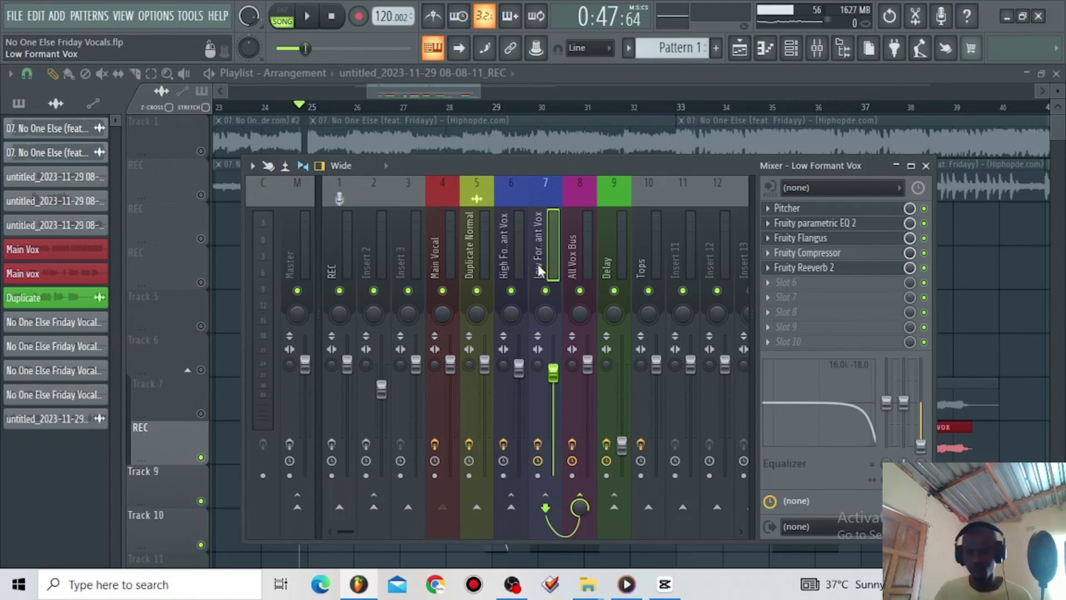
- Start playback and mute the Low Formant Vox and High Formant Vox mixer tracks
key(space)
click(545, 291)
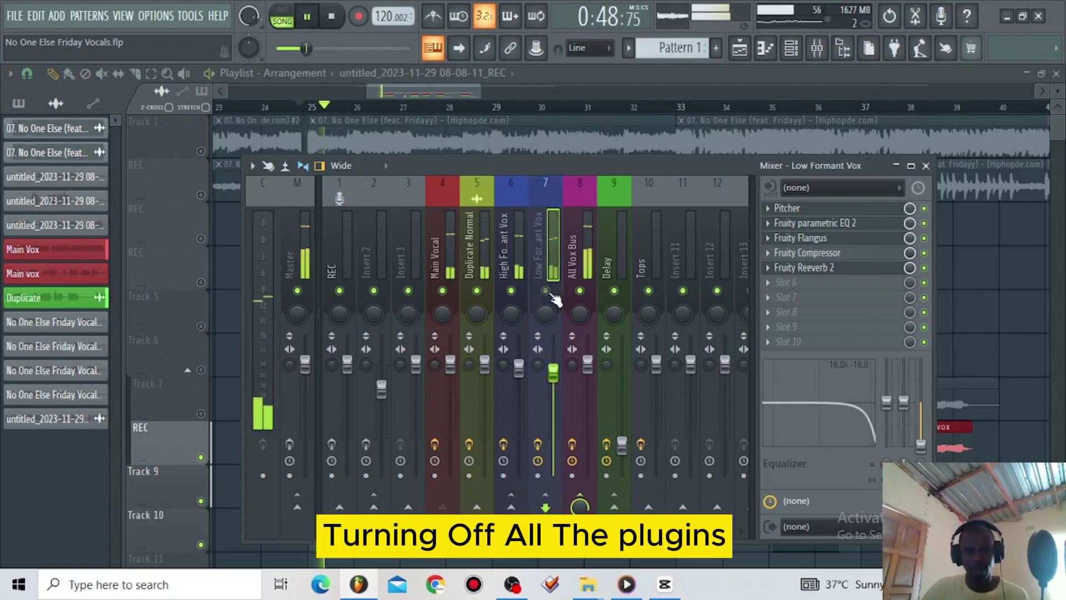
click(511, 290)
- Bypass the effect plugins on Low Formant Vox, Duplicate Normal, All Vox Bus and Main Vocal, and mute the Delay track
click(539, 261)
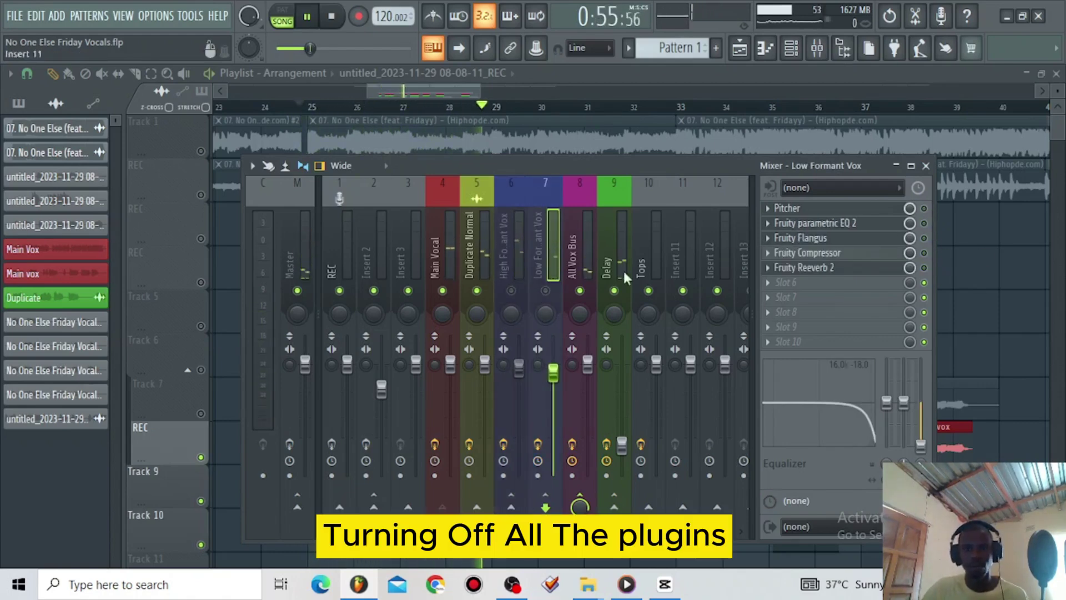
click(469, 250)
click(574, 274)
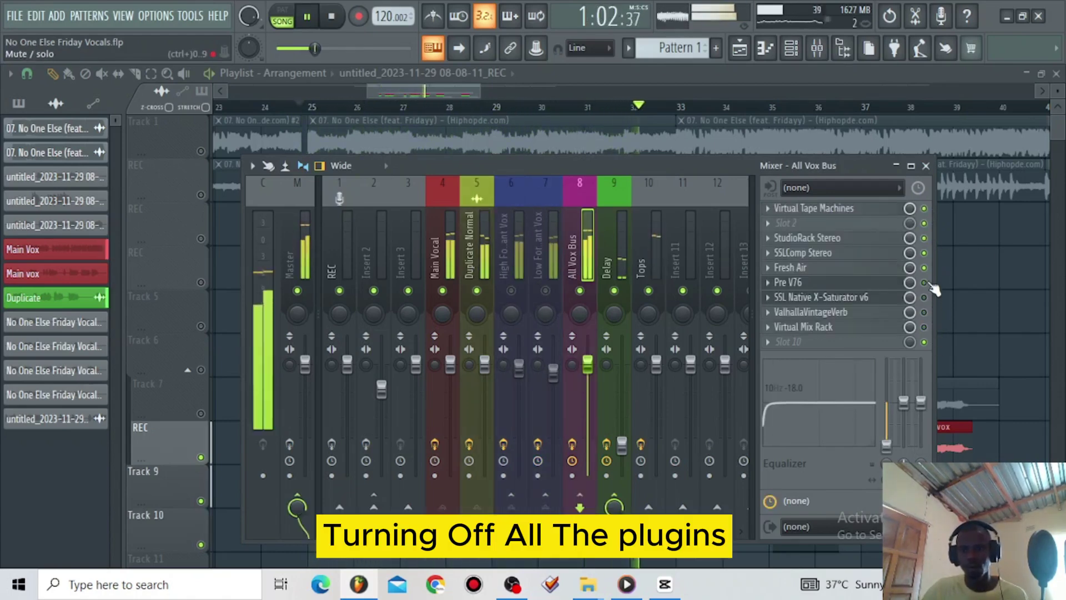
click(441, 244)
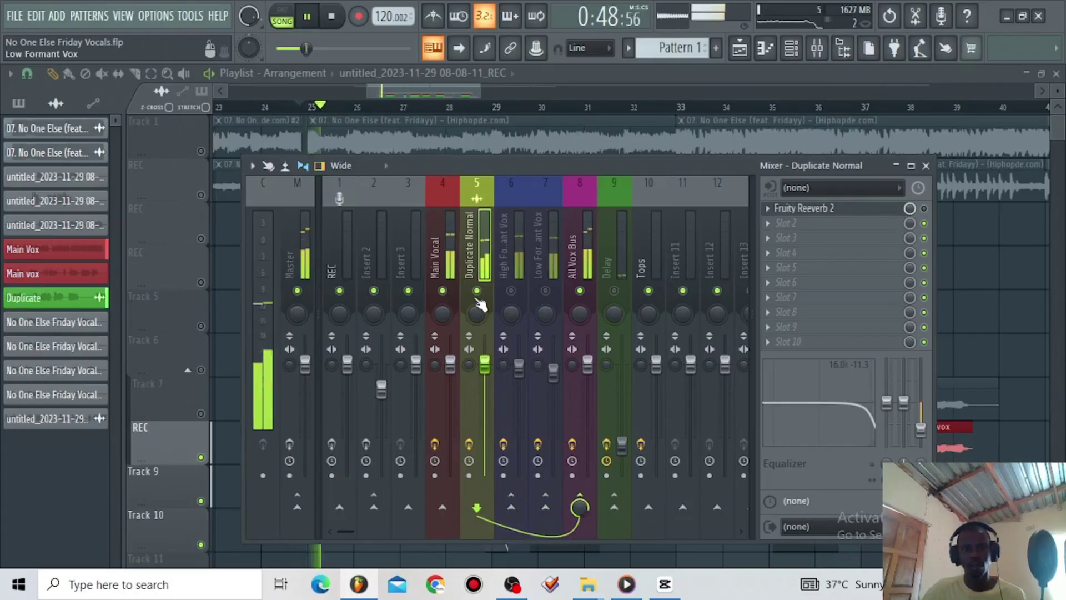
- Mute and unmute Duplicate Normal during playback to compare the sound, and stop playback
click(477, 291)
click(478, 292)
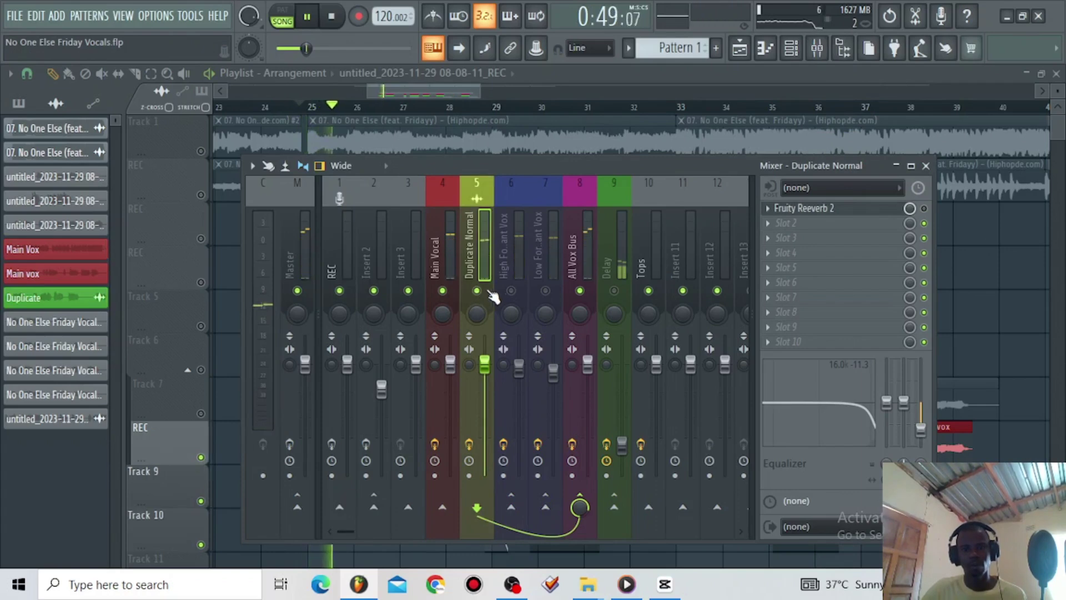
key(space)
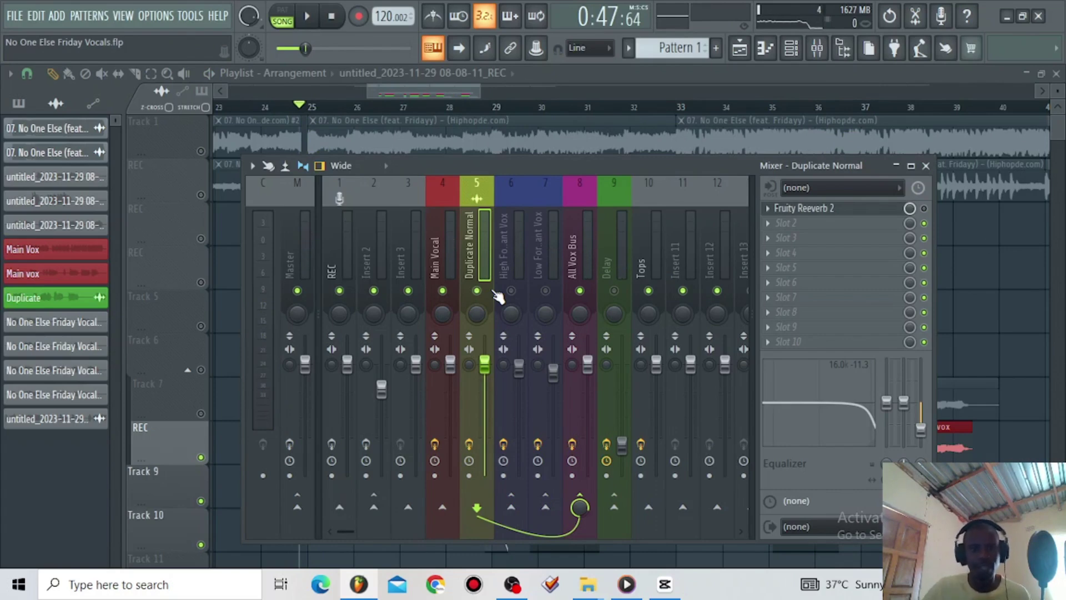
- Compare the effect slots and routing of Main Vocal and Duplicate Normal, and inspect the All Vox Bus chain
click(441, 229)
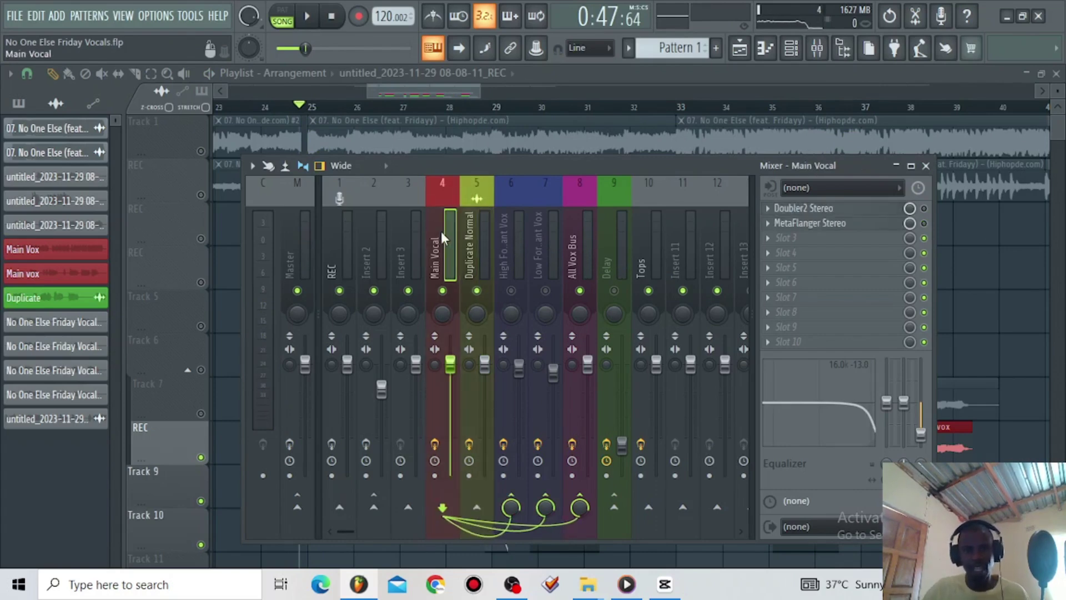
click(479, 261)
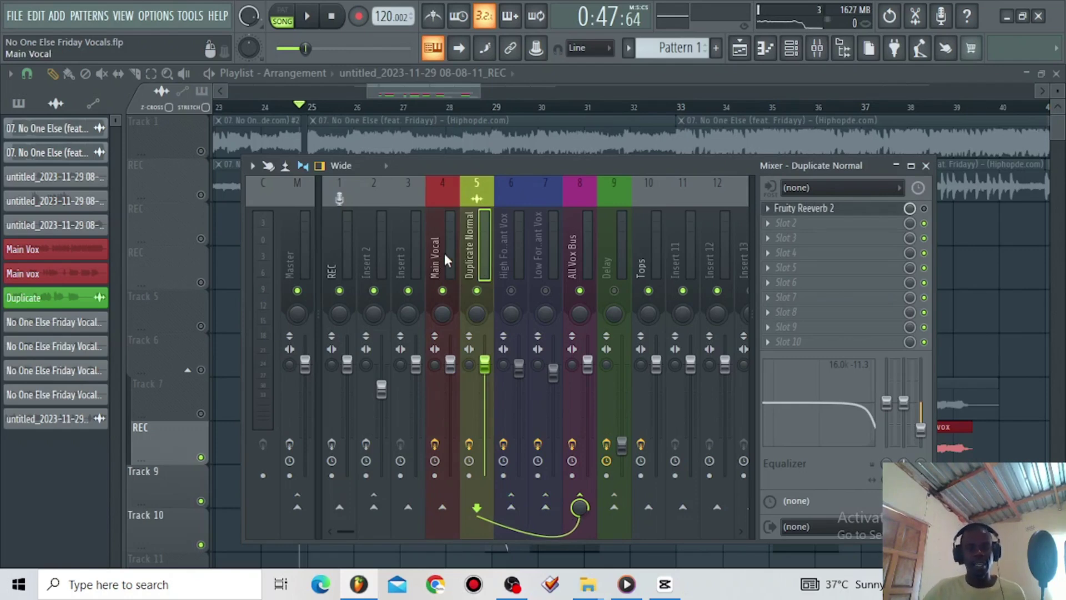
click(444, 254)
click(478, 259)
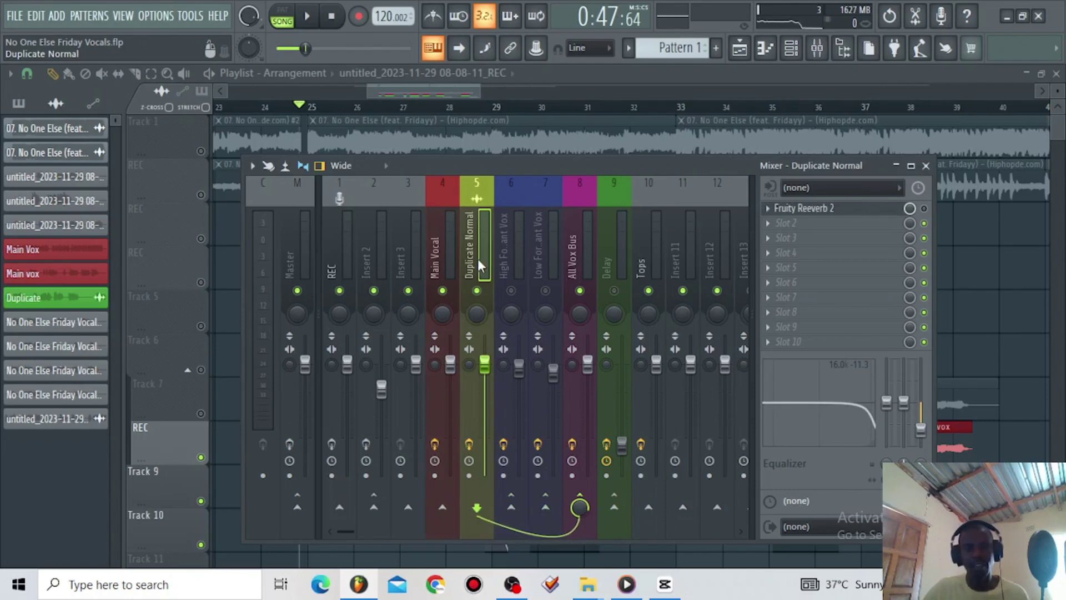
click(583, 271)
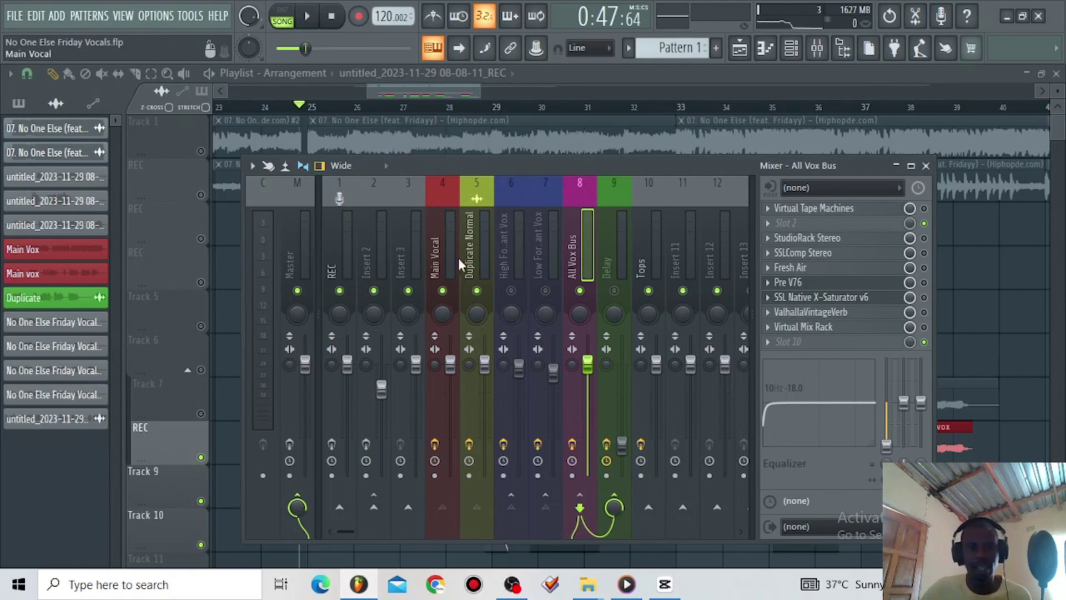
- Re-enable Doubler2 Stereo on Main Vocal and open its settings in a clear spot on screen
click(433, 249)
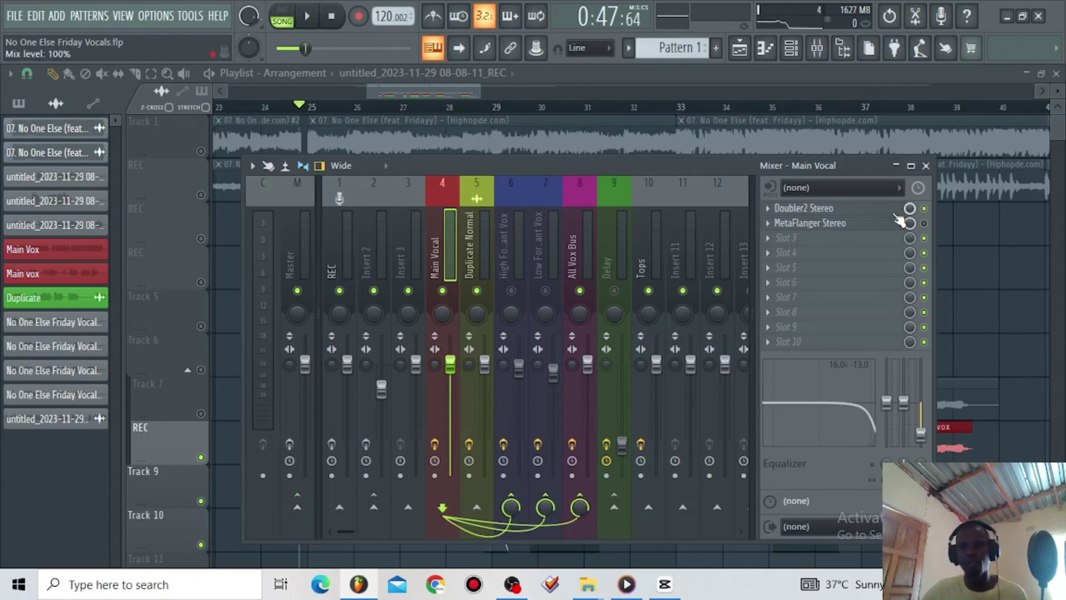
click(896, 214)
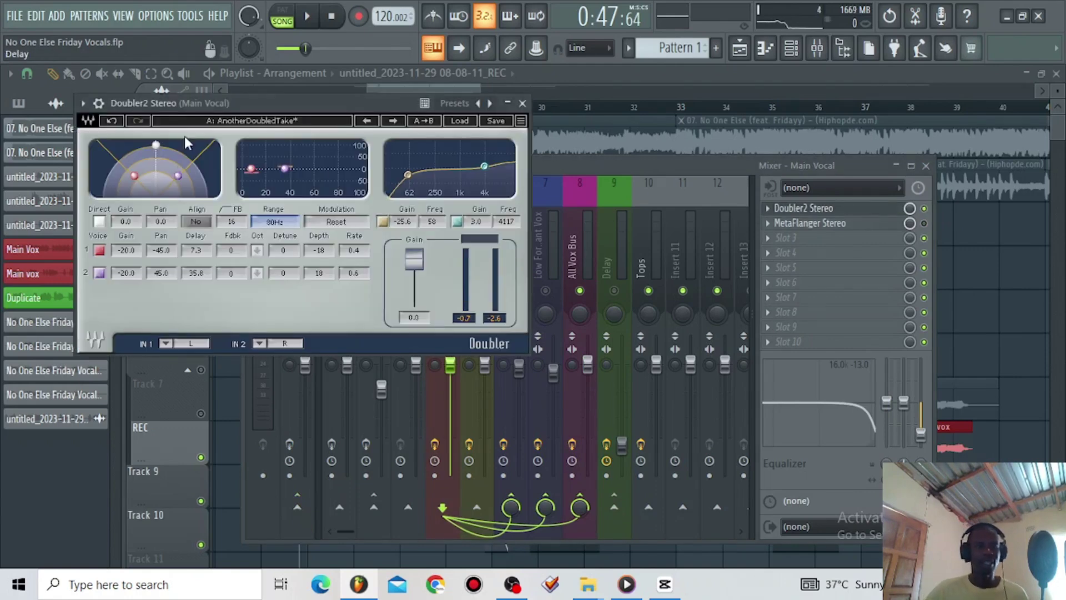
drag(246, 100, 309, 145)
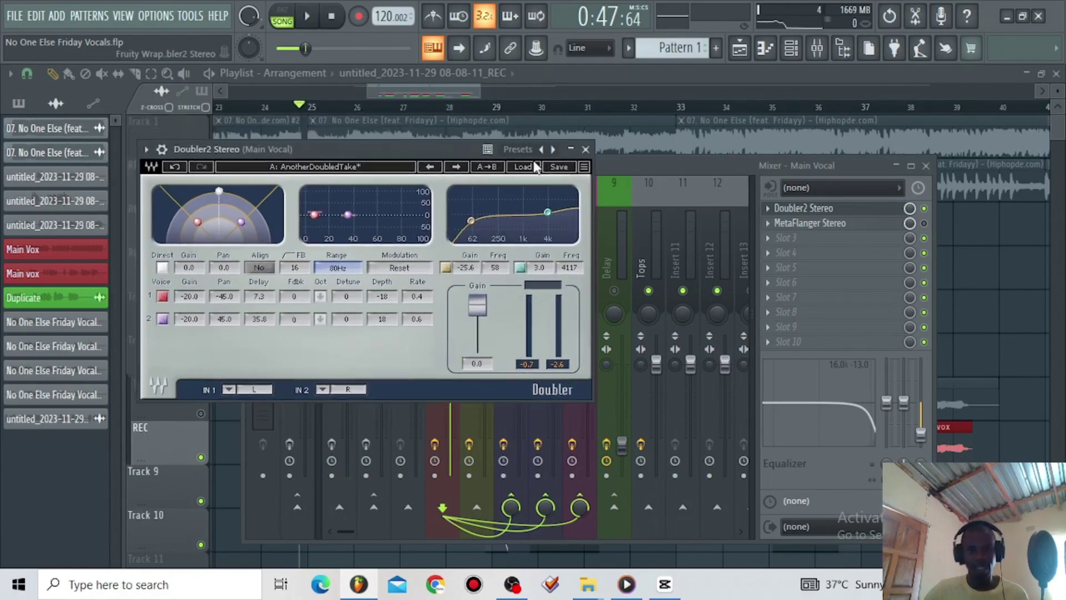
- Examine the gain settings of both Doubler voices and the pan setting of voice 2
click(201, 294)
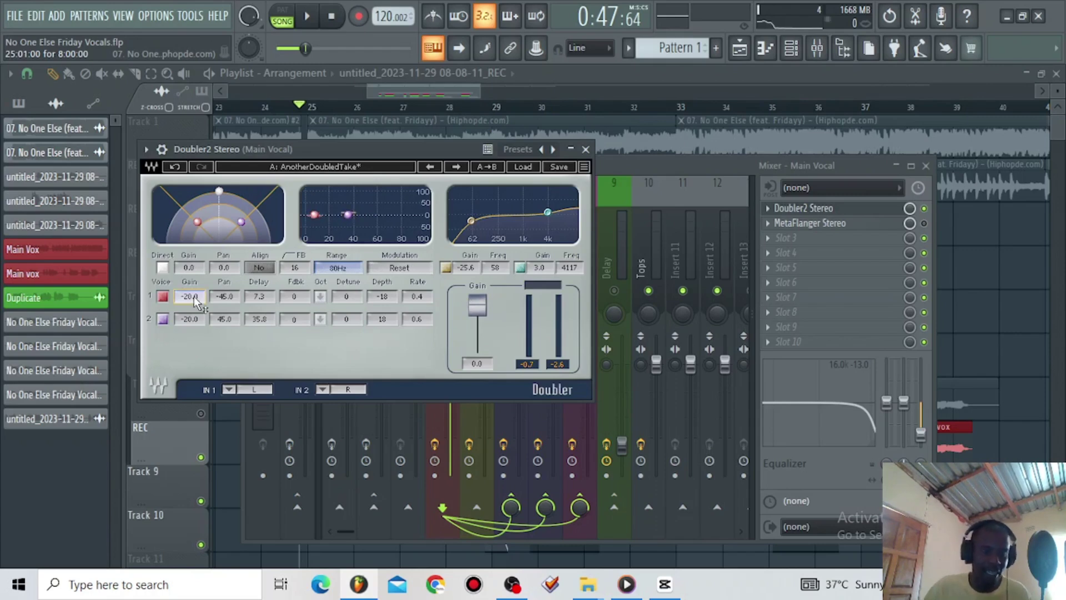
click(196, 315)
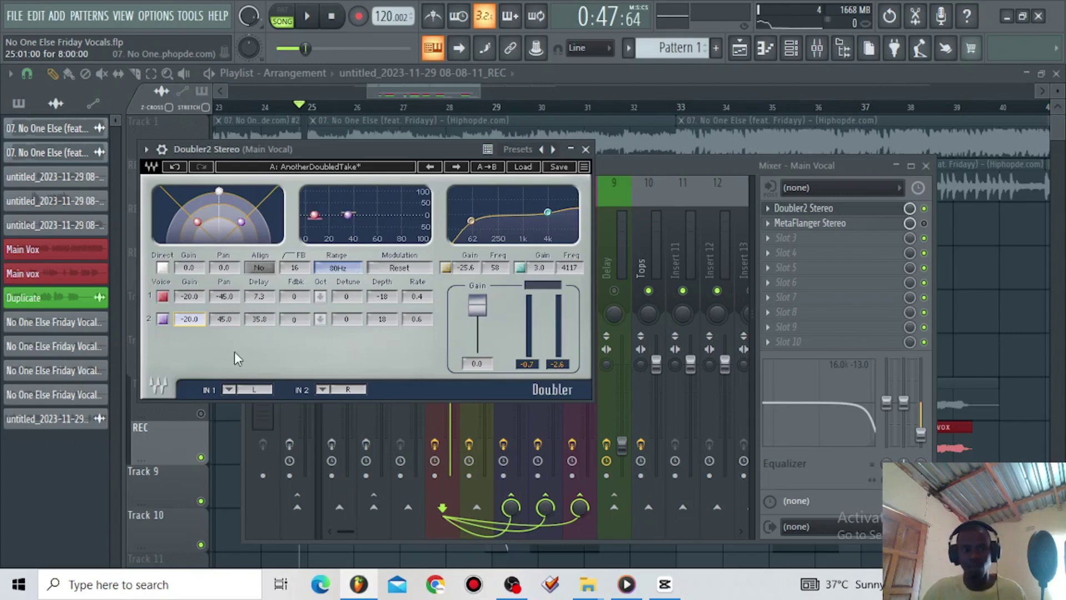
click(225, 320)
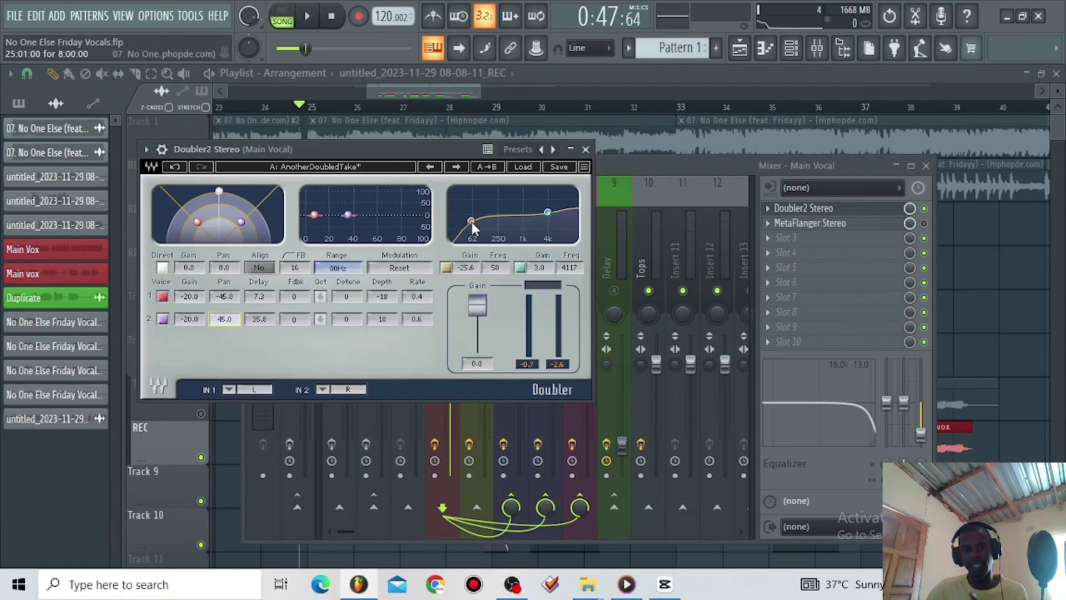
- Re-enable MetaFlanger Stereo on Main Vocal and open its settings
click(735, 162)
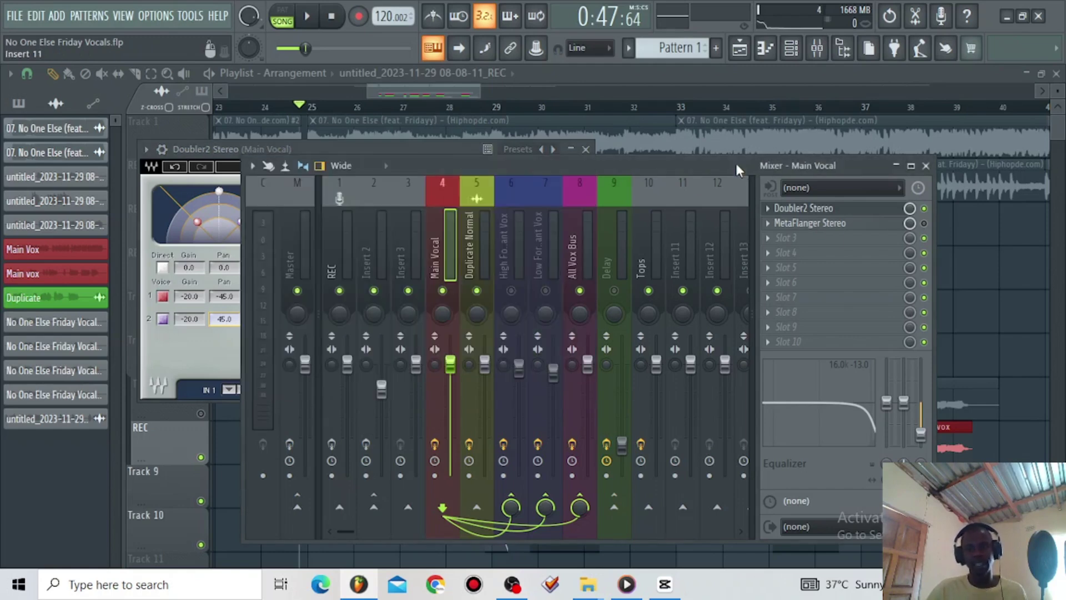
click(873, 228)
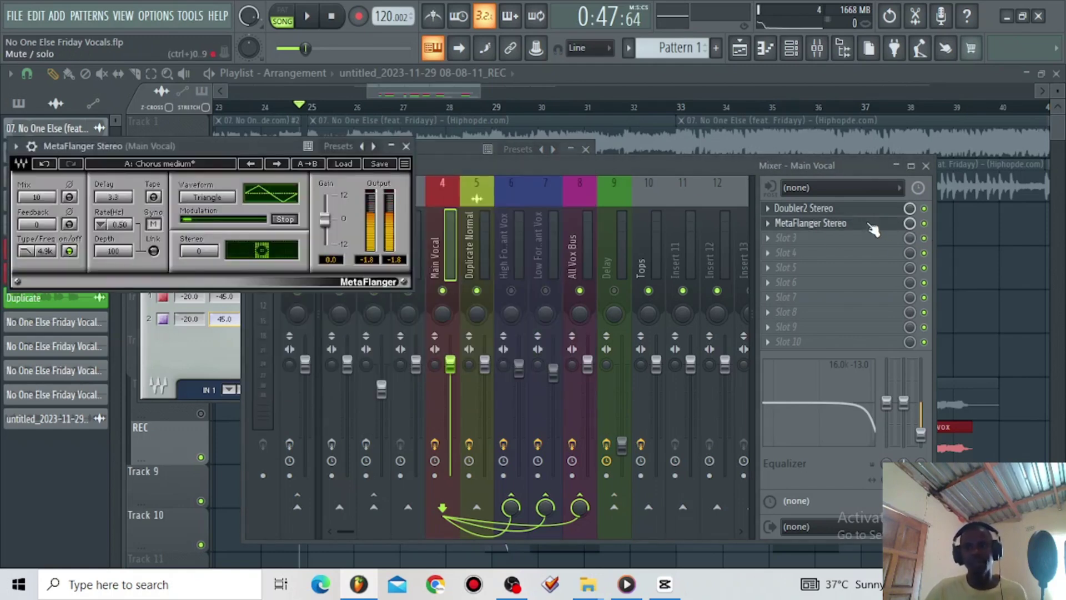
- Bring the MetaFlanger Stereo window into clear view, review its settings and close it
drag(206, 142, 453, 142)
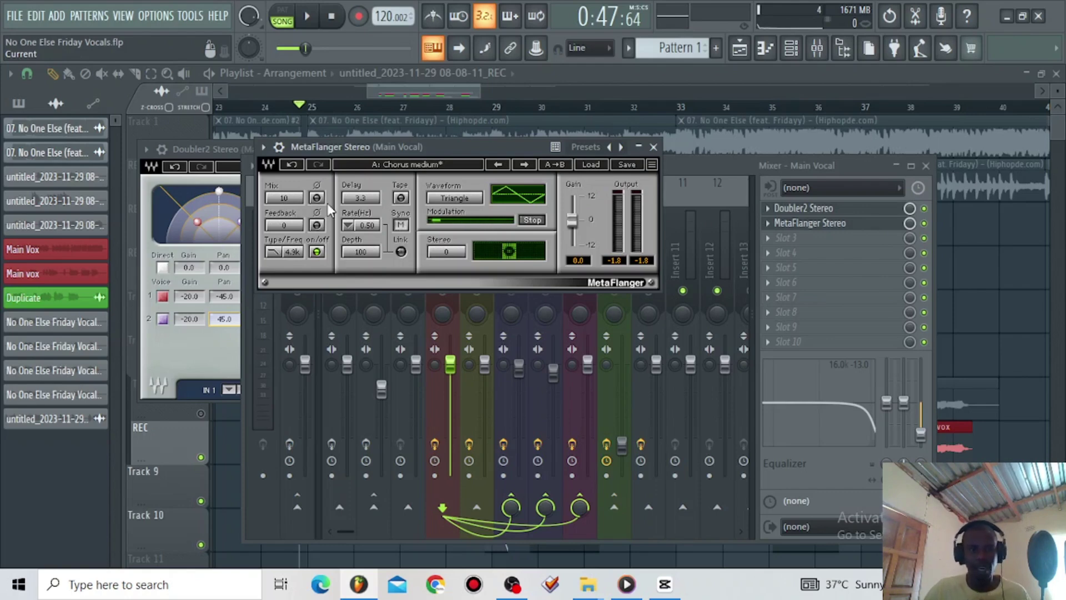
click(654, 148)
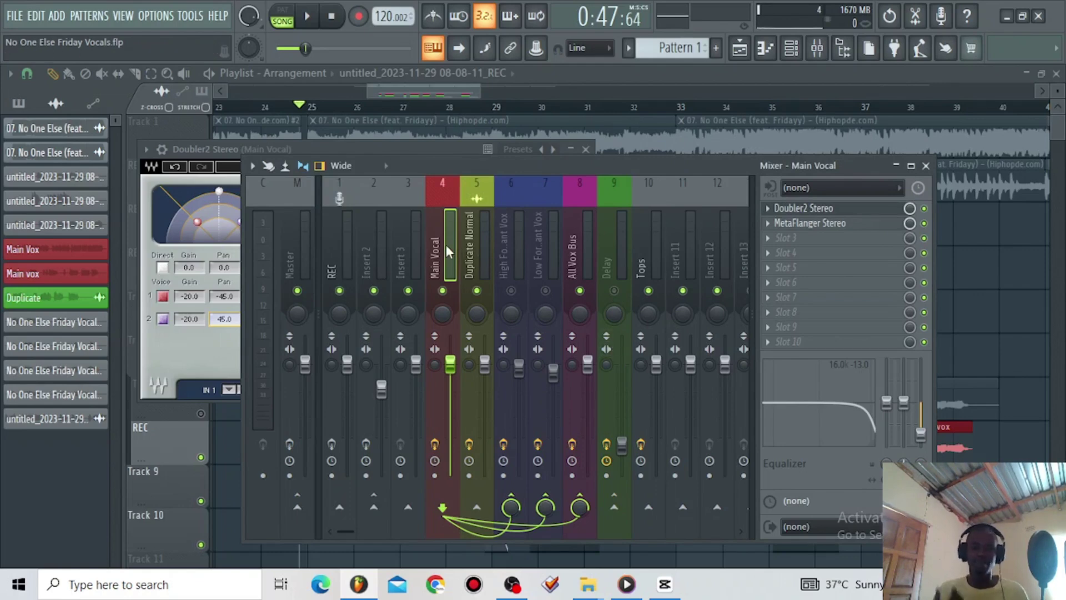
- Unmute the High Formant Vox send, re-enable its Pitcher and review the plugin's key, speed and gender settings
click(506, 251)
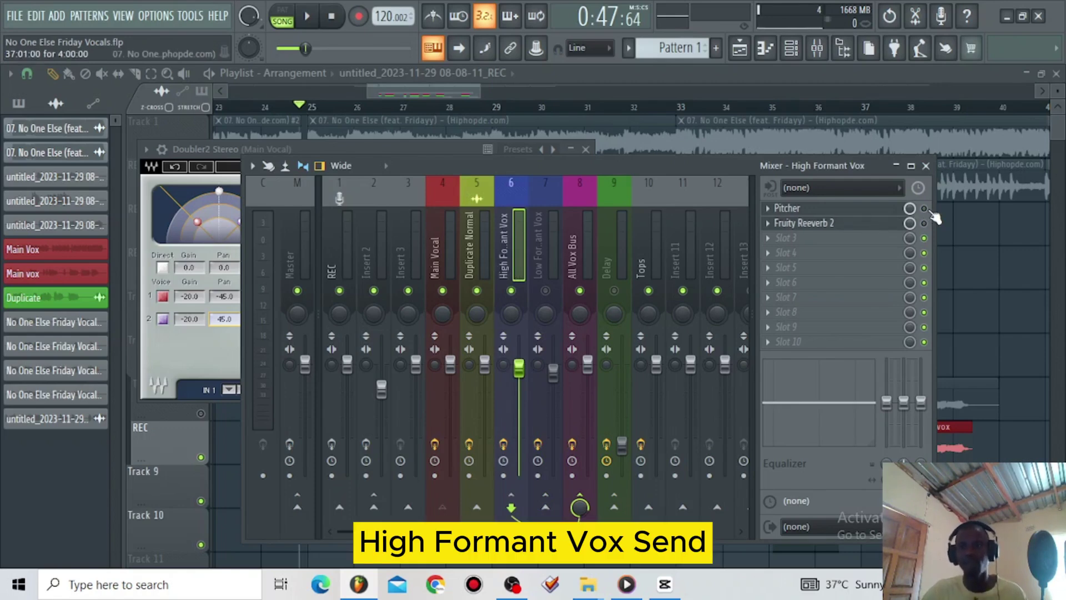
click(879, 210)
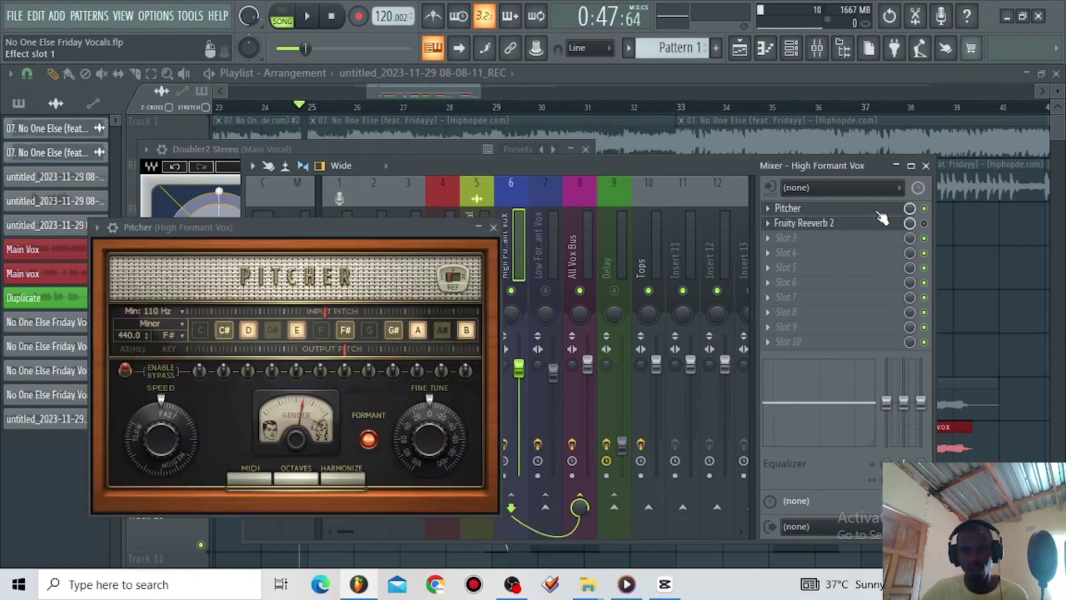
drag(366, 234, 583, 155)
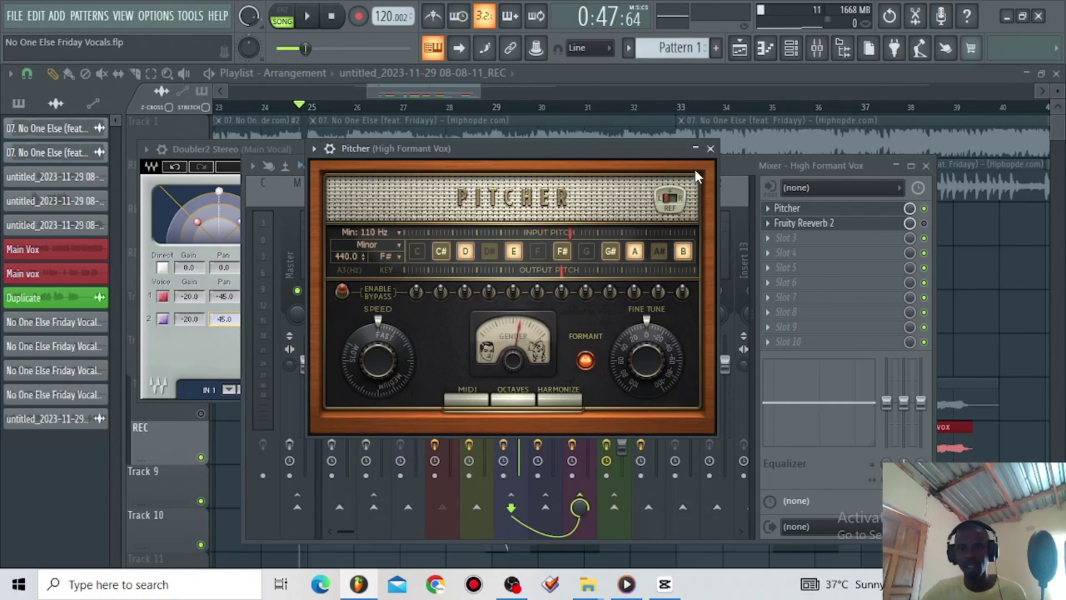
click(710, 149)
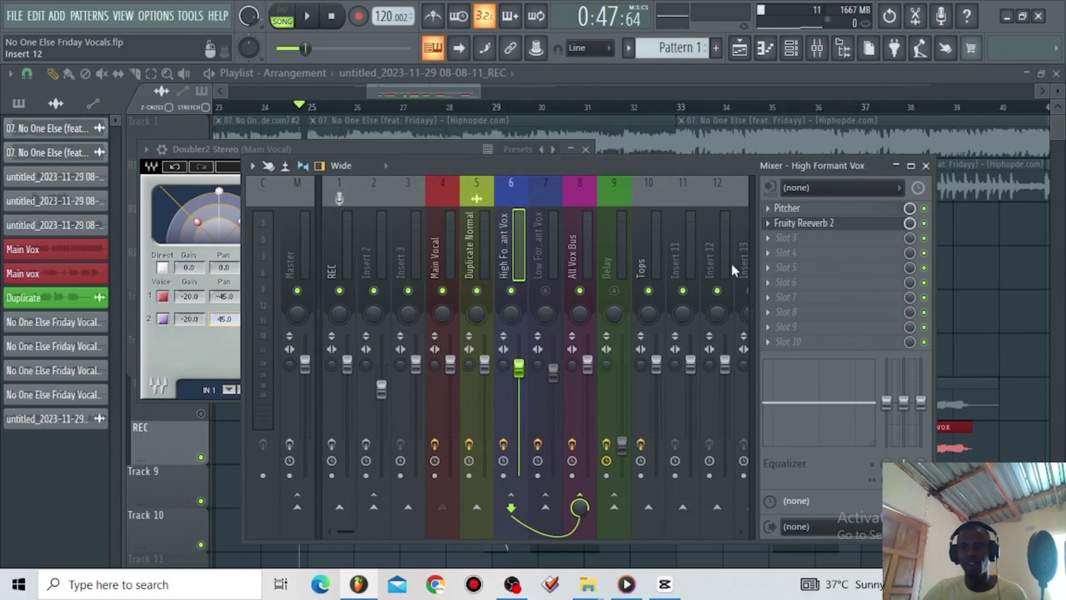
- Re-enable Fruity Reeverb 2 on High Formant Vox, view its settings and compare the track's chain with Main Vocal's
click(784, 224)
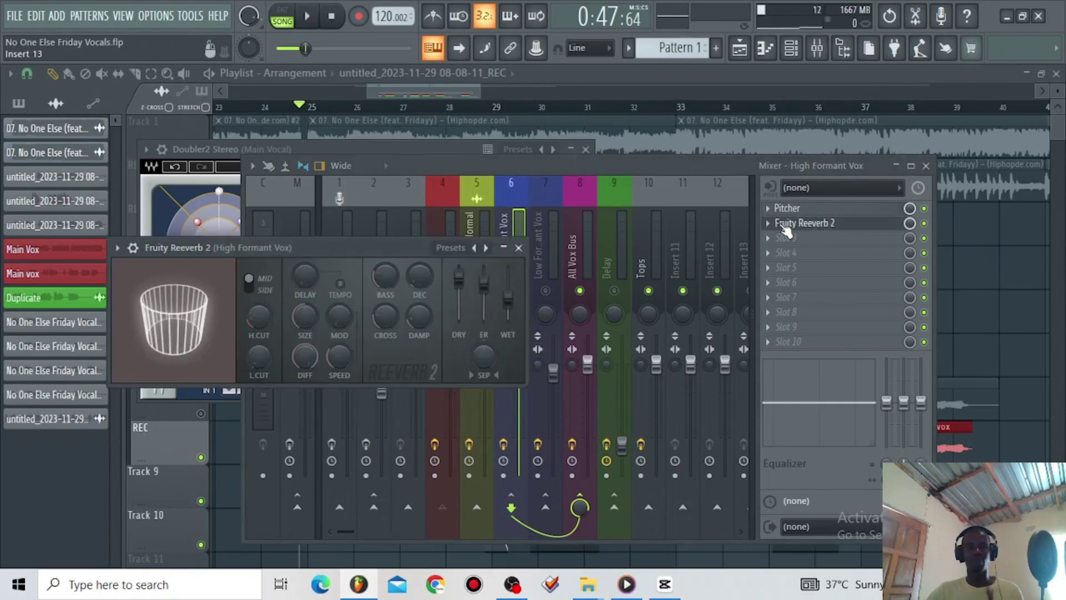
click(479, 163)
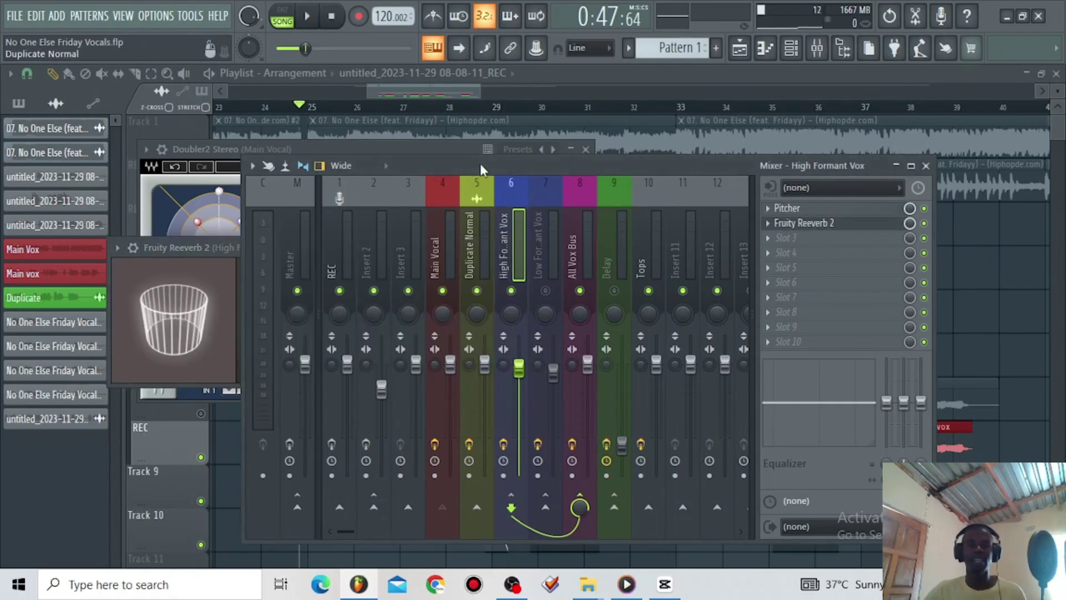
click(429, 258)
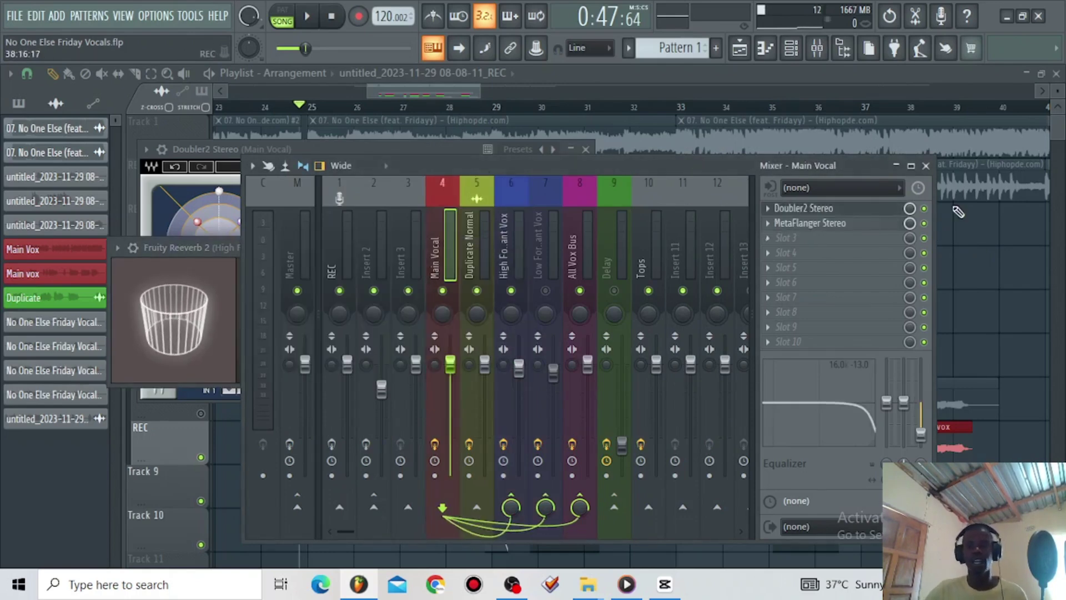
click(514, 254)
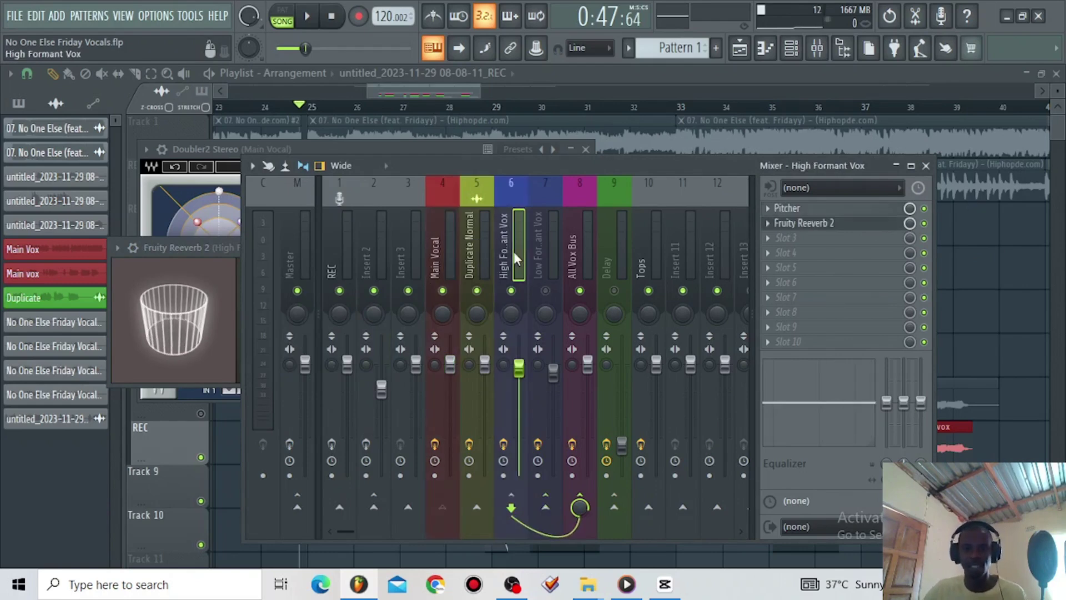
- Mute Duplicate Normal and Tops while auditioning Main Vocal together with the high formant layer
click(476, 291)
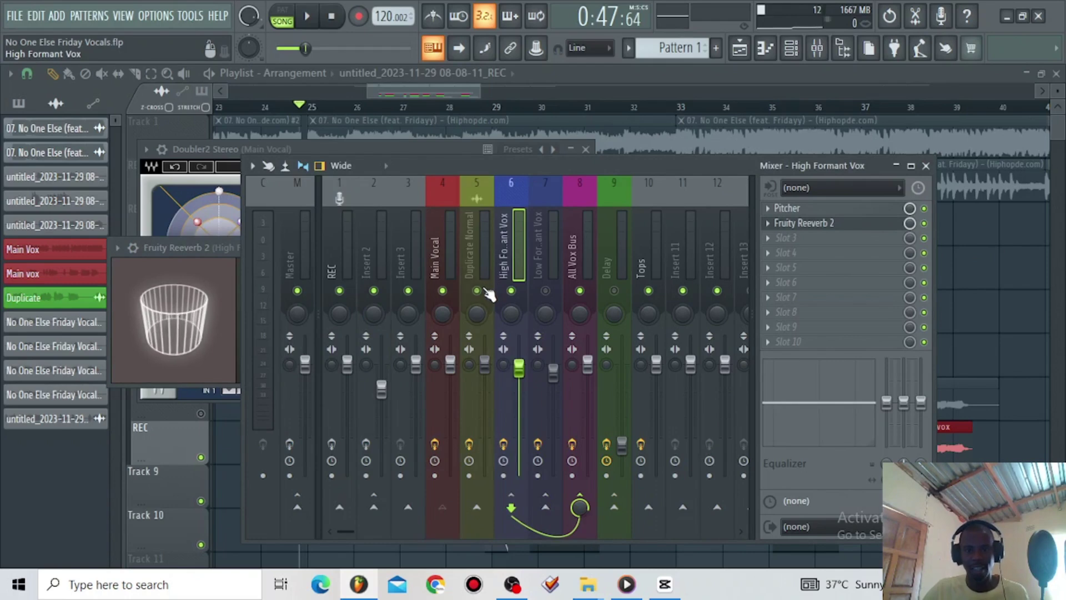
key(space)
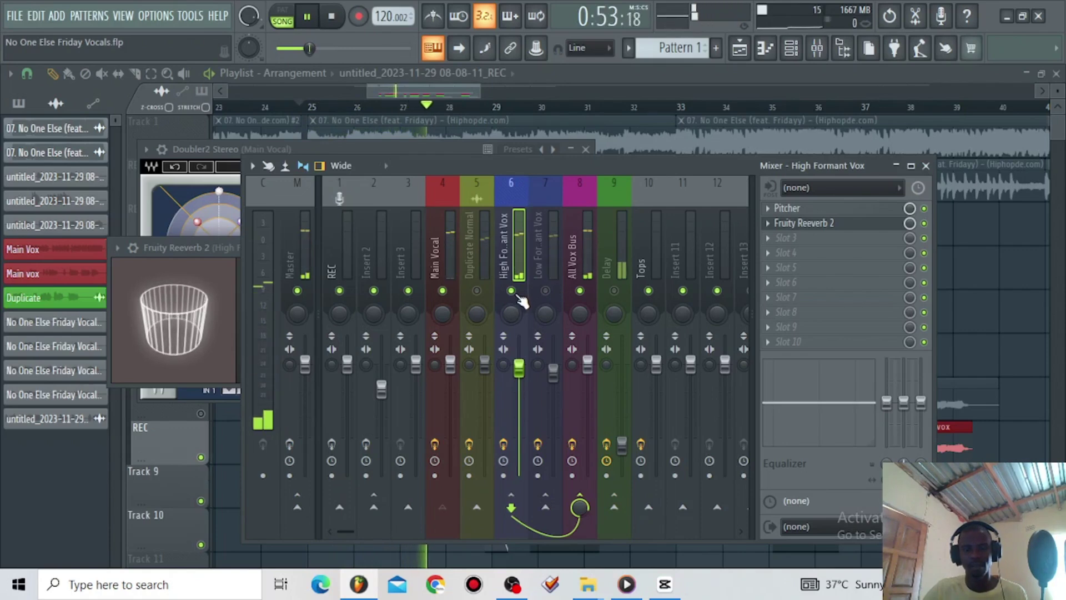
click(439, 264)
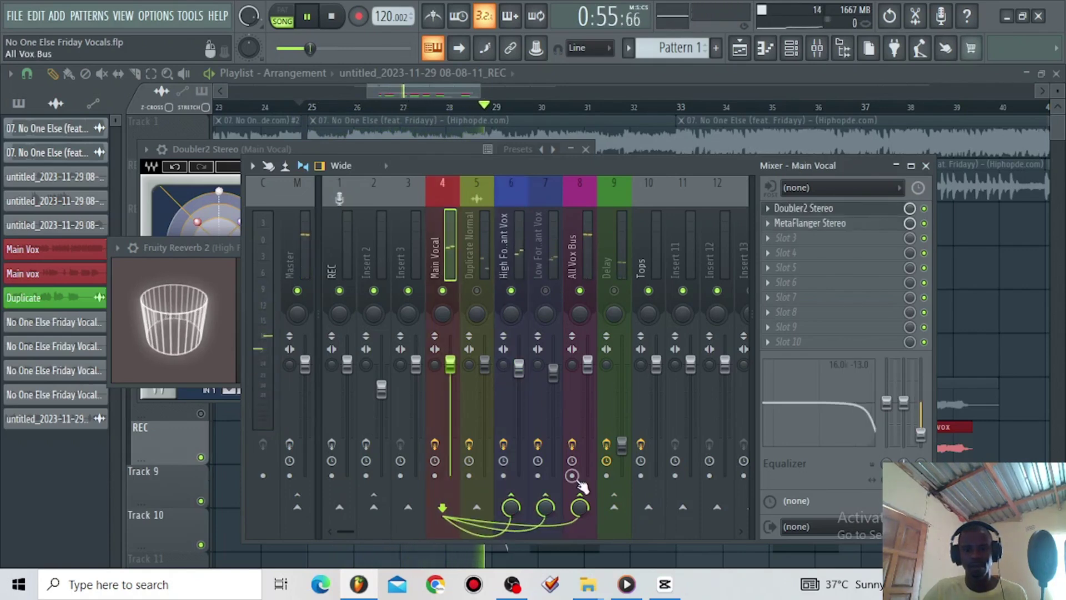
click(648, 290)
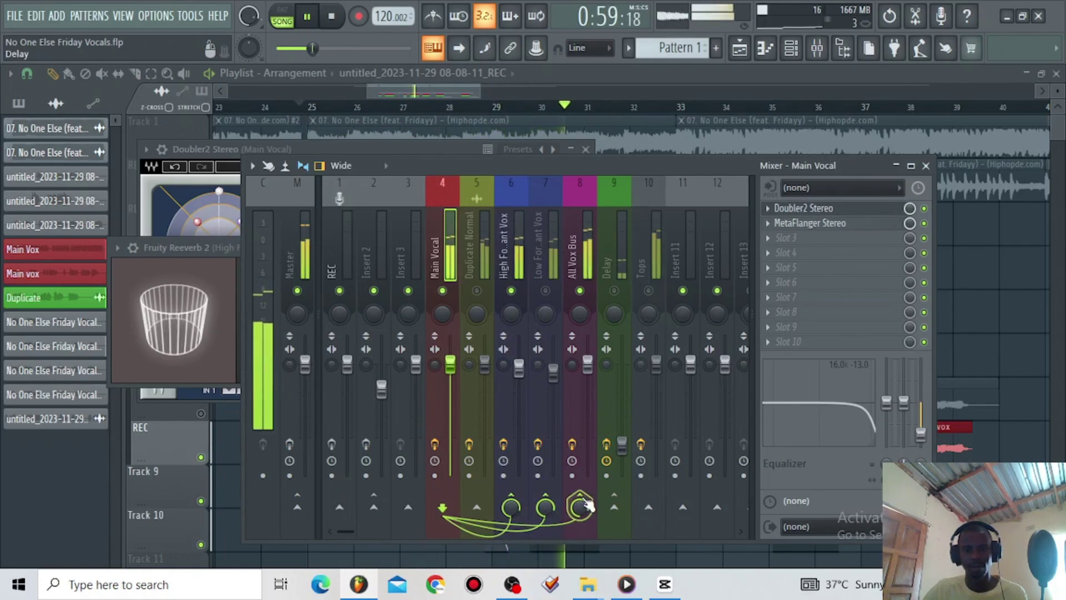
key(space)
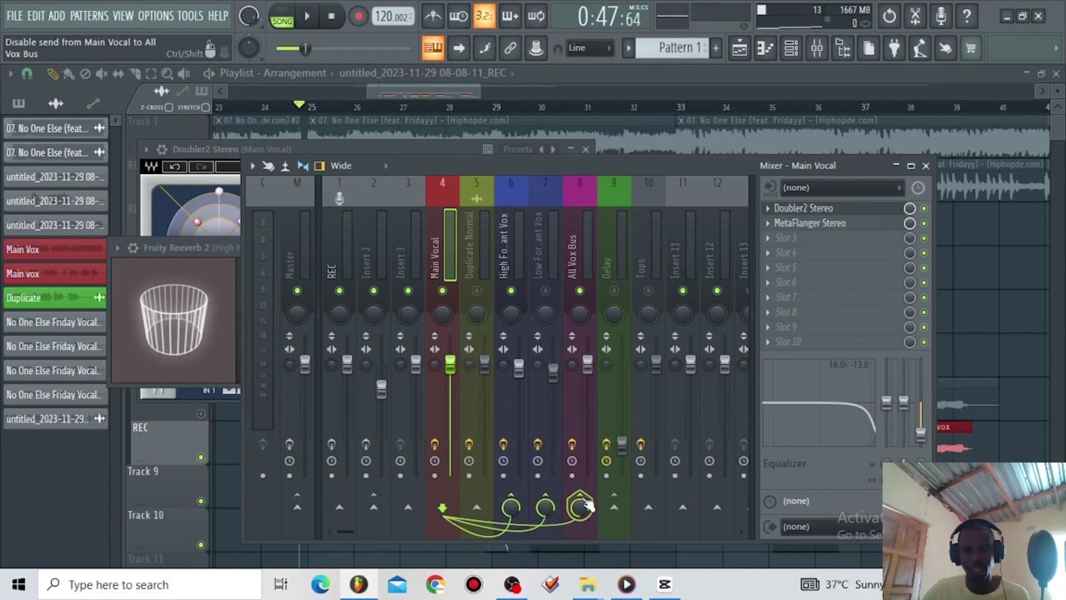
- Disable the send from Main Vocal to All Vox Bus and play the high formant layer on its own
click(583, 503)
key(space)
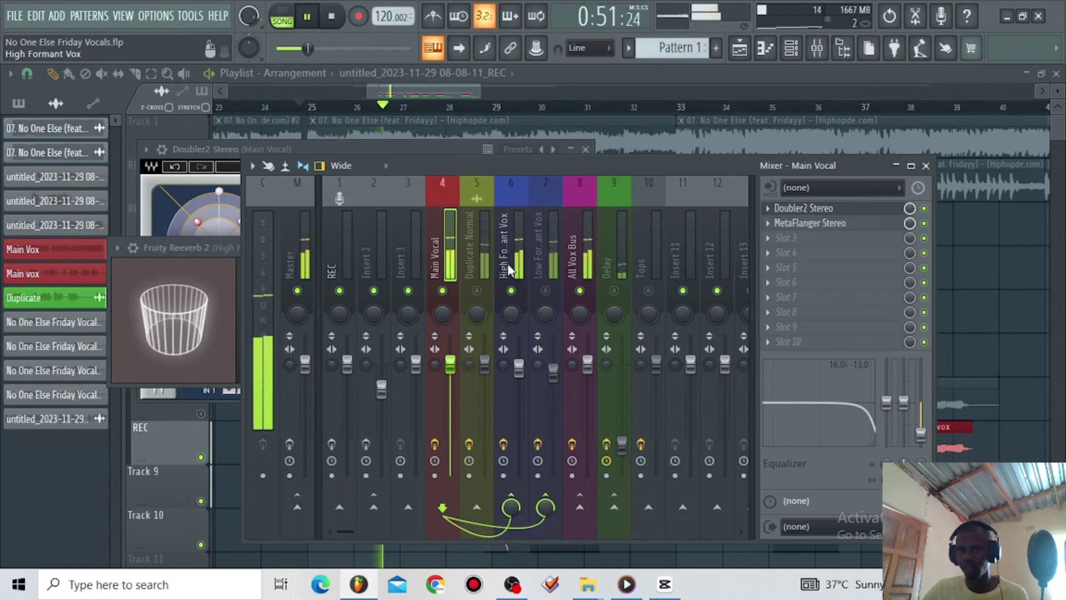
click(810, 209)
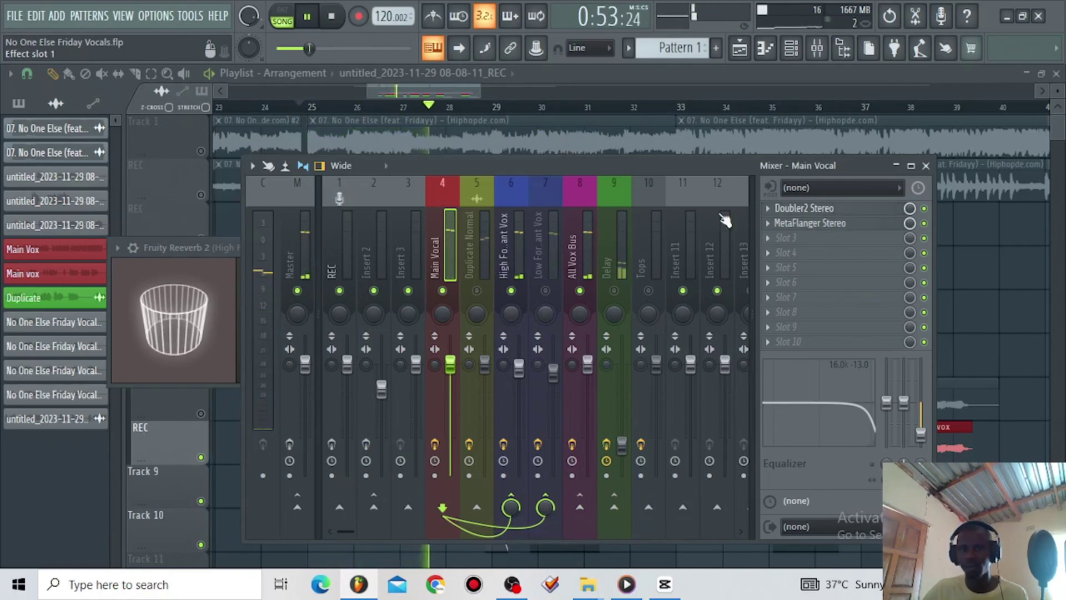
- Set the High Formant Vox Pitcher's Gender to 29 during playback and restore Main Vocal's send to All Vox Bus
click(506, 261)
click(842, 211)
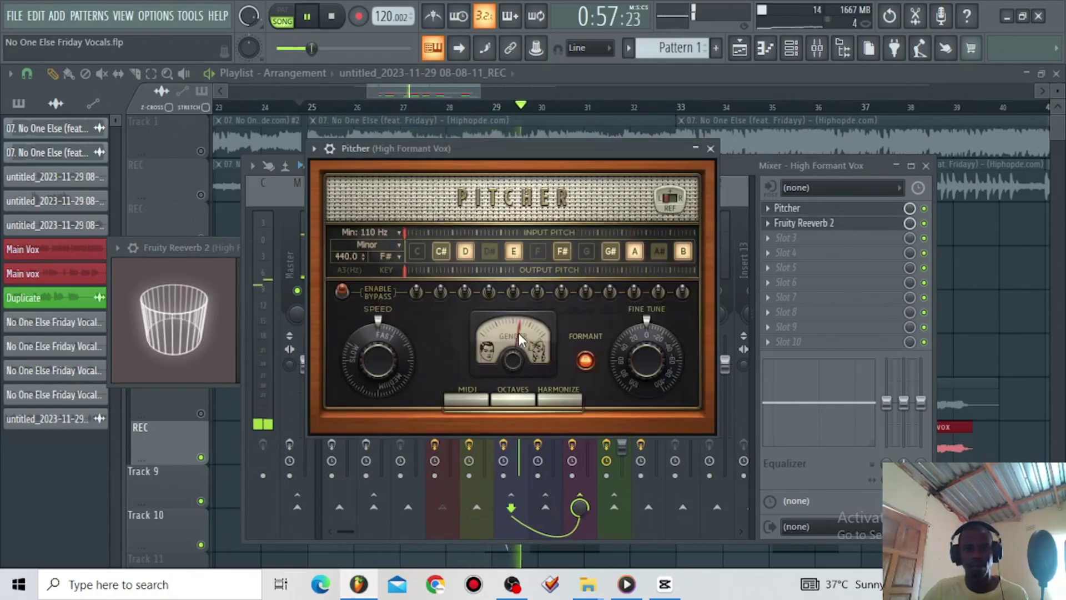
mouse_move(516, 339)
mouse_down()
mouse_move(515, 304)
mouse_move(520, 332)
mouse_up()
key(space)
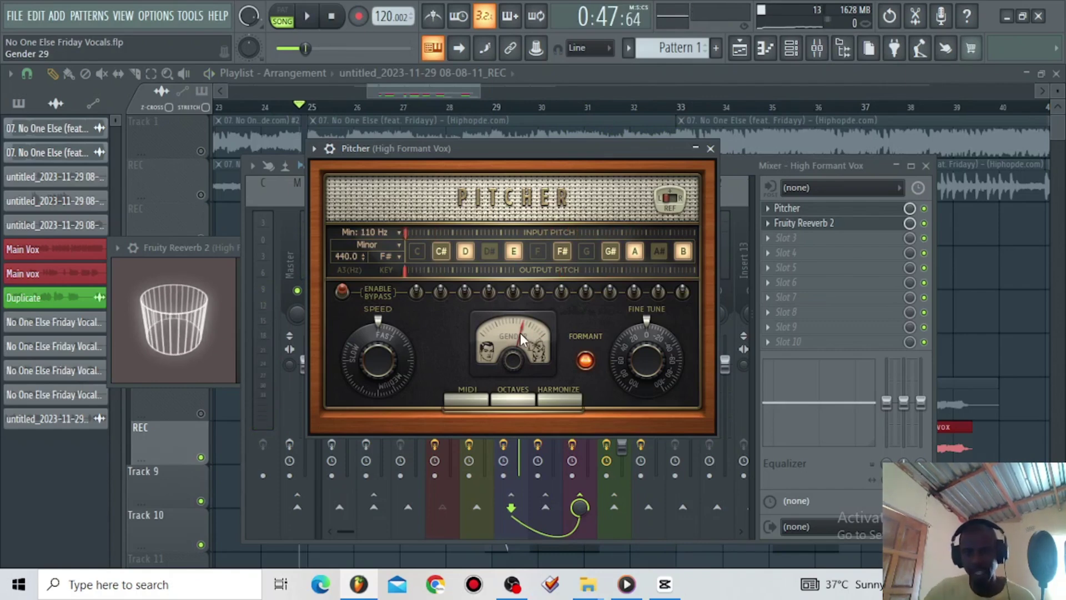
click(710, 149)
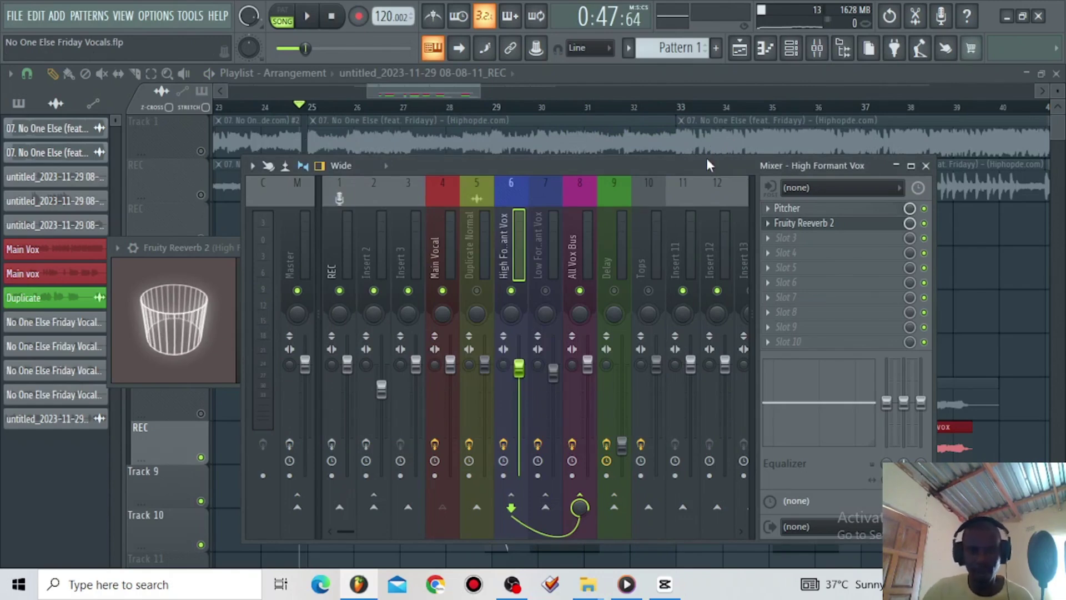
click(443, 249)
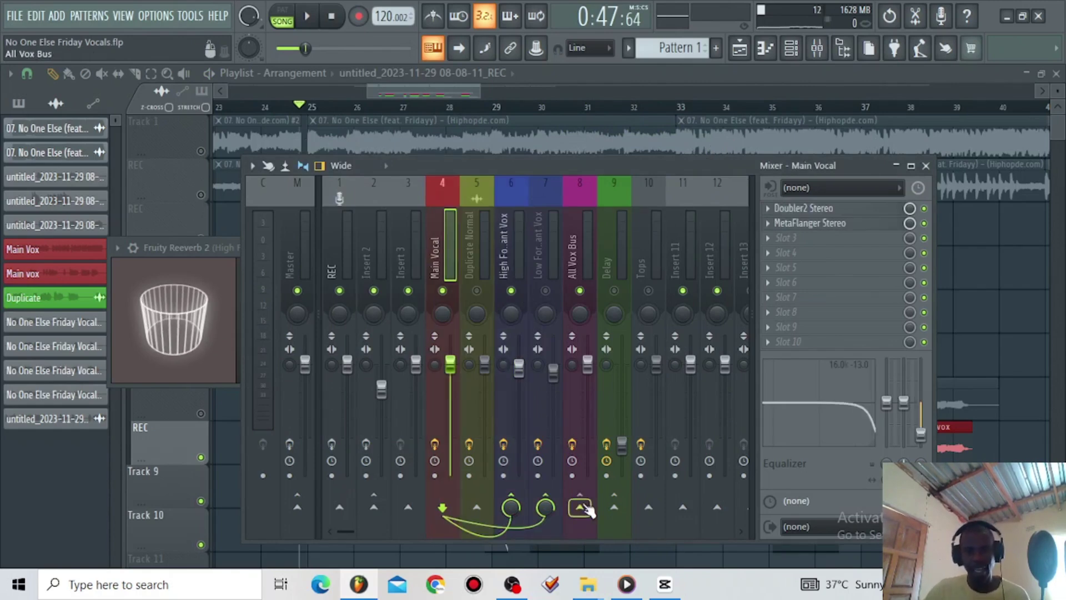
- Unmute Low Formant Vox, re-enable its Pitcher and review the plugin's gender and key settings
click(544, 266)
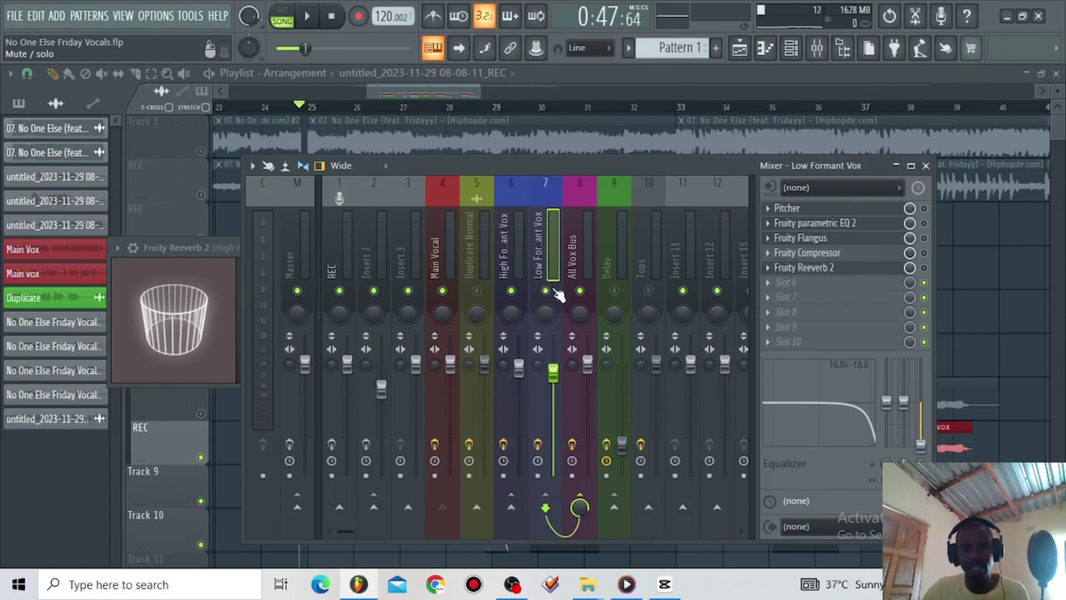
click(894, 208)
drag(355, 272, 696, 158)
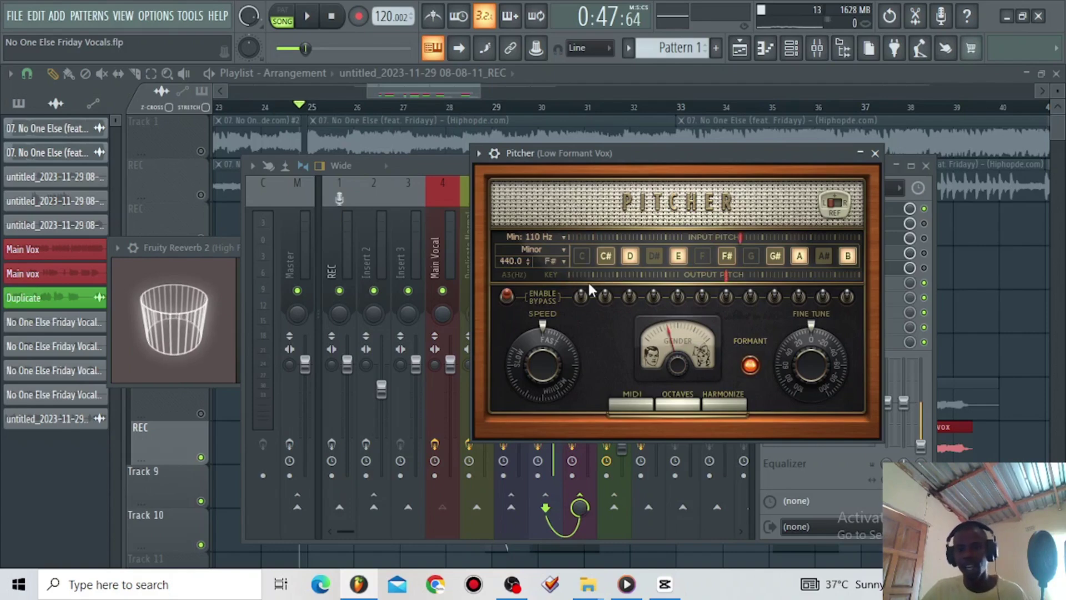
click(875, 153)
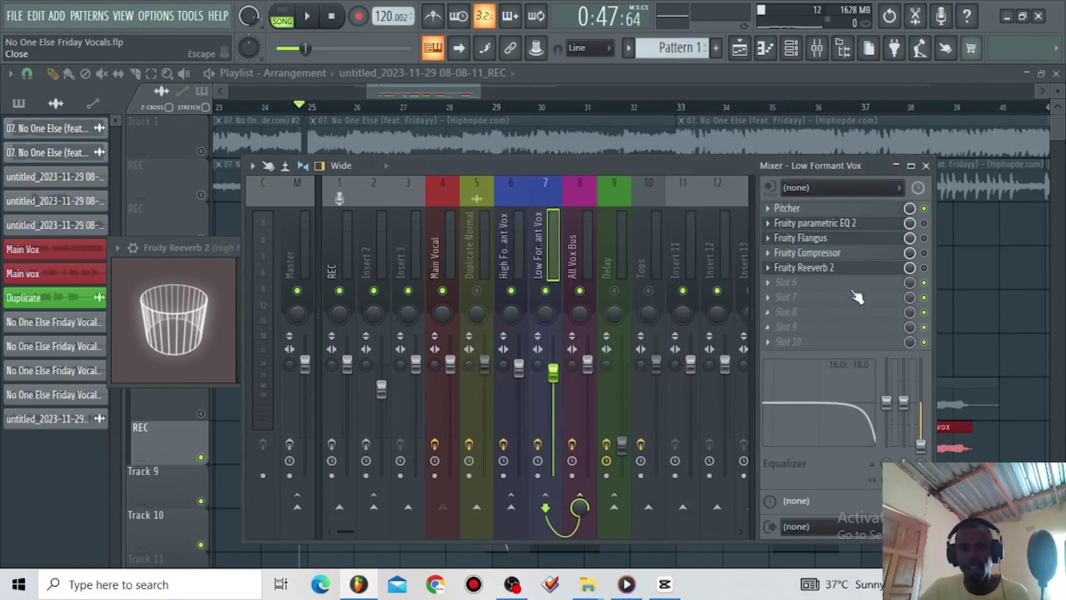
- Re-enable Fruity parametric EQ 2 and Fruity Flangus on Low Formant Vox and examine their settings
click(864, 225)
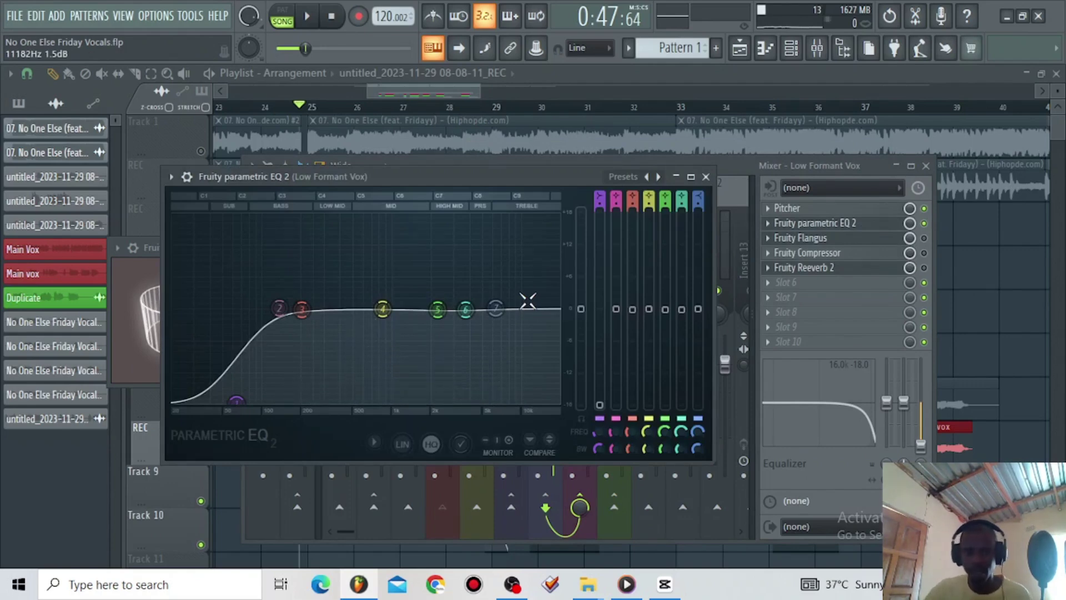
click(925, 239)
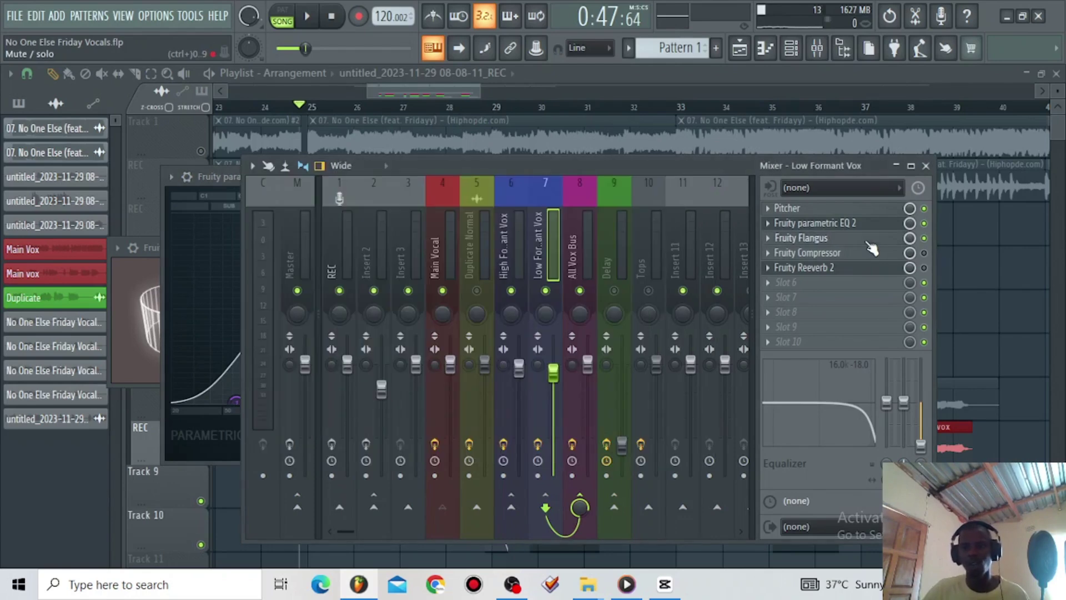
click(868, 243)
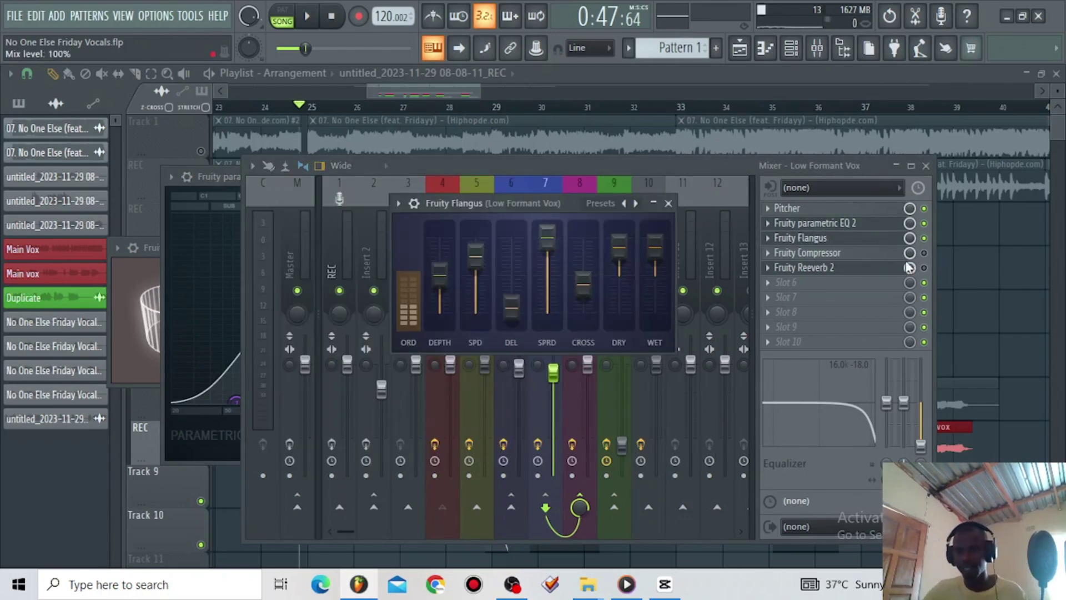
- Re-enable Fruity Compressor and Fruity Reeverb 2 on Low Formant Vox and examine their settings
click(924, 253)
click(808, 252)
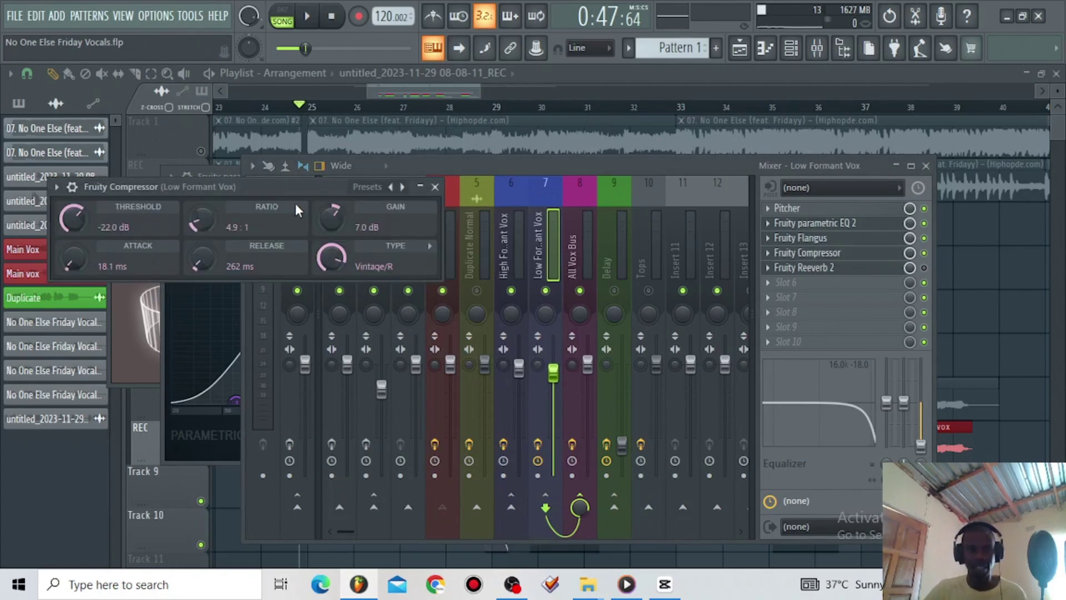
click(924, 268)
click(833, 268)
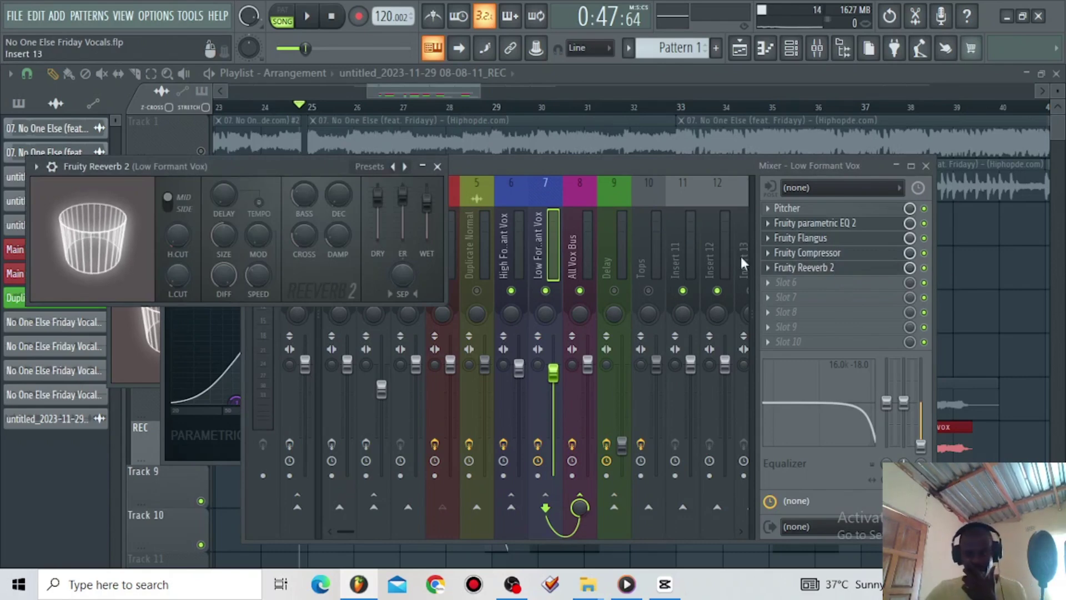
click(921, 444)
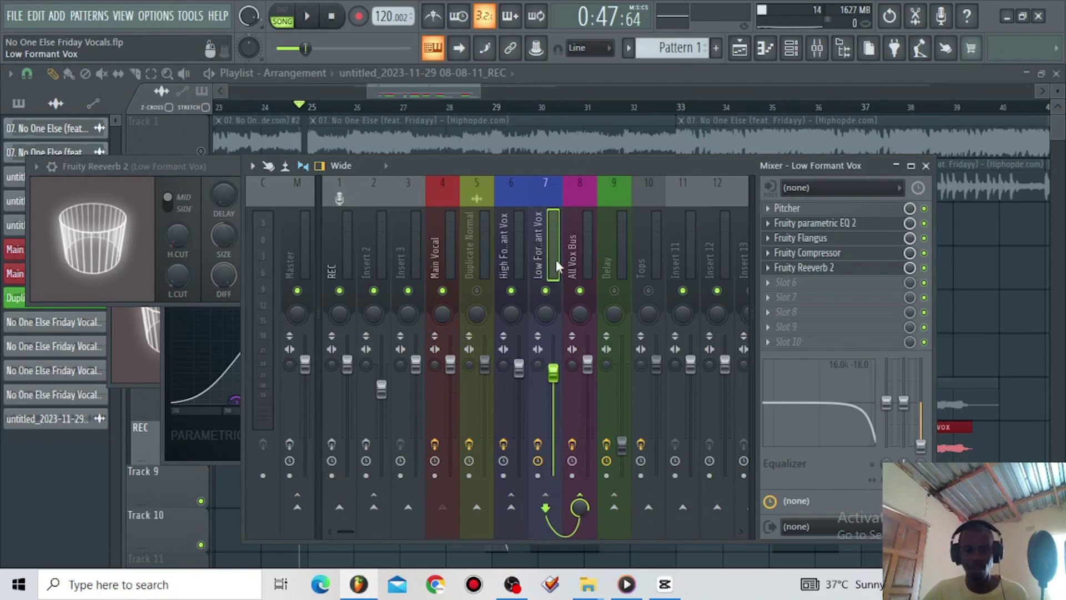
- Audition Main Vocal blended with both the high and low formant layers, and view Main Vocal's routing
key(space)
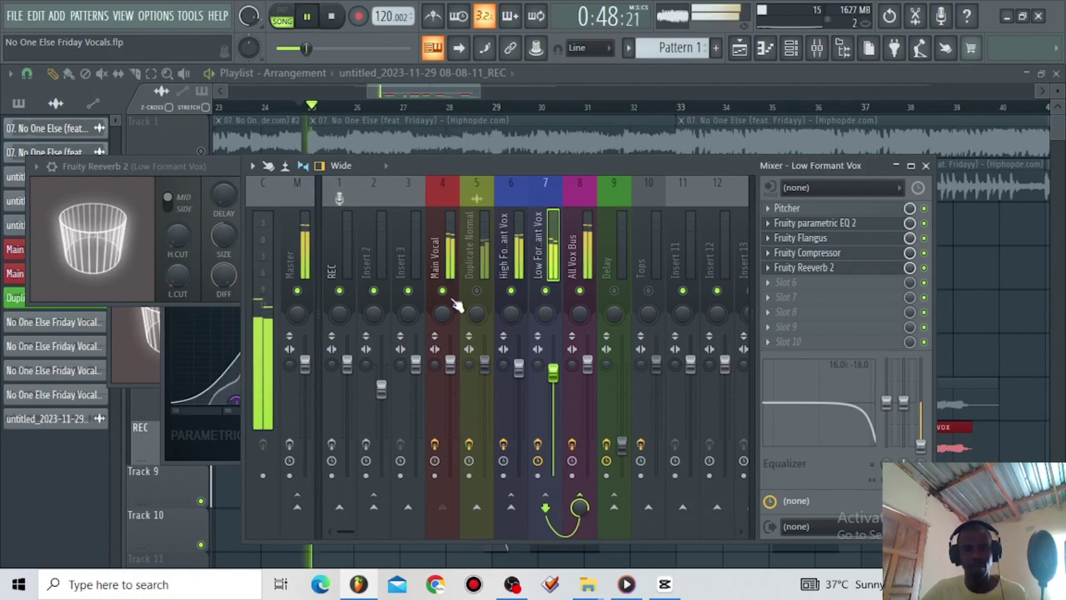
click(441, 255)
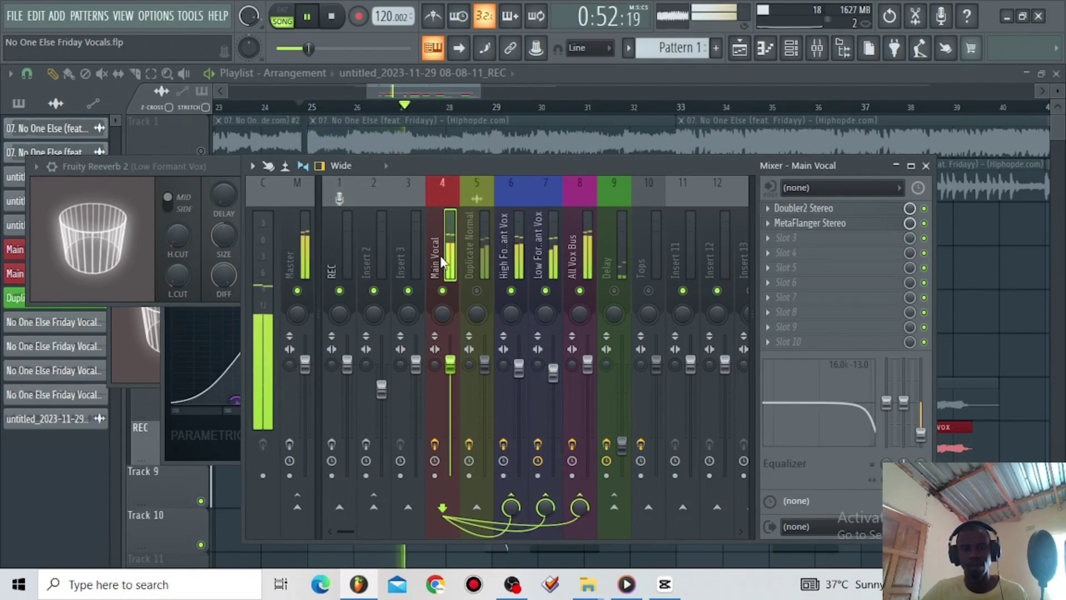
key(space)
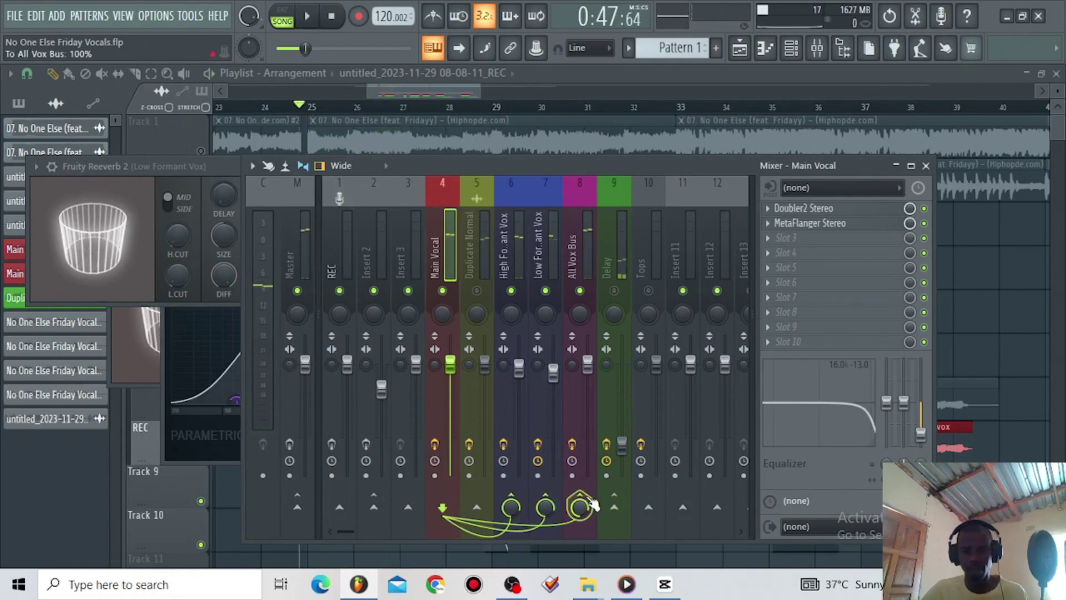
- Disable Main Vocal's send to All Vox Bus and play the high and low formant layers without the dry vocal
click(584, 499)
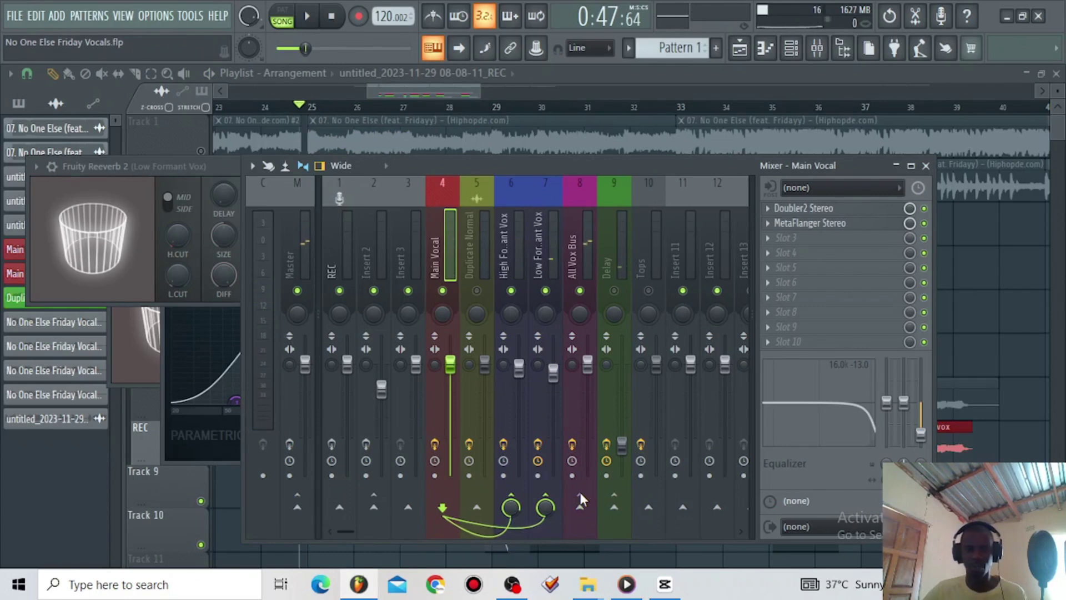
key(space)
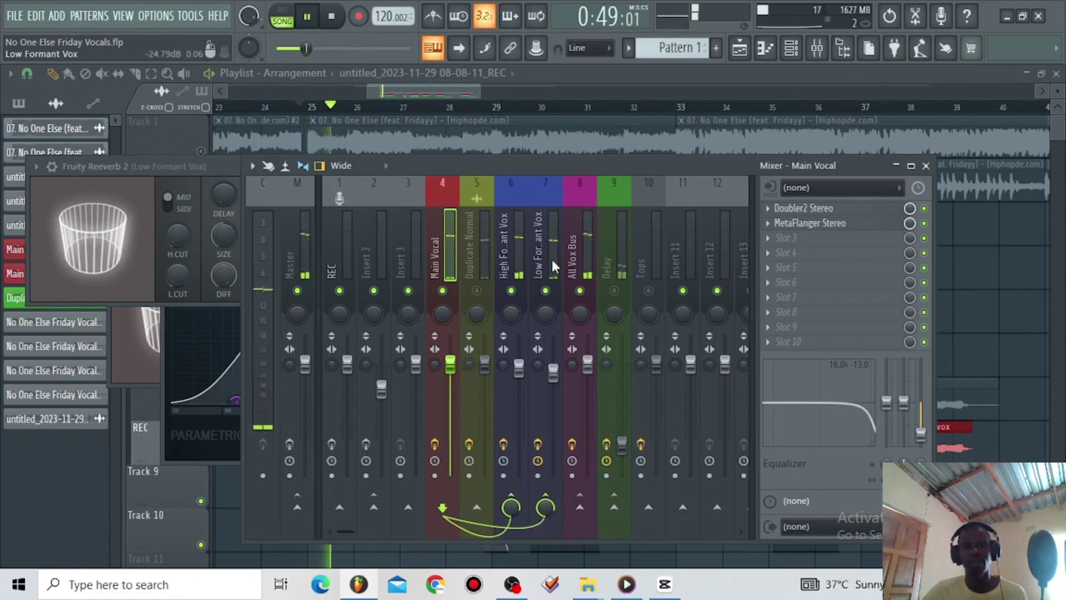
- Mute High Formant Vox to hear the low formant layer alone, restore it, and view Low Formant Vox's routing
click(514, 291)
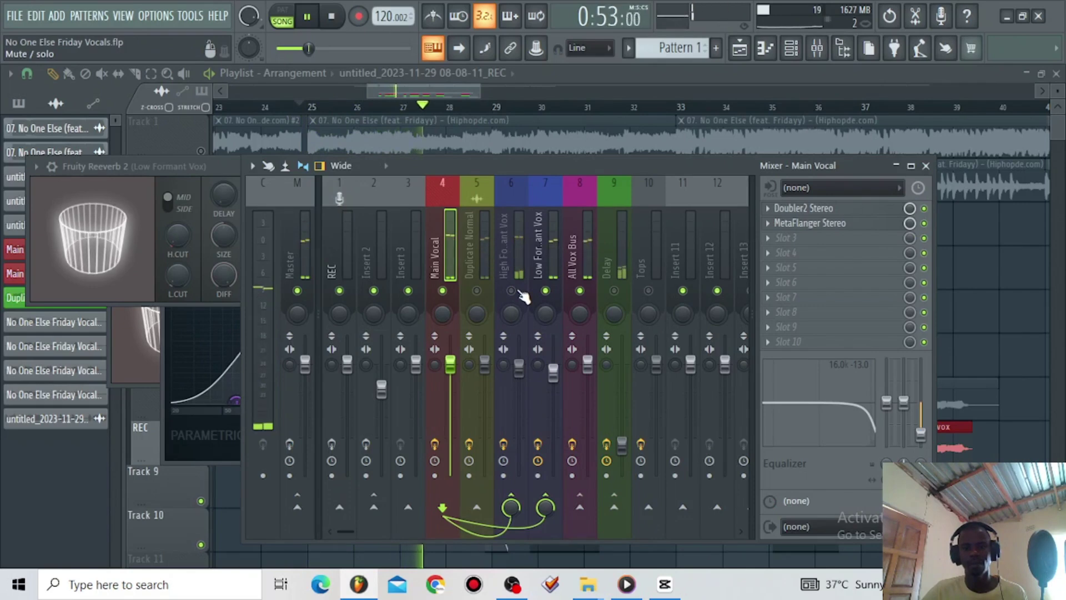
click(535, 261)
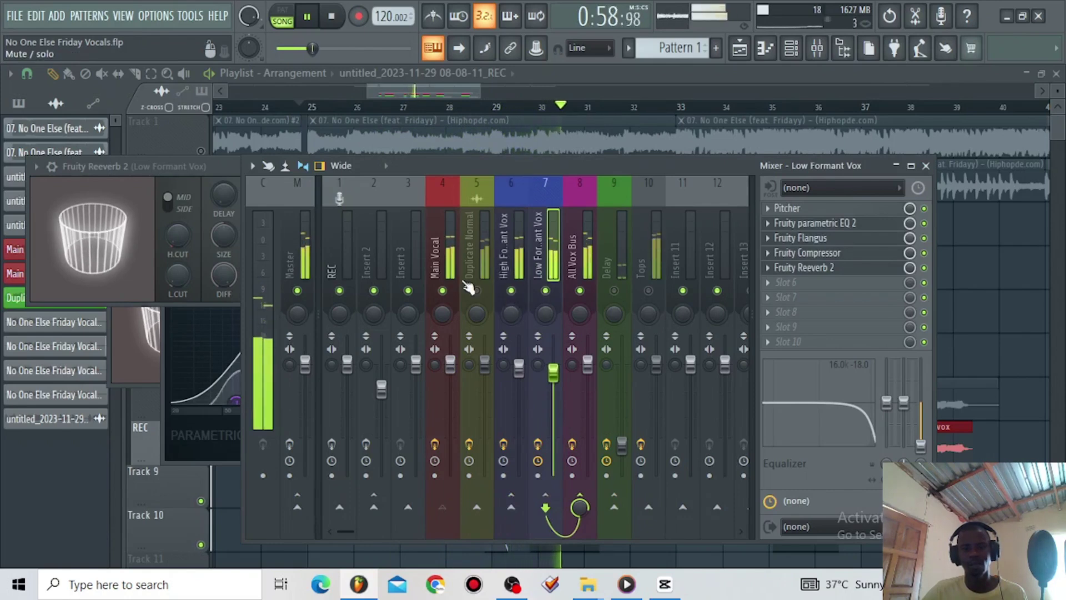
click(448, 271)
key(space)
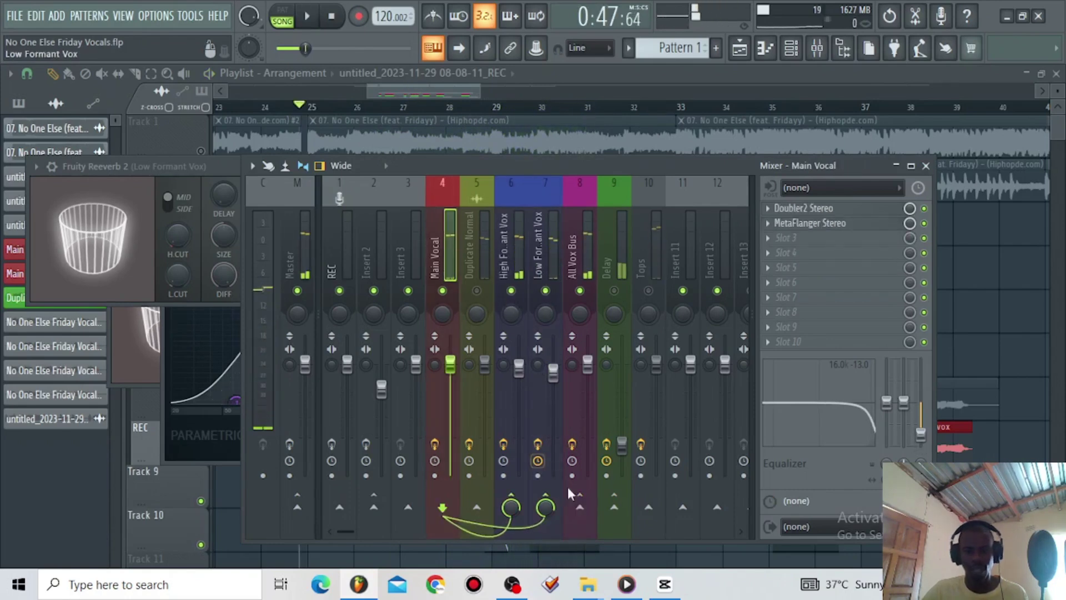
- Restore Main Vocal's send to All Vox Bus and play the dry vocal together with both formant layers
click(580, 507)
key(space)
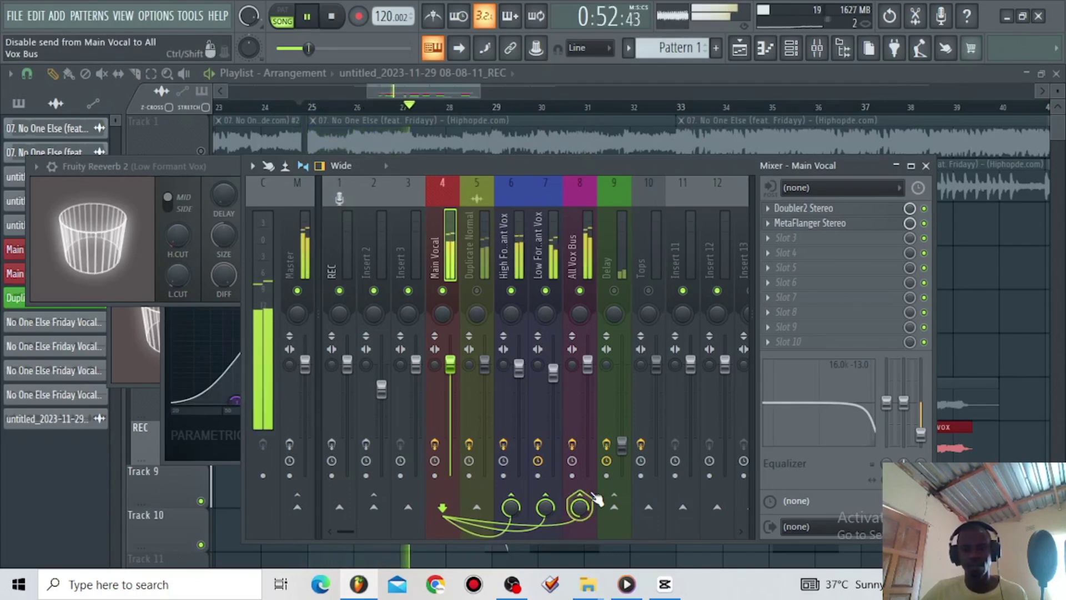
key(space)
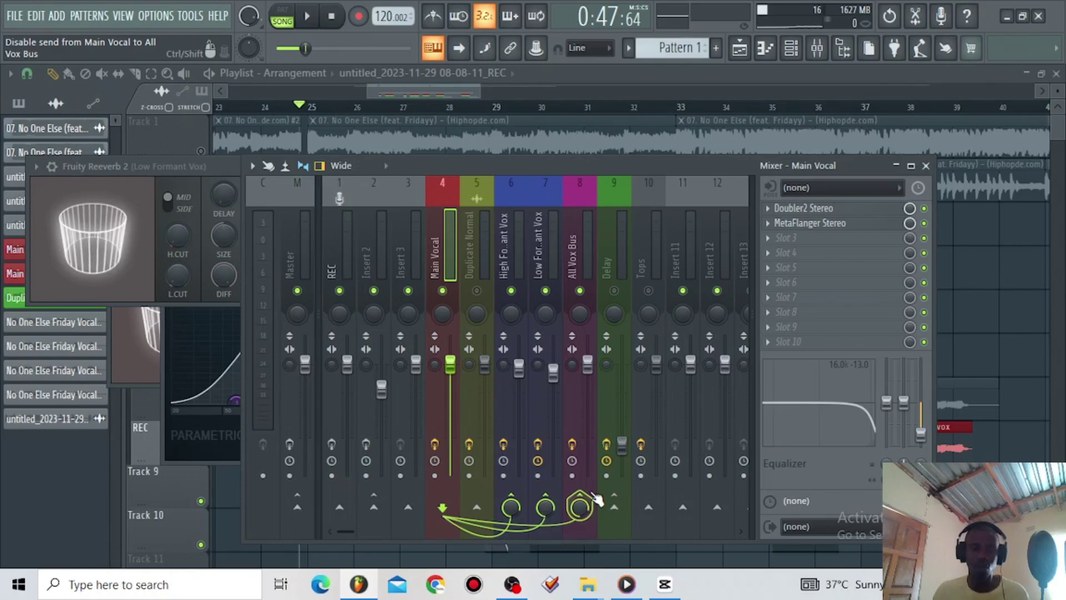
- Unmute Duplicate Normal, then examine its Fruity Reeverb 2 and the Duplicate clip's precomputed stereo delay settings
click(480, 269)
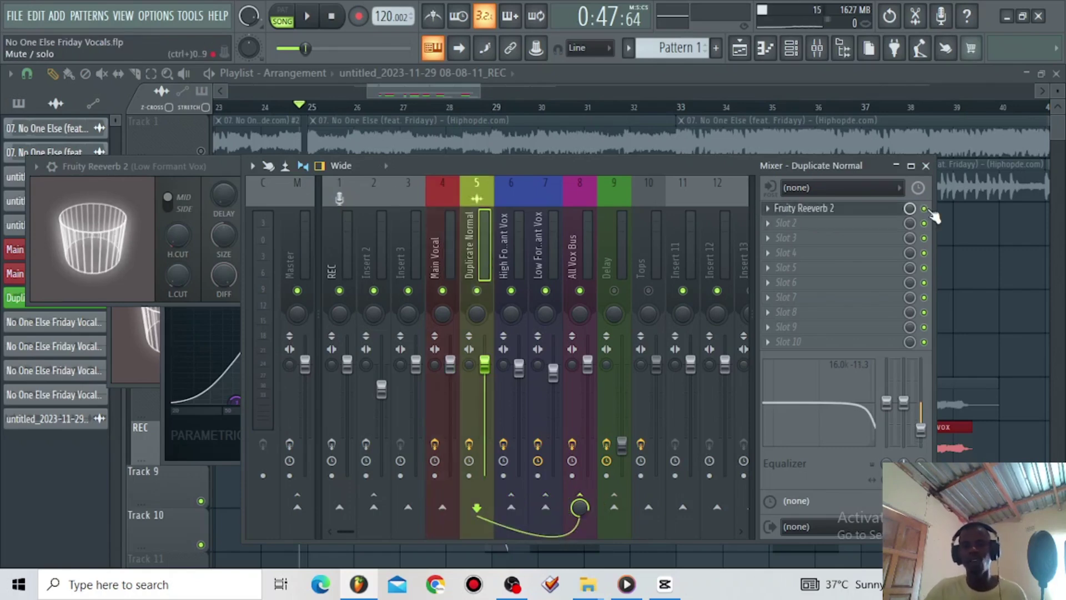
click(801, 208)
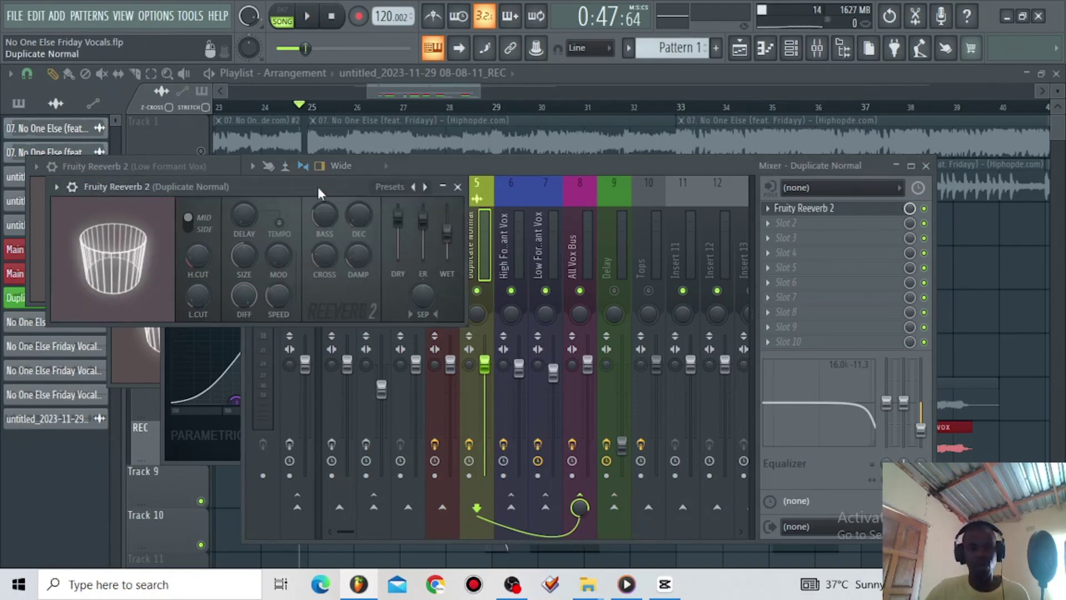
click(441, 95)
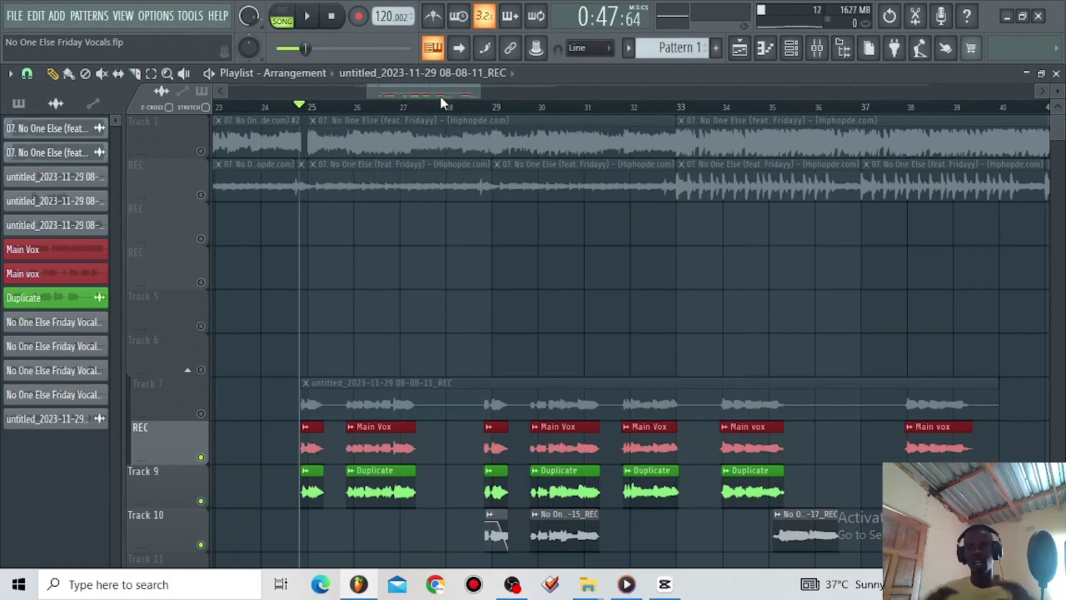
click(33, 298)
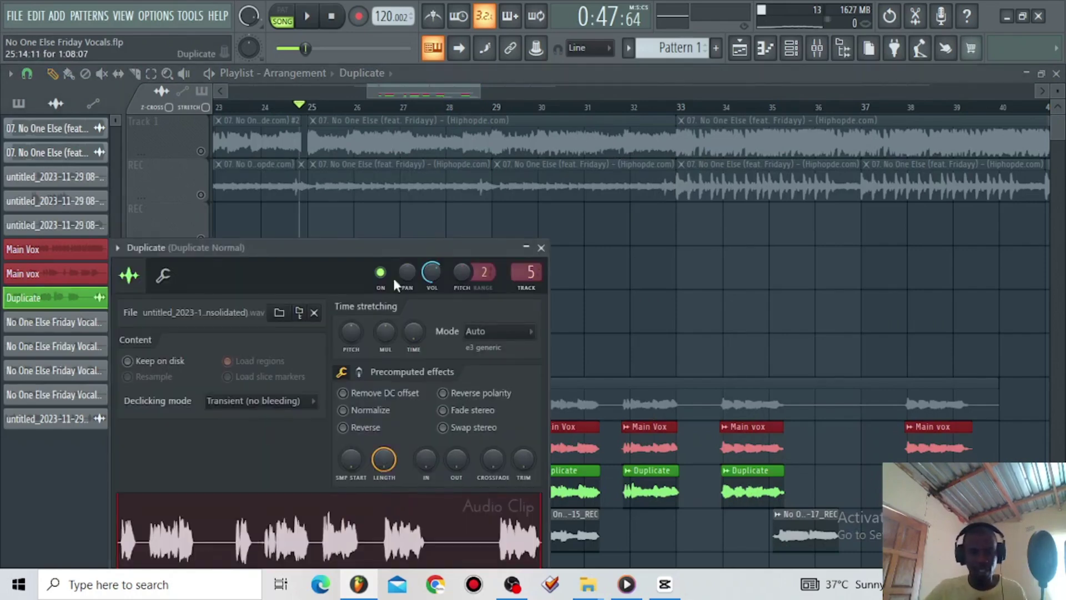
click(358, 374)
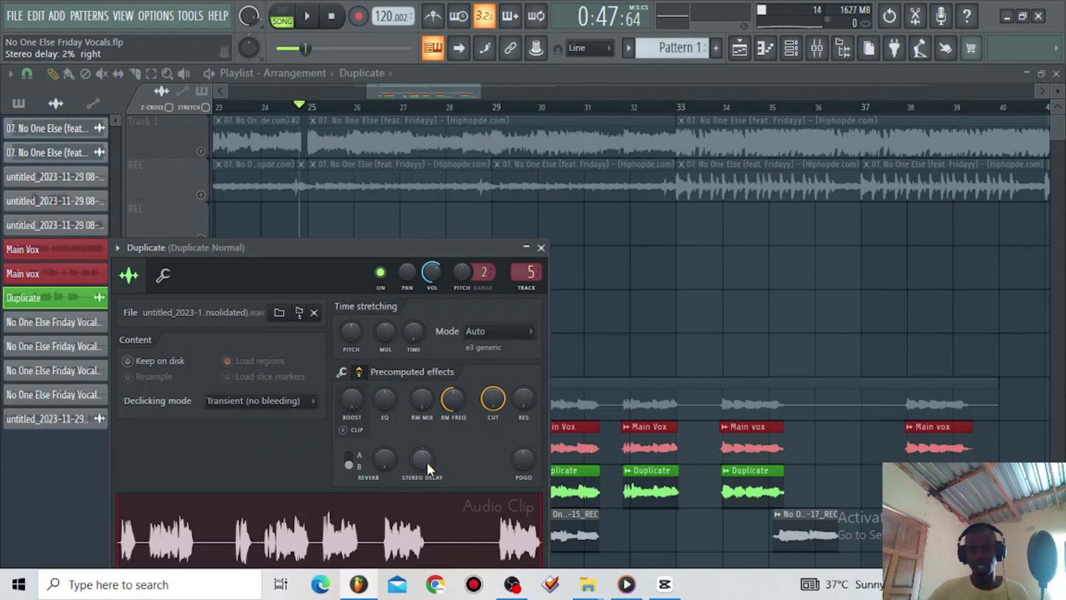
- Audition Duplicate Normal blended with Main Vocal and both formant layers
click(817, 49)
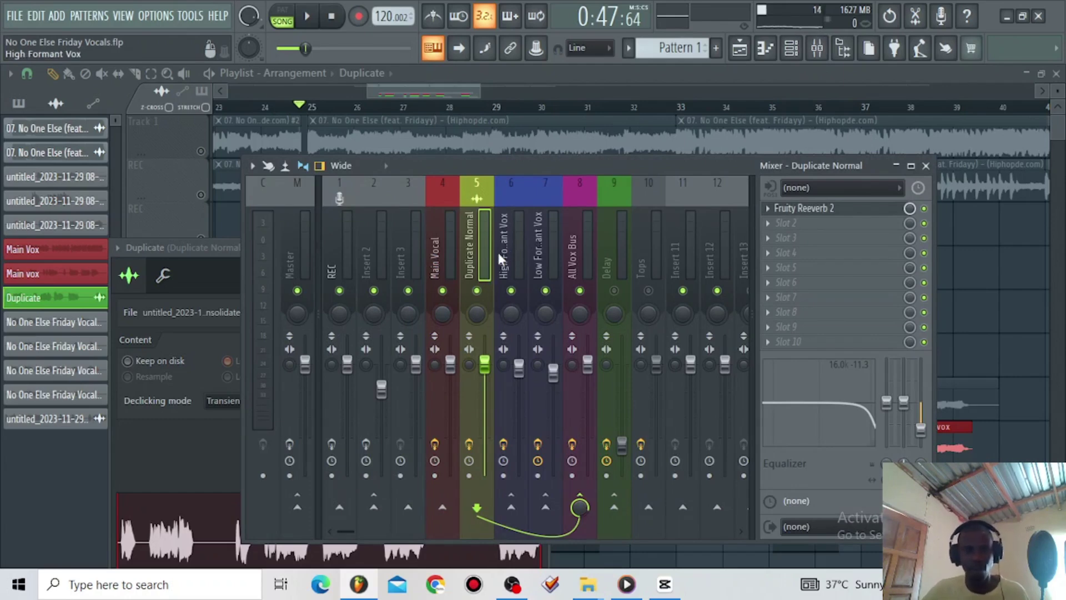
key(space)
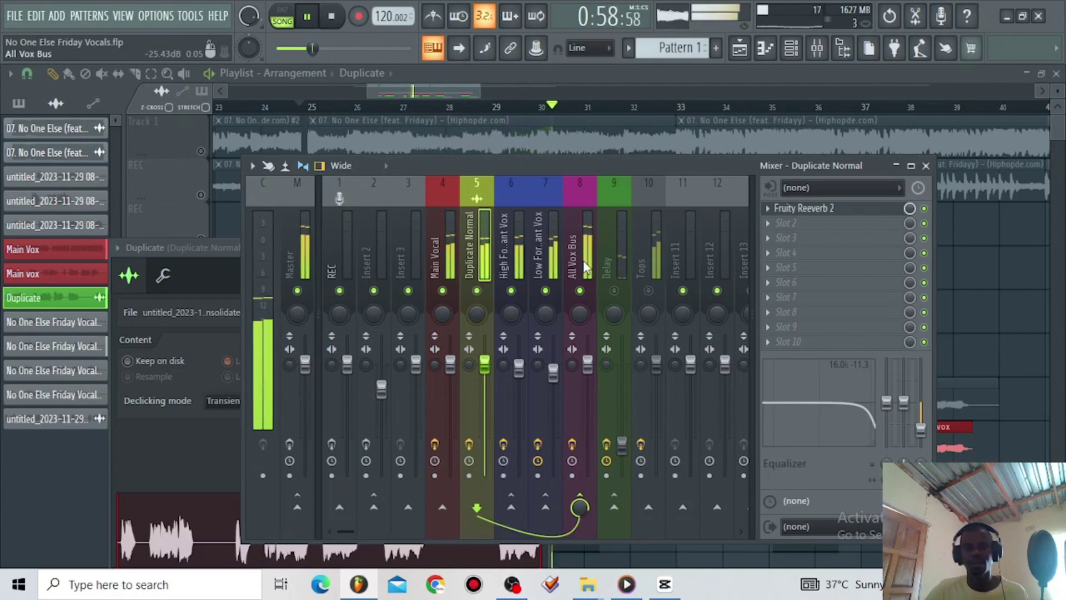
key(space)
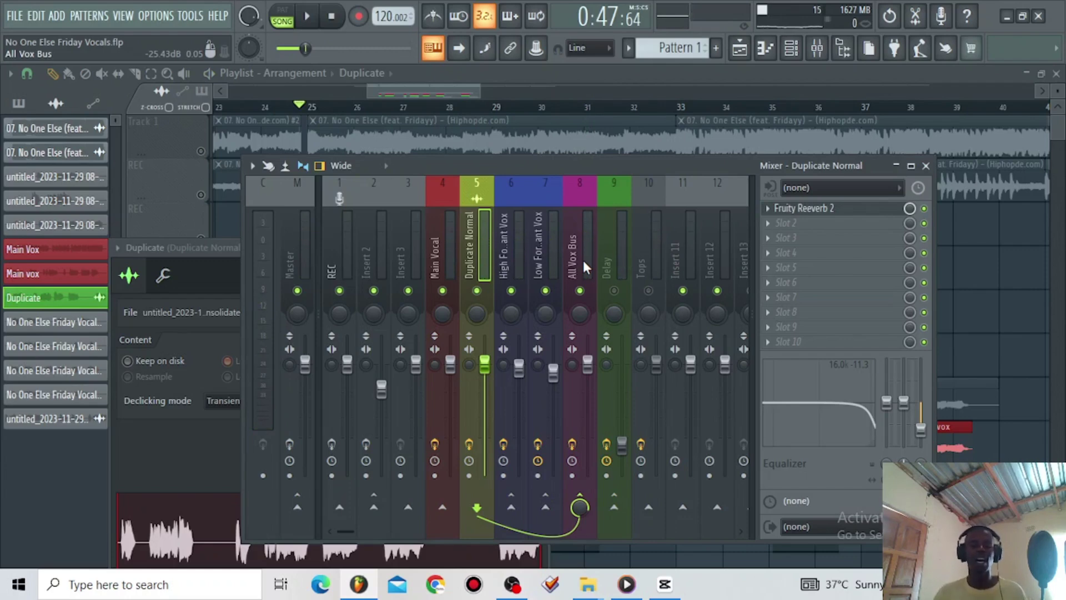
- Review the routing of Main Vocal, Duplicate Normal, High Formant Vox and Low Formant Vox
click(447, 261)
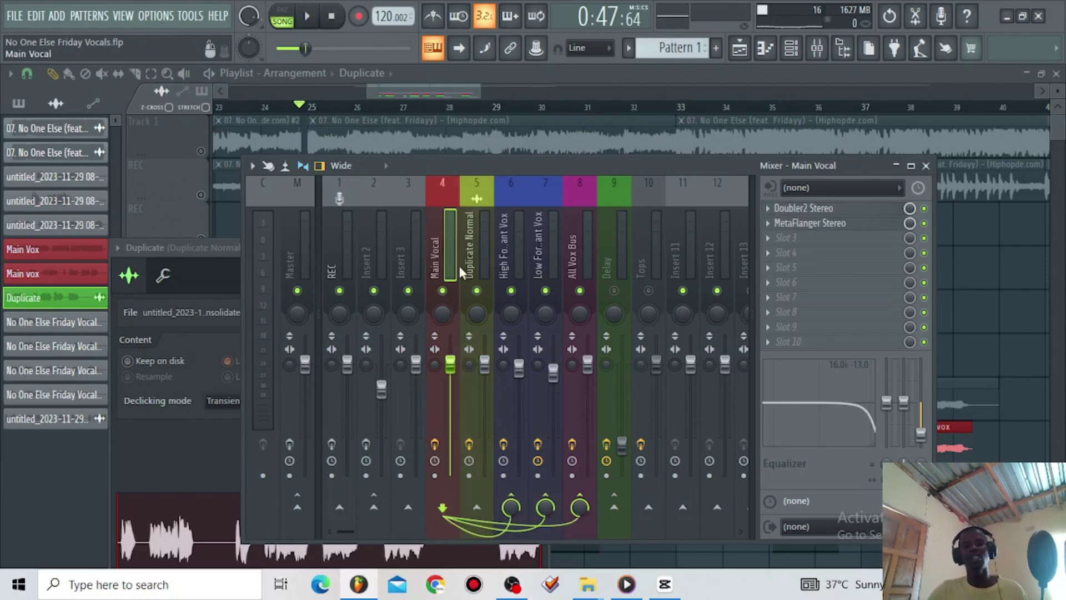
click(471, 262)
click(449, 247)
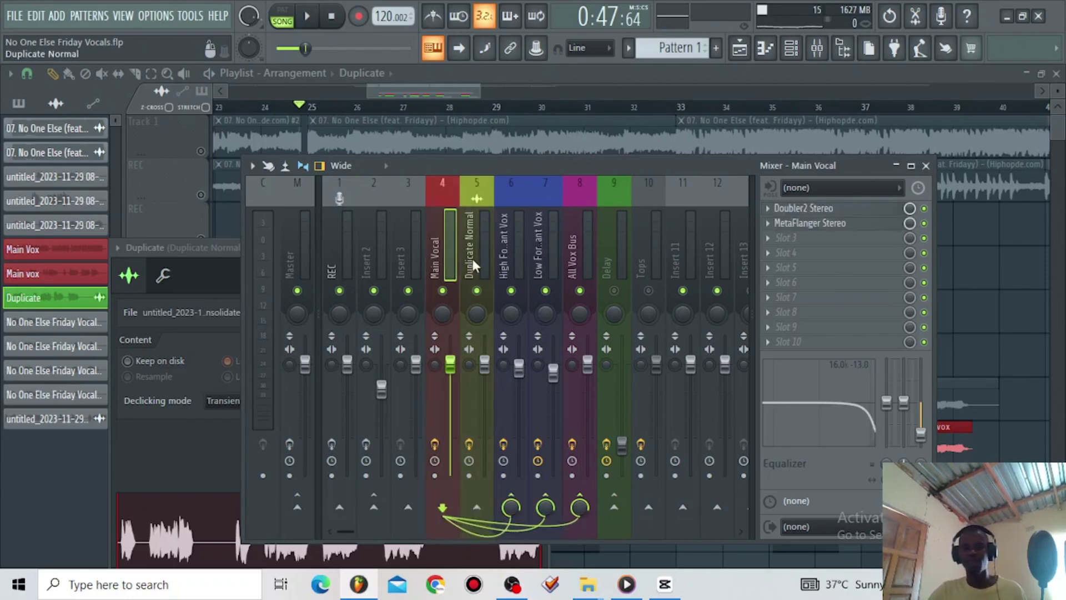
click(472, 259)
click(503, 269)
click(547, 272)
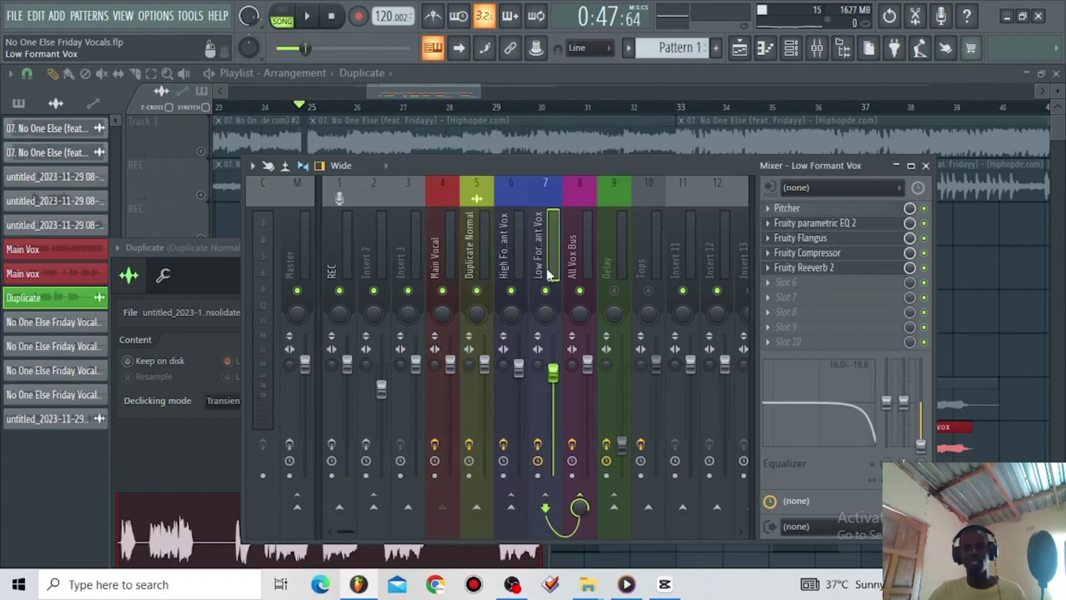
- Enable Virtual Tape Machines on All Vox Bus and examine its settings
click(575, 266)
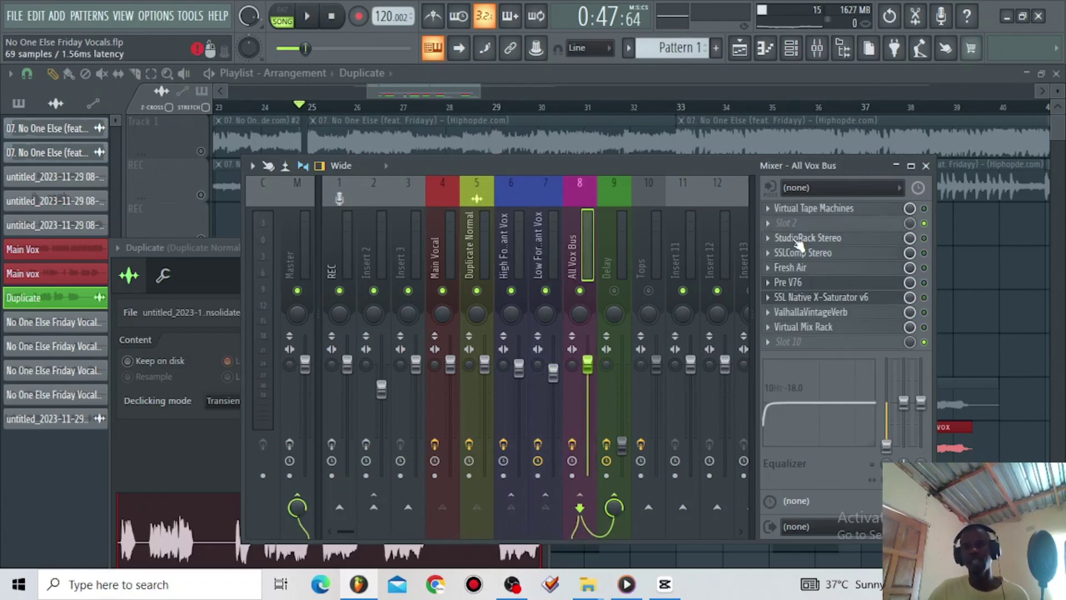
click(924, 208)
click(895, 211)
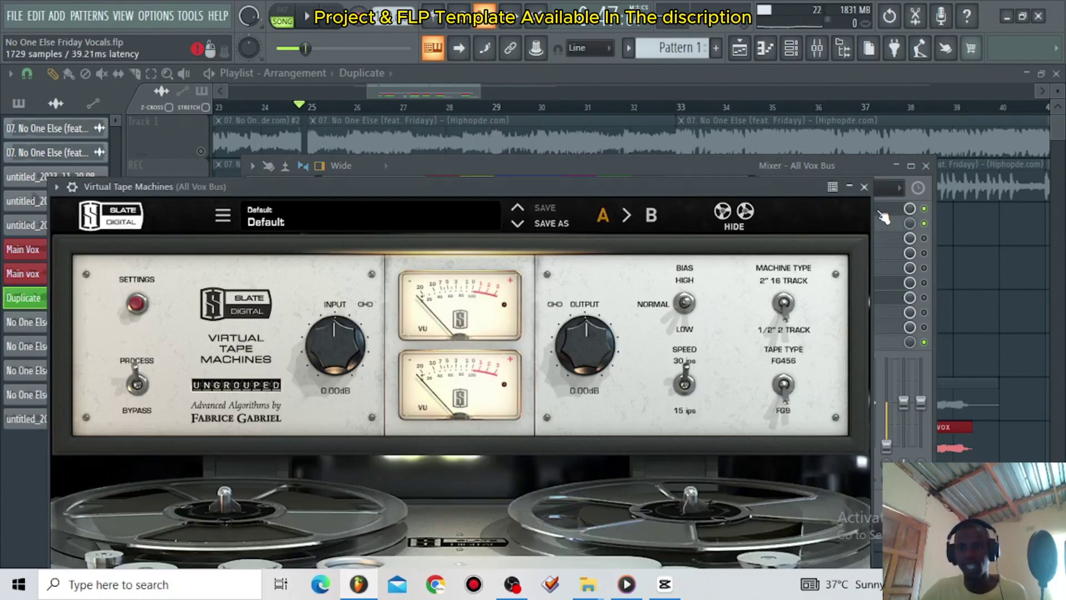
drag(712, 199, 723, 122)
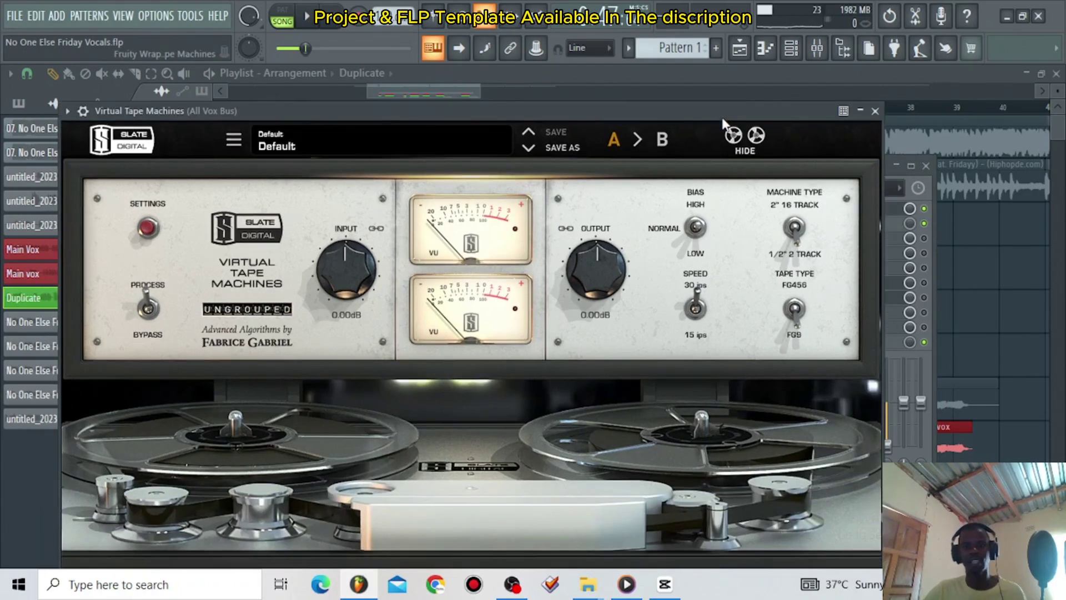
click(875, 111)
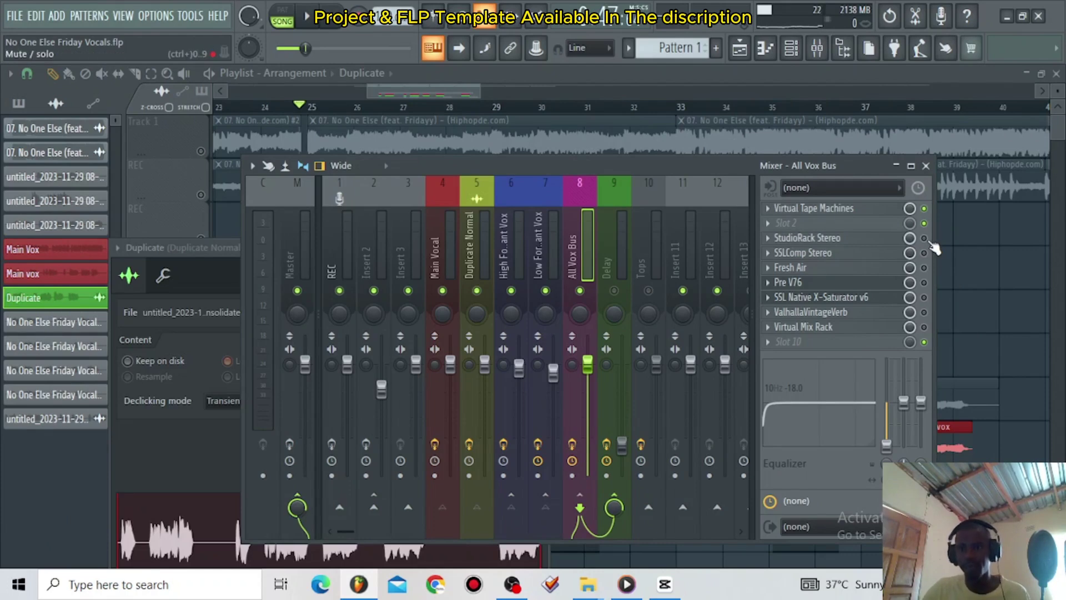
- Enable StudioRack Stereo on All Vox Bus and examine its NS1 and C1 gate settings
click(786, 238)
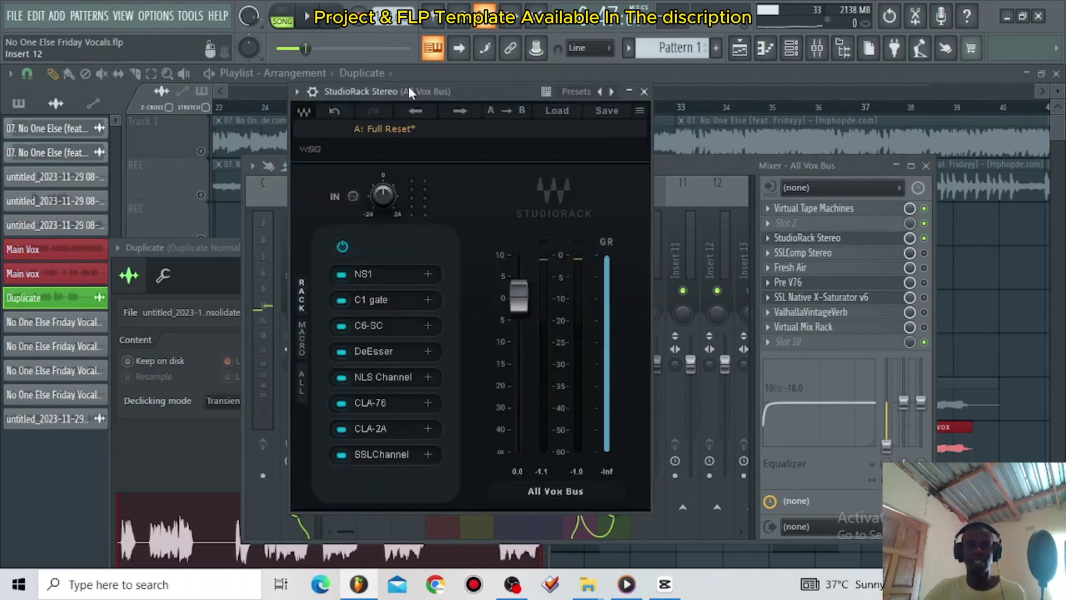
drag(458, 92, 593, 113)
click(491, 294)
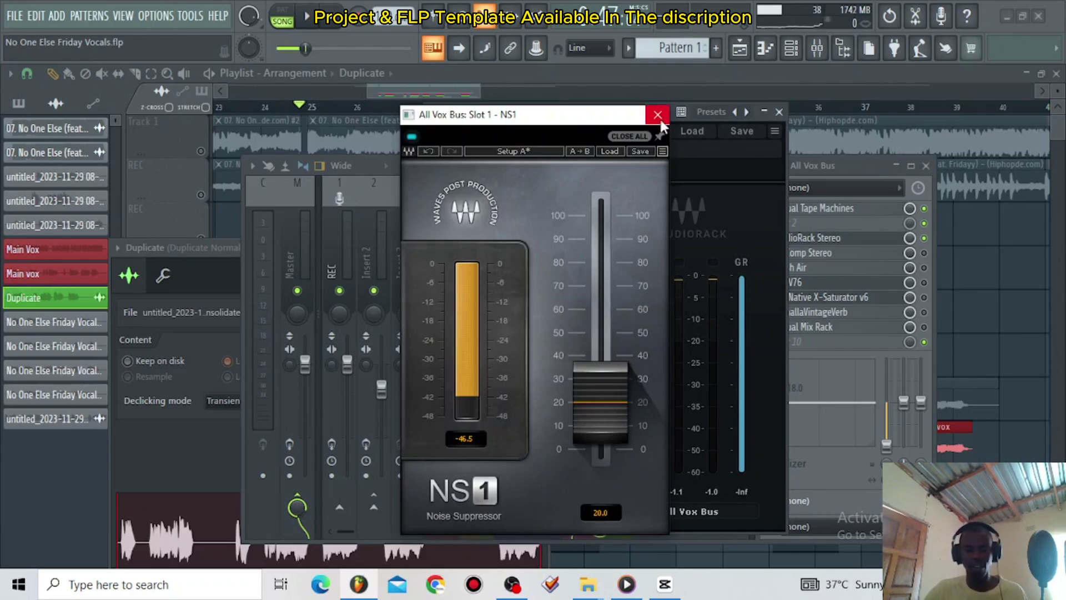
click(658, 116)
click(512, 324)
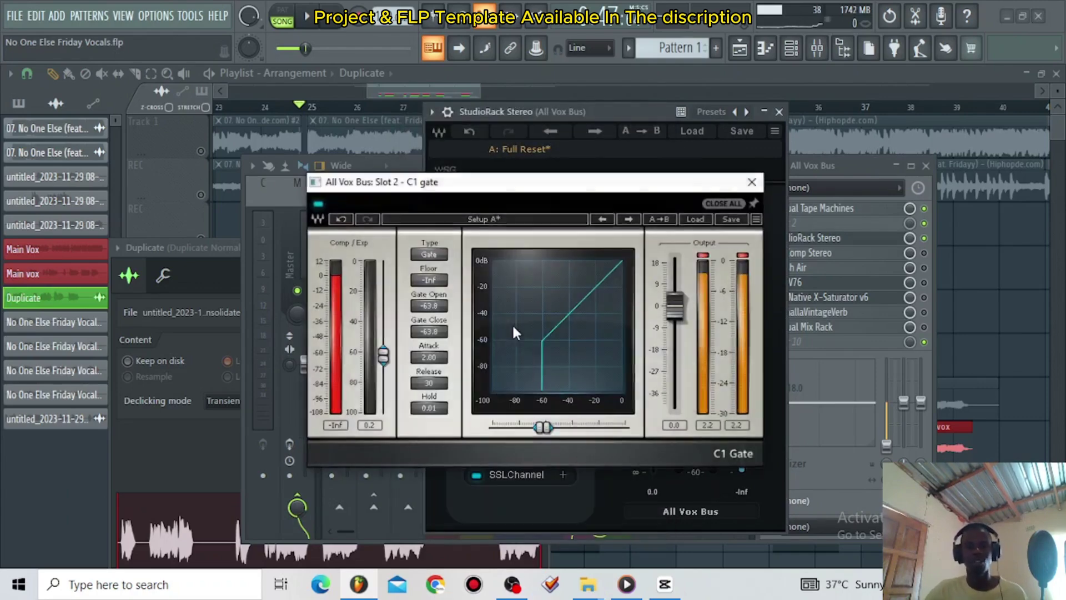
click(750, 182)
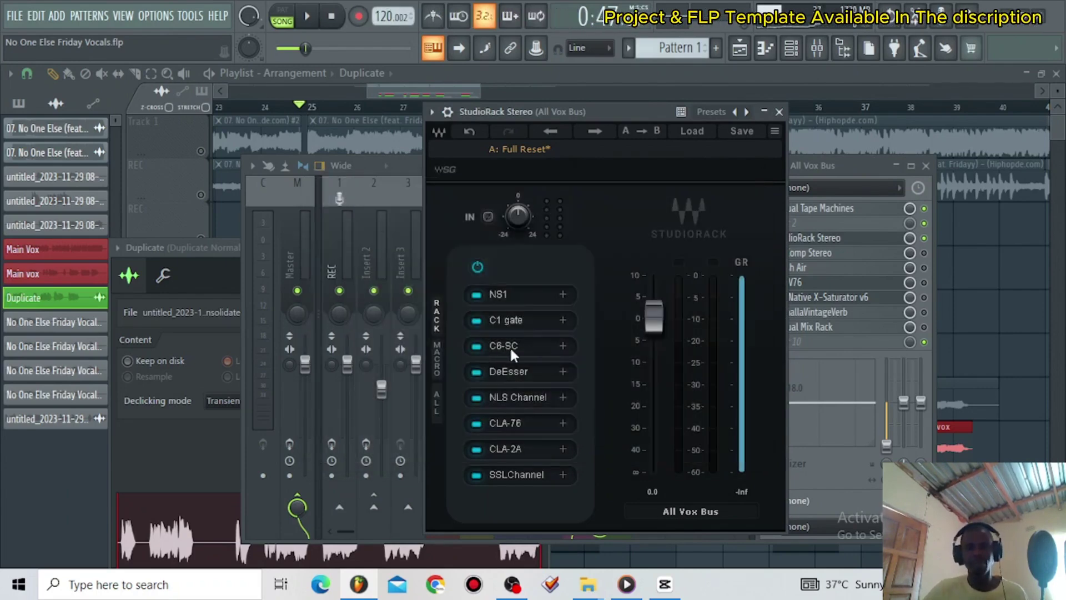
- Examine the C6-SC band settings and the DeEsser's frequency, sidechain filter and threshold in StudioRack
click(505, 346)
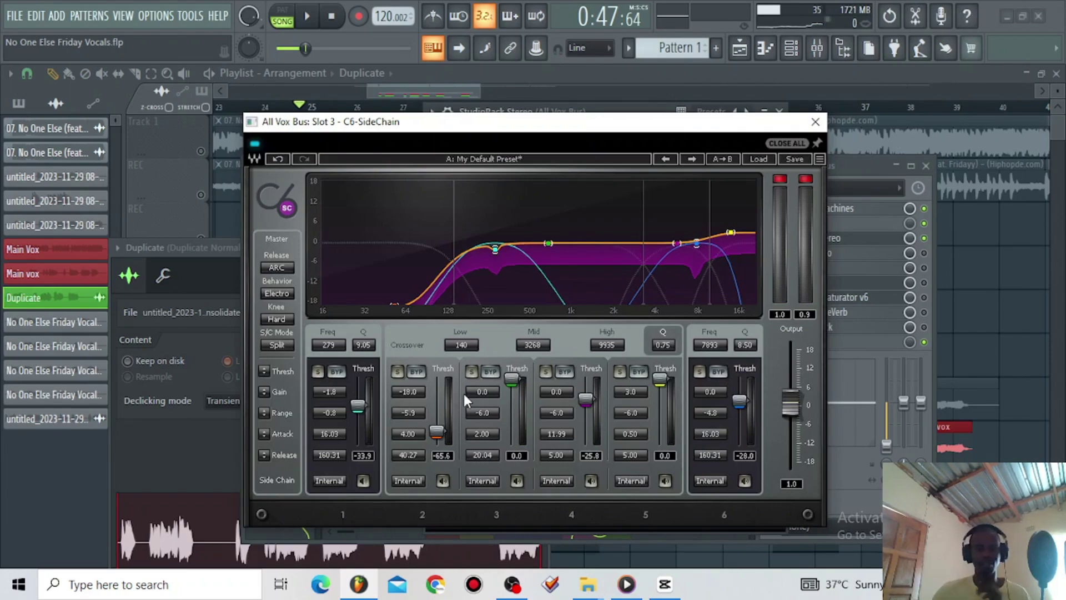
click(815, 122)
click(510, 370)
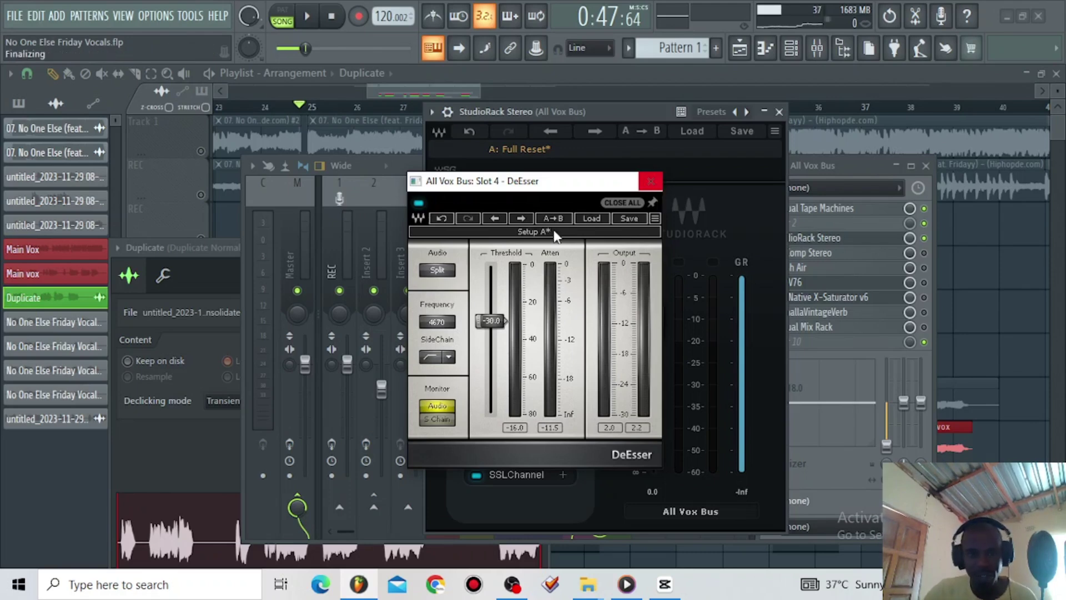
click(439, 323)
click(448, 356)
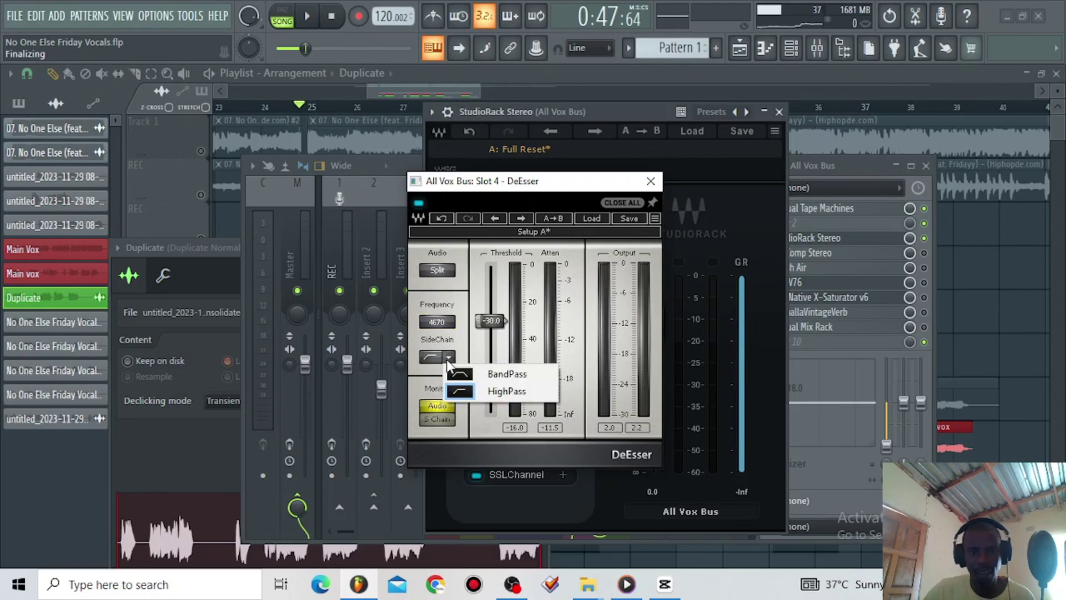
click(450, 325)
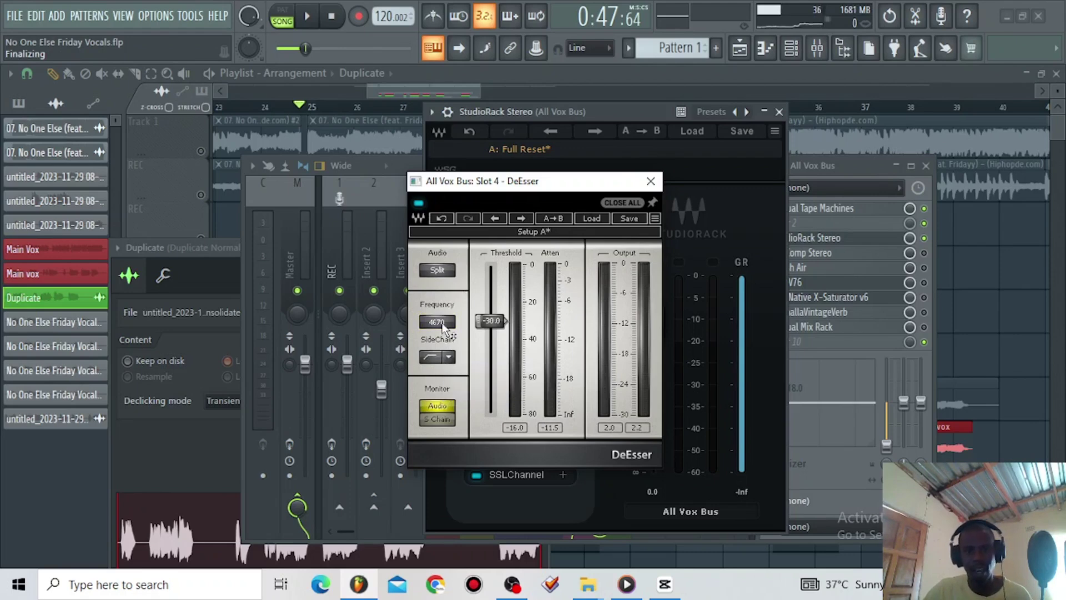
click(496, 321)
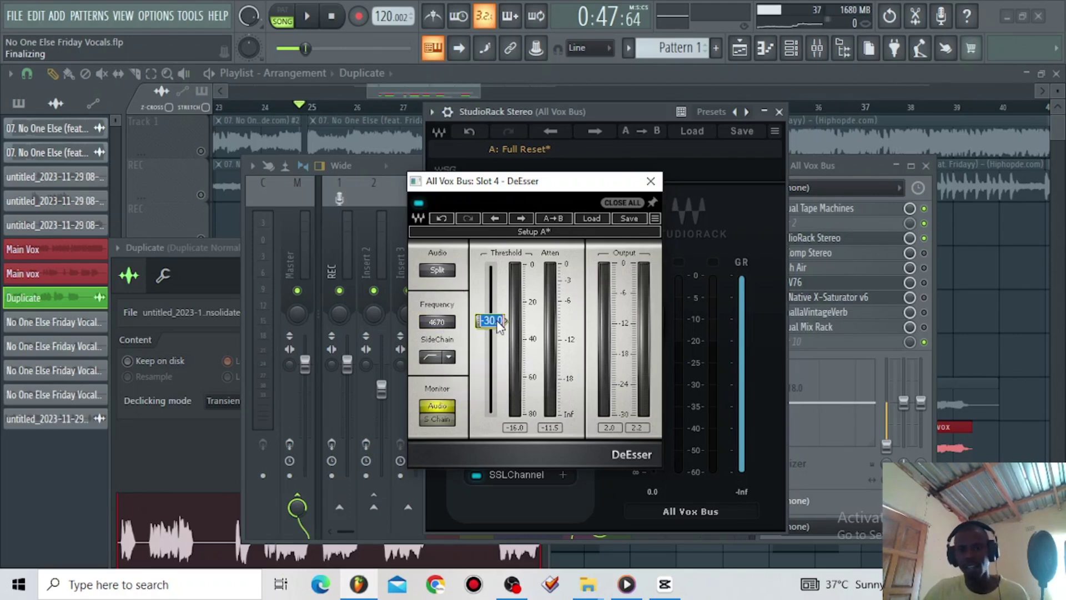
click(651, 181)
- Examine the NLS Channel's settings in StudioRack, including its drive amount
click(508, 395)
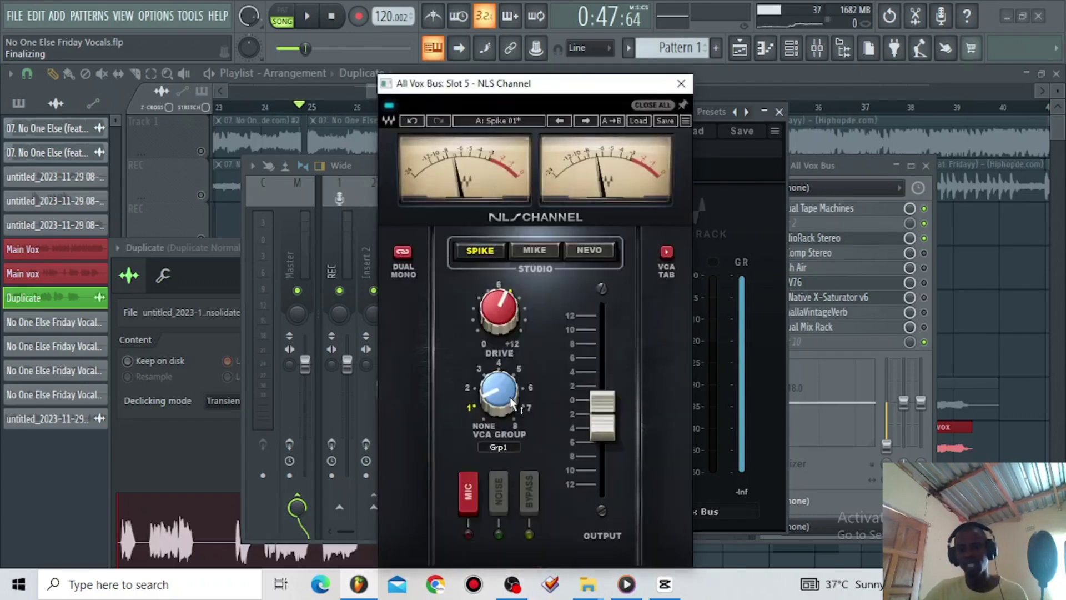
click(499, 311)
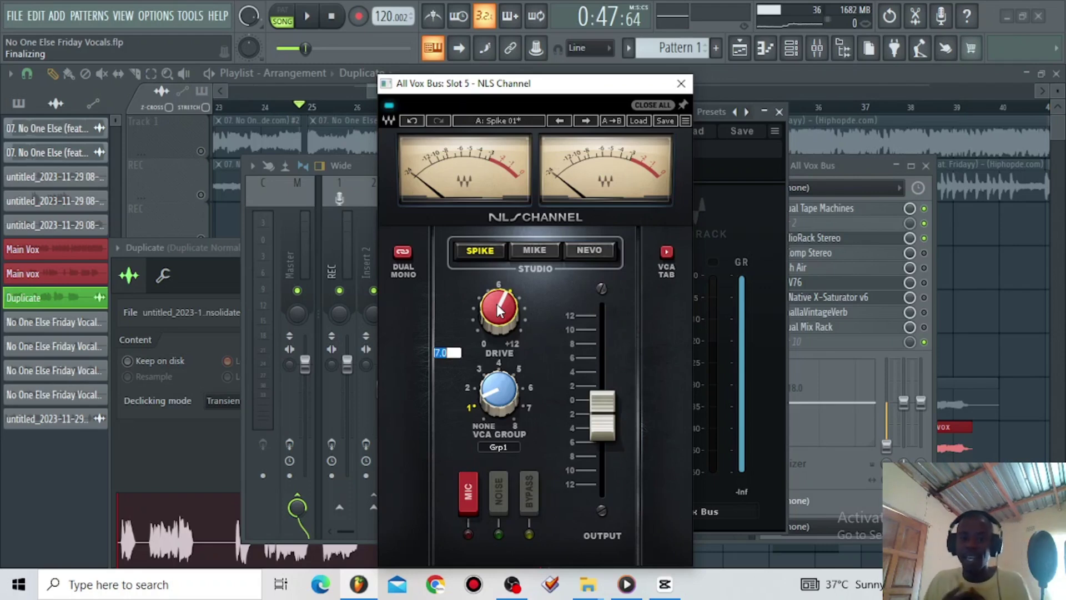
click(682, 83)
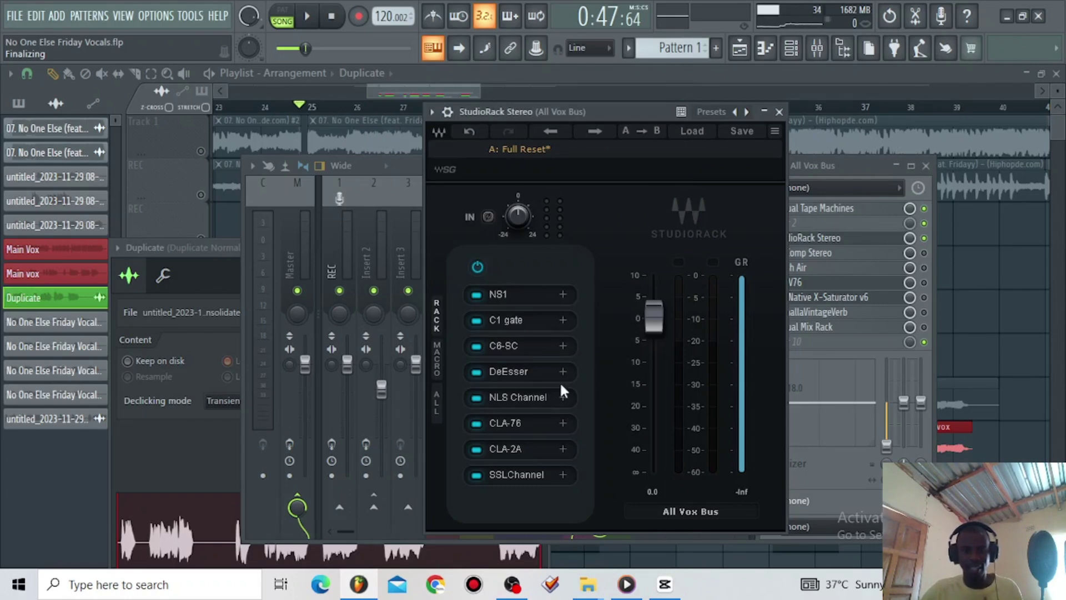
- Examine the CLA-76's settings and the CLA-2A's peak reduction, gain and HiFreq settings in StudioRack
click(515, 423)
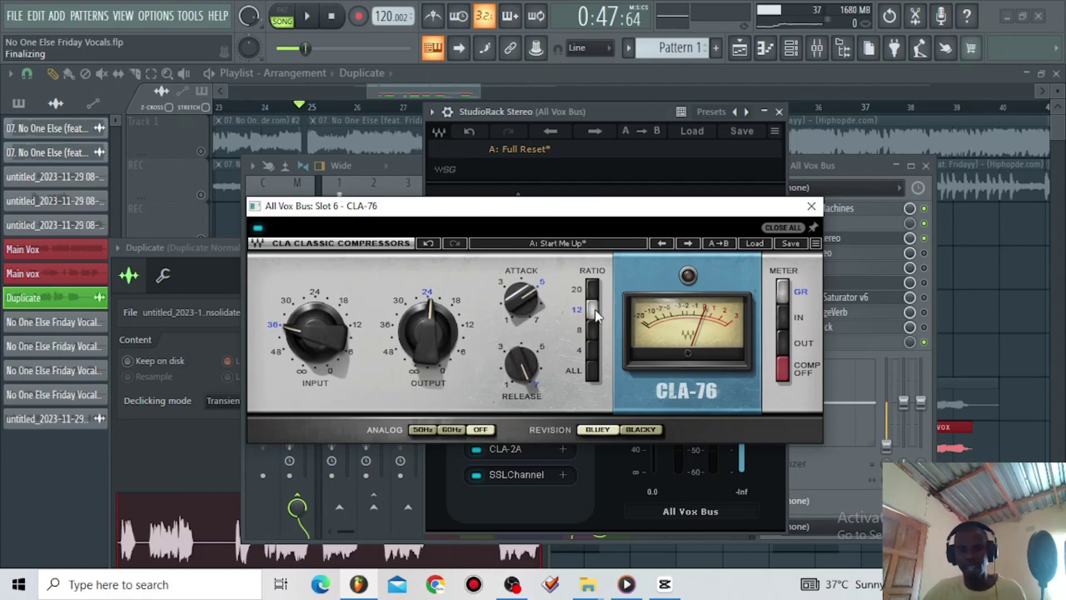
click(812, 207)
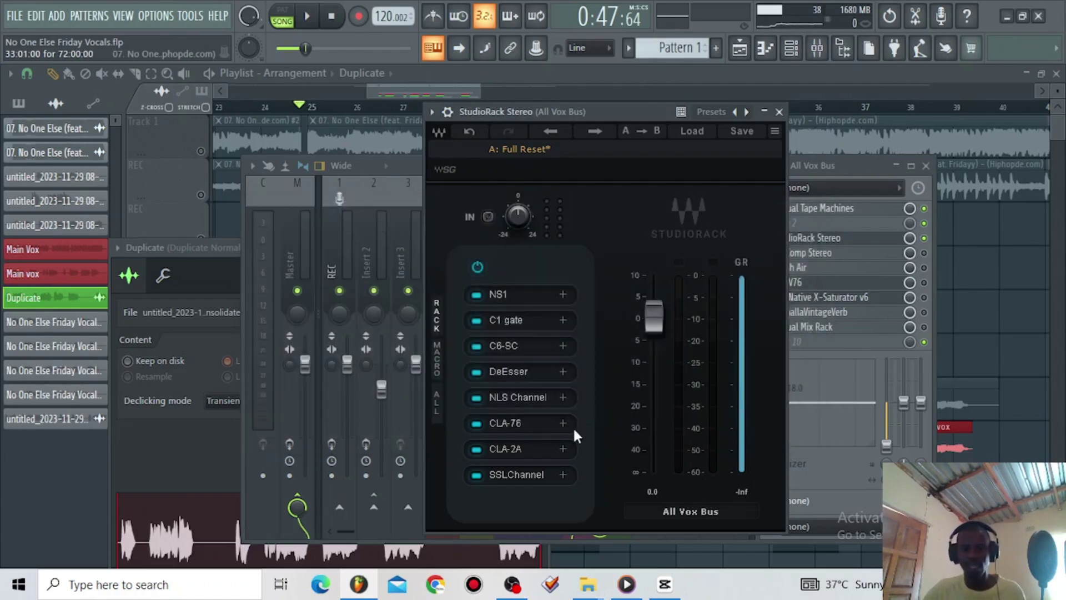
click(505, 449)
click(655, 335)
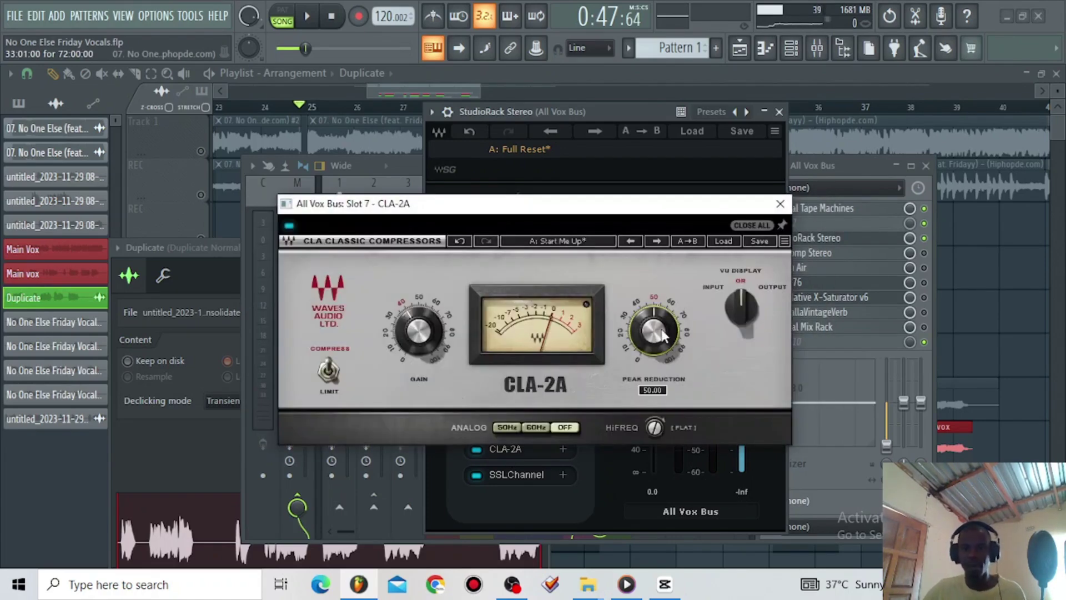
click(432, 332)
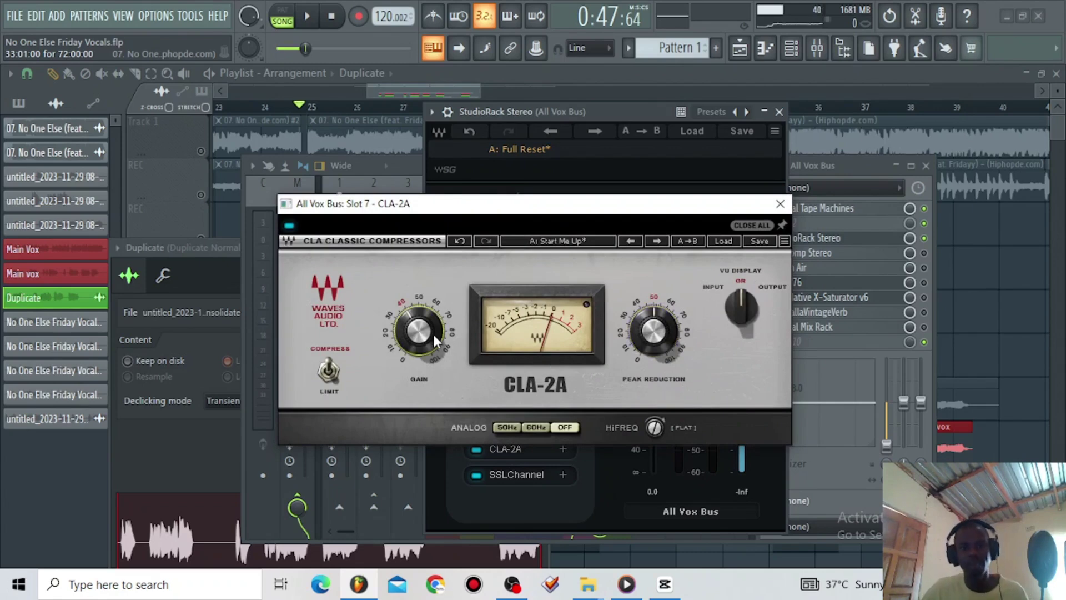
click(655, 428)
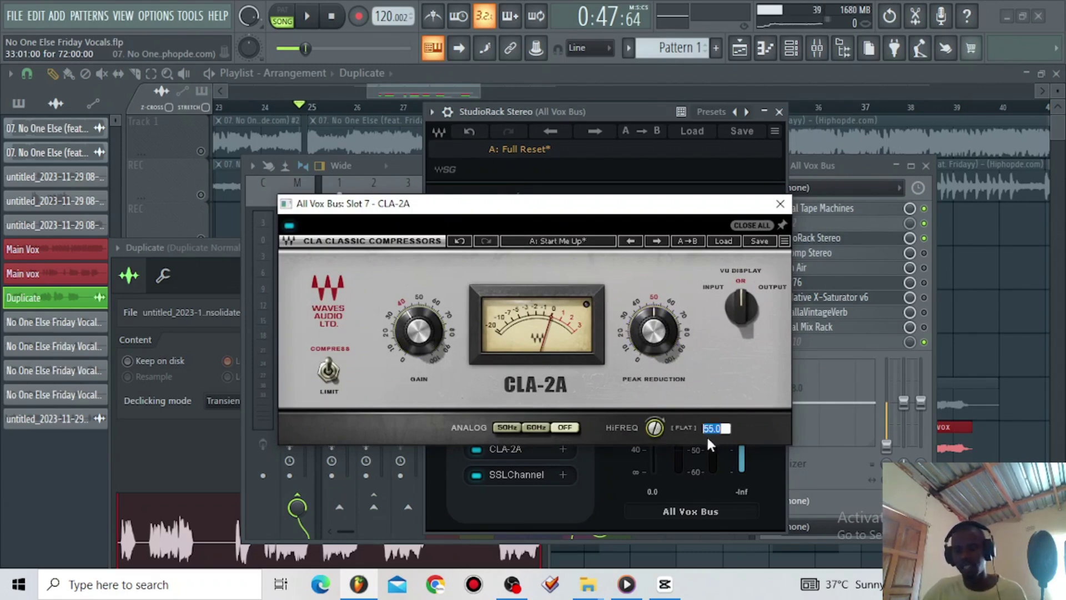
click(752, 255)
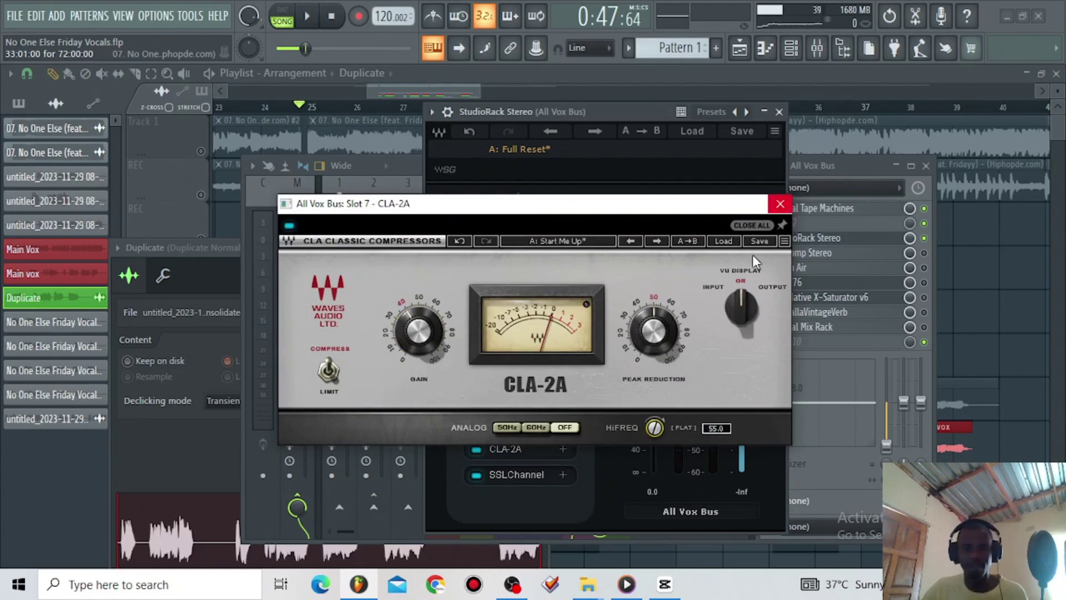
click(781, 211)
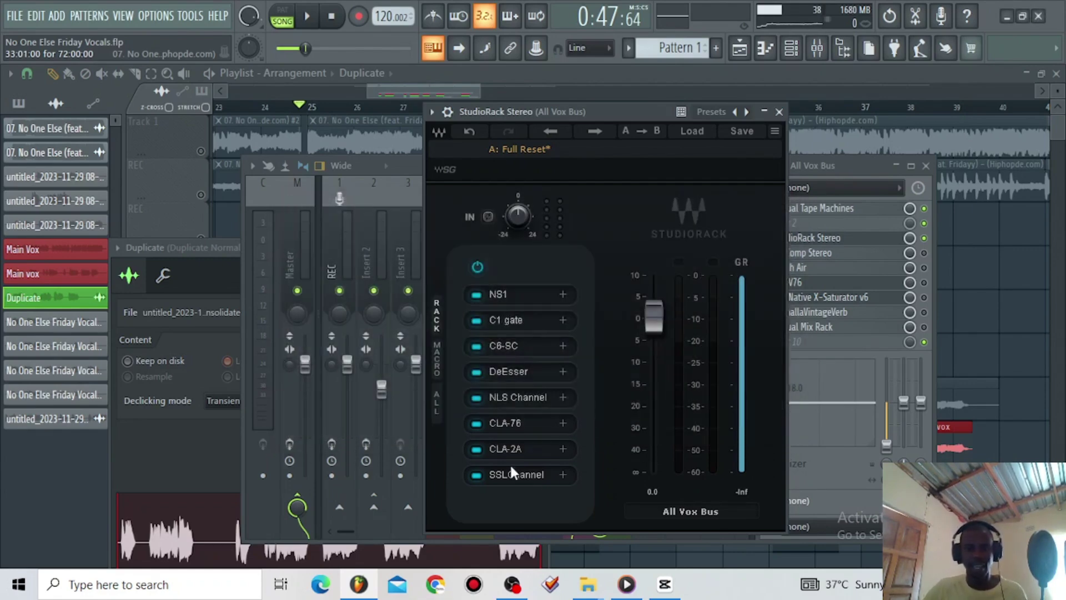
- Examine the SSLChannel's LF and HF gains, high-pass filter, compressor threshold and ratio in StudioRack, and close the rack
click(525, 472)
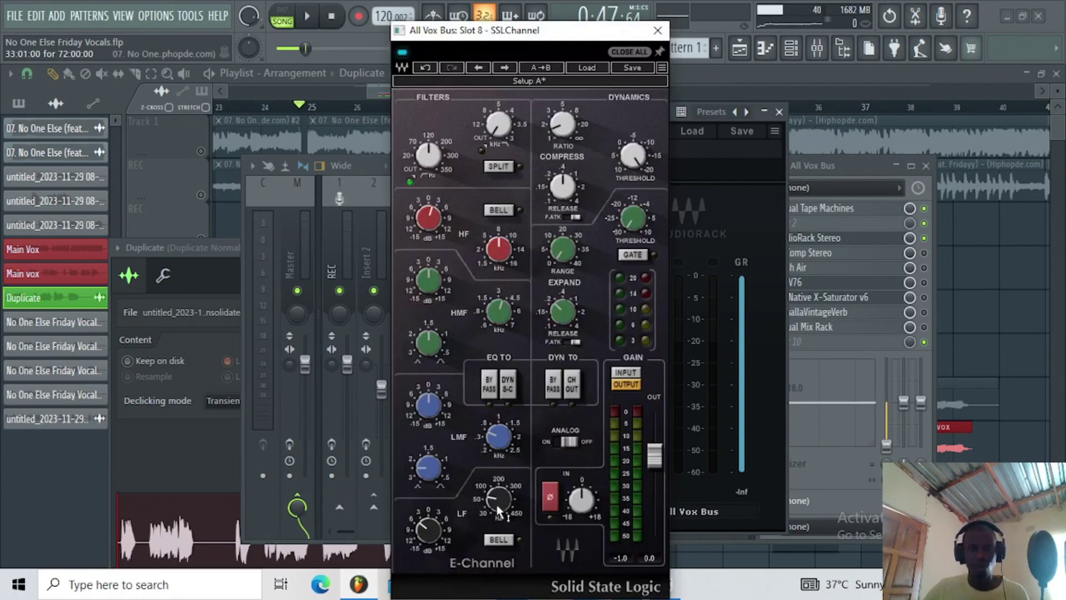
click(407, 538)
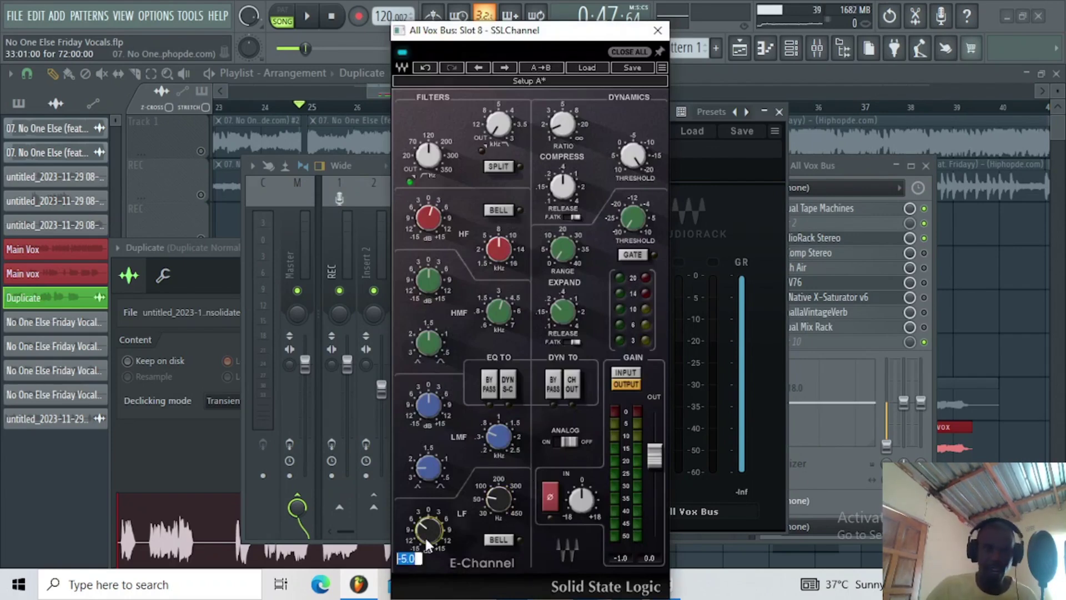
click(427, 221)
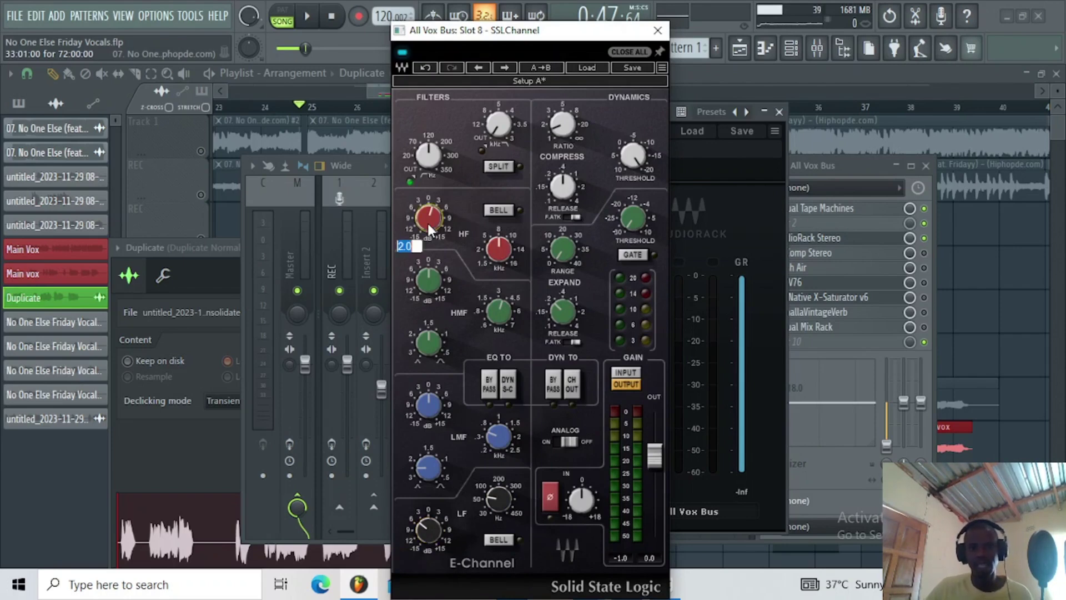
click(430, 154)
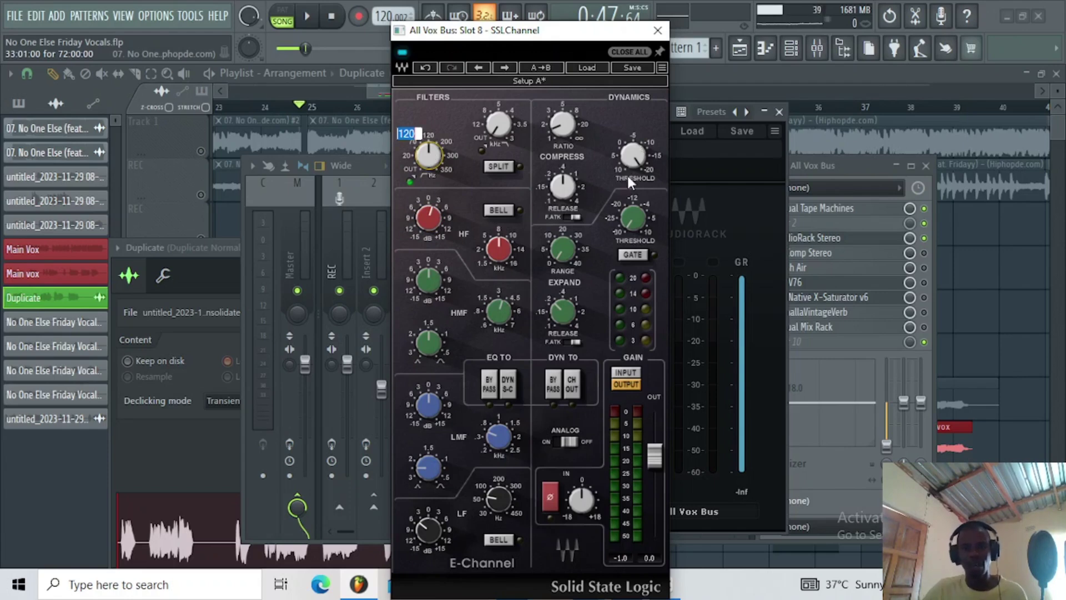
click(633, 154)
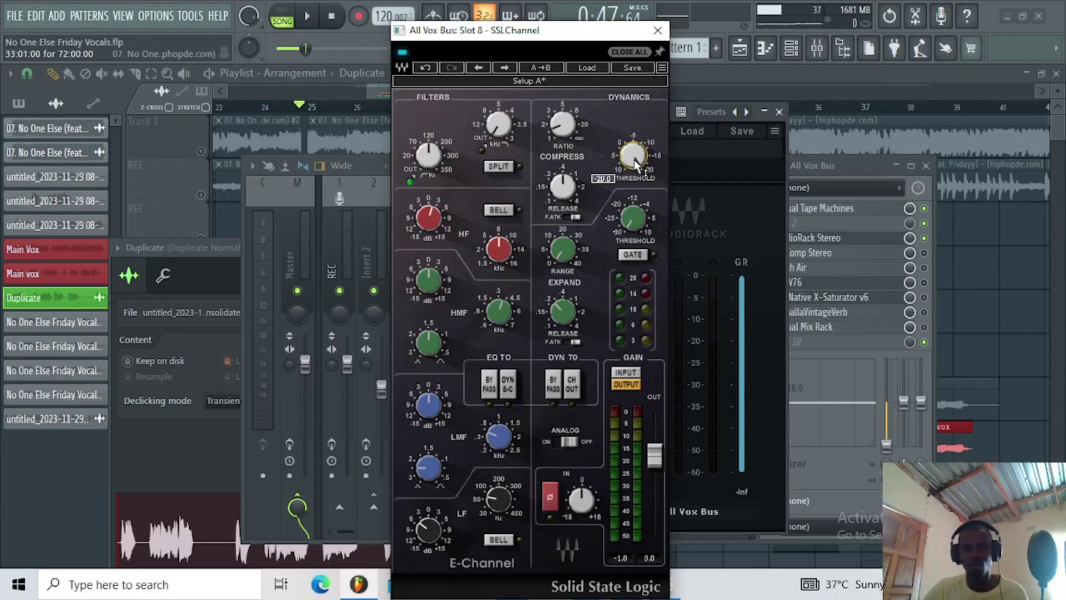
double_click(564, 123)
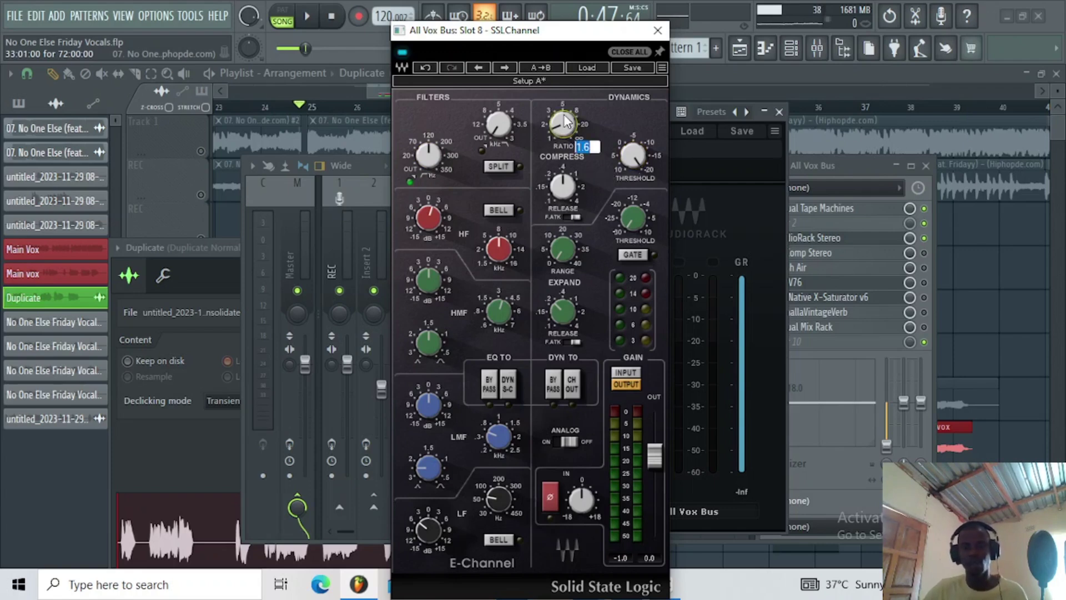
click(661, 29)
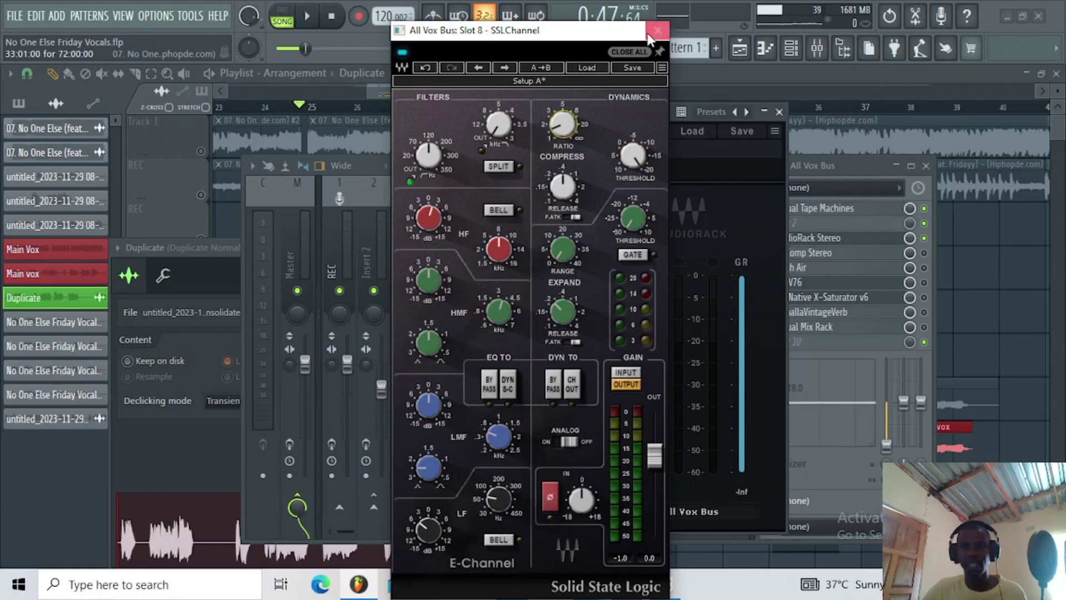
click(779, 112)
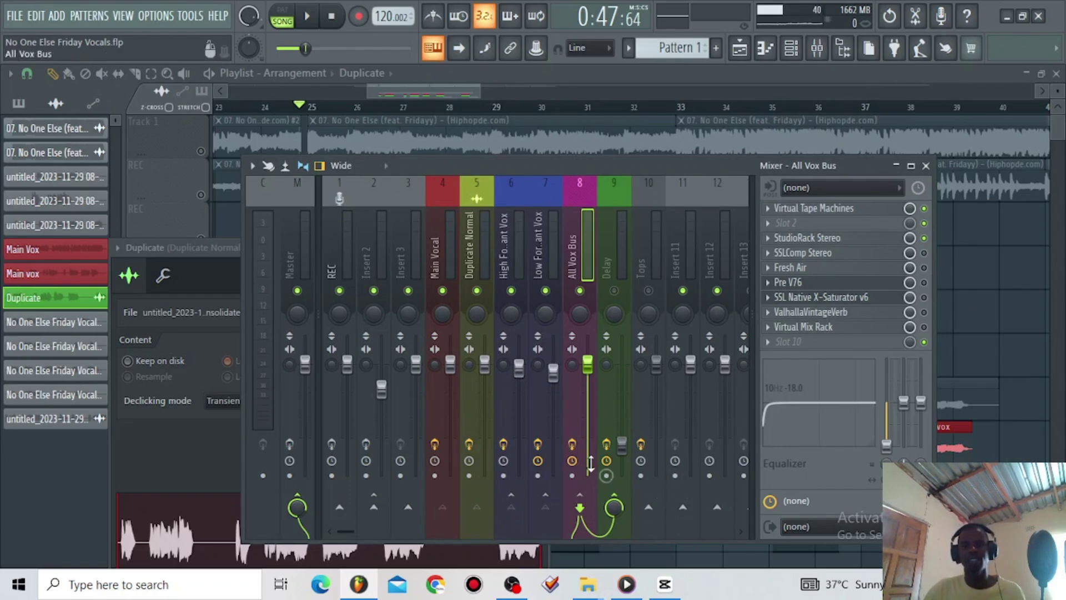
- Audition the vocals with Virtual Tape Machines and StudioRack Stereo bypassed, and re-enable both effects on All Vox Bus
key(space)
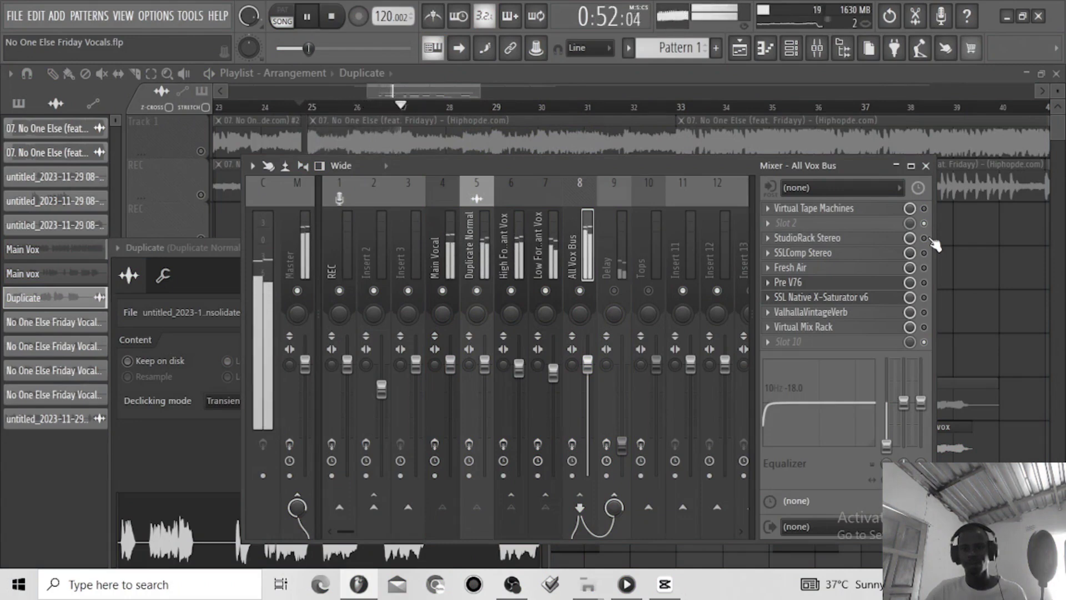
key(space)
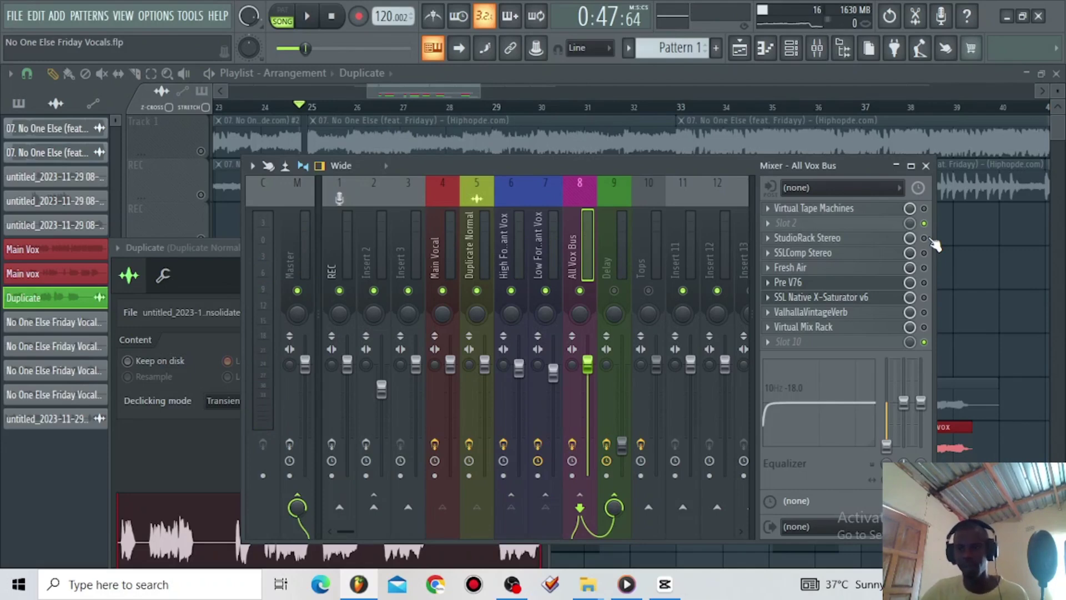
click(924, 209)
click(924, 237)
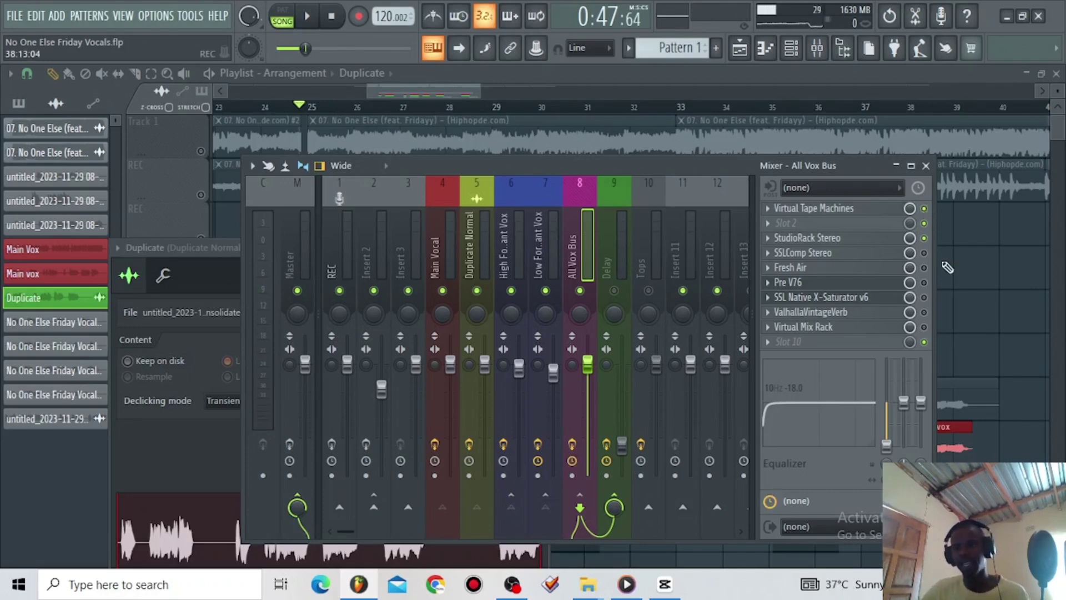
- Enable SSLComp Stereo on All Vox Bus, examine its threshold, make-up, attack, release and ratio, and audition its effect
click(925, 253)
click(833, 258)
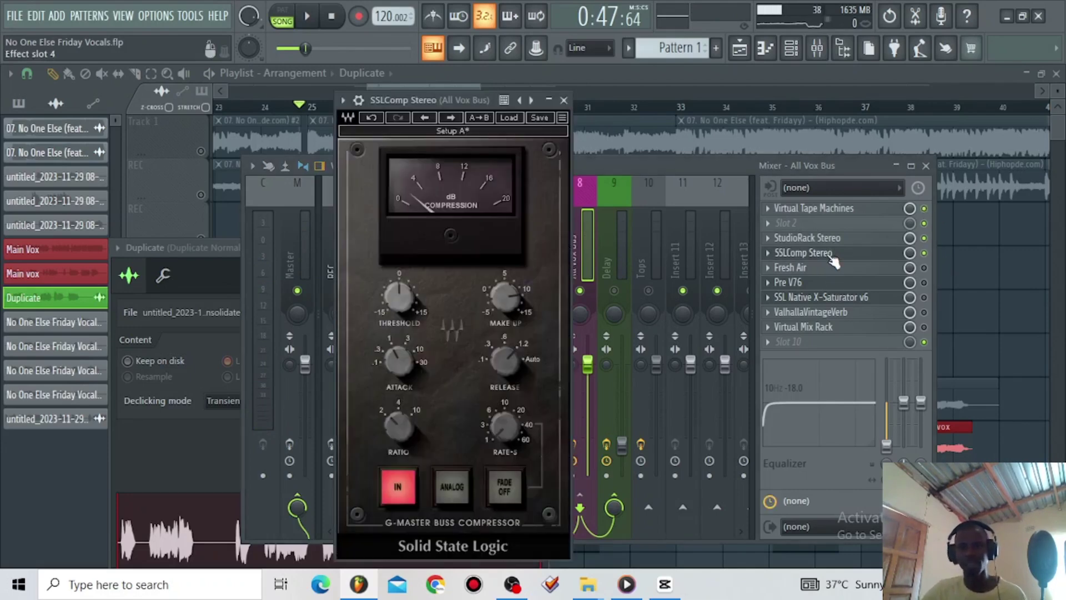
mouse_move(401, 295)
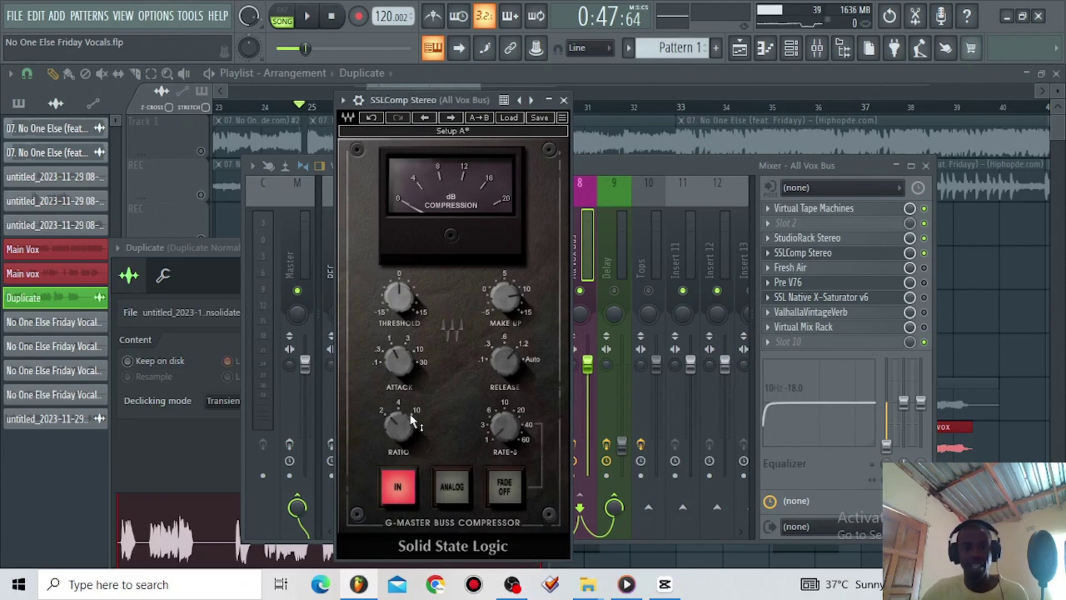
click(401, 305)
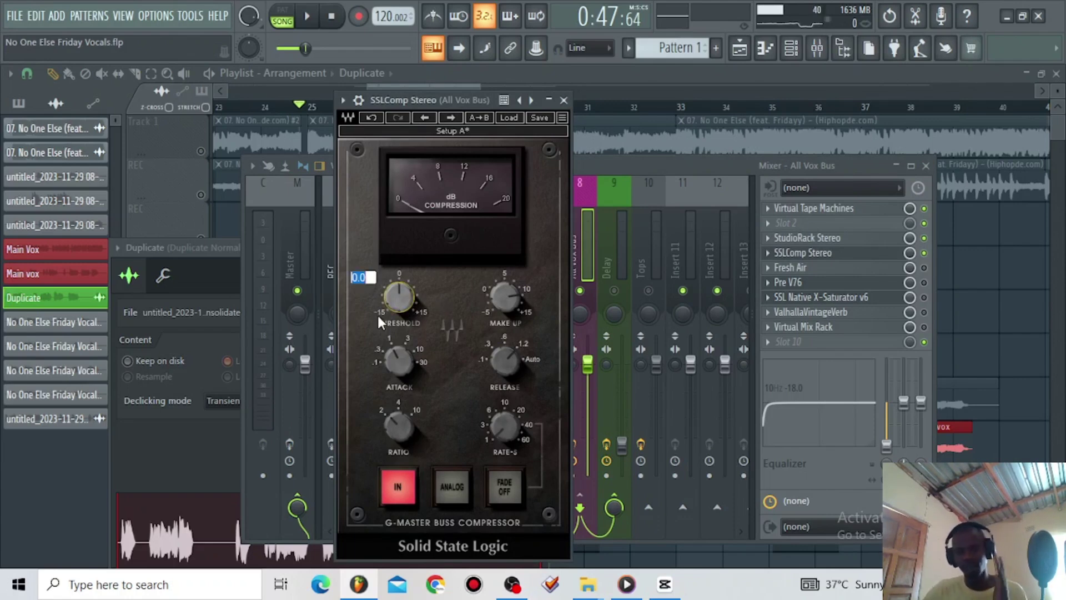
click(513, 298)
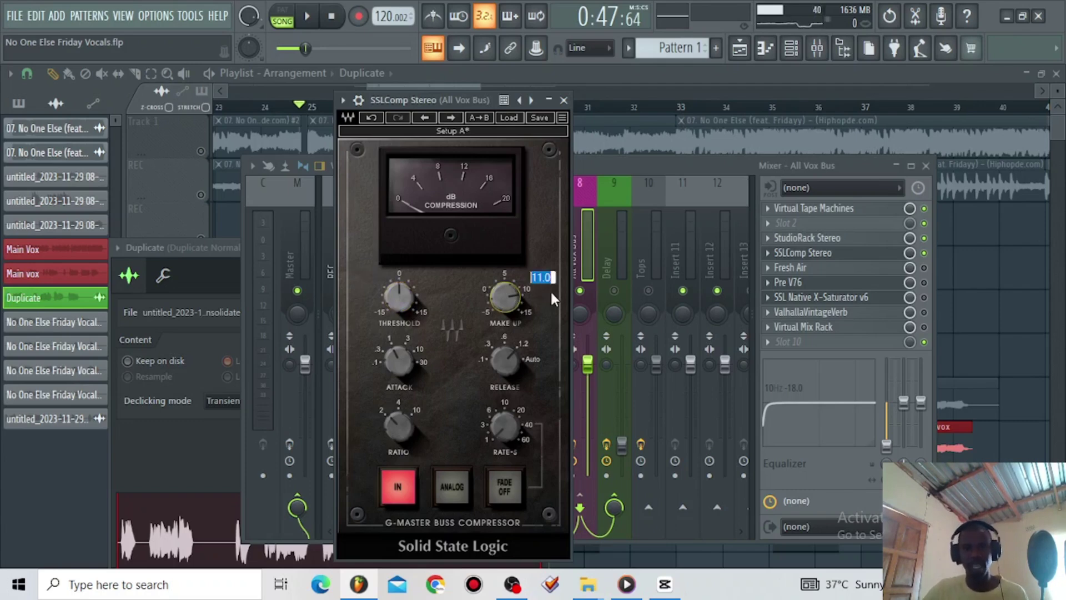
click(401, 365)
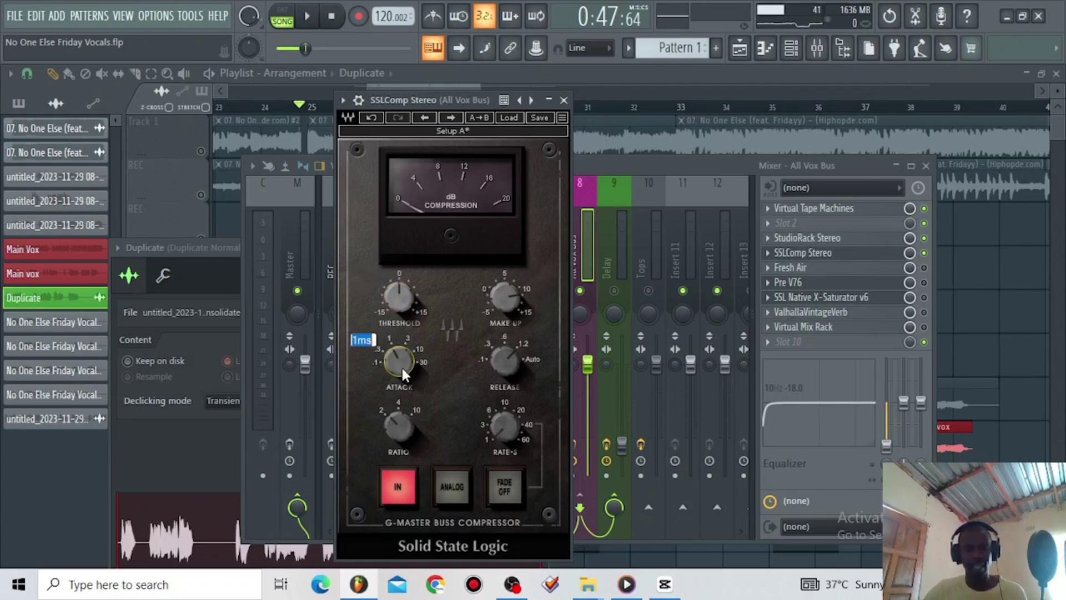
click(513, 353)
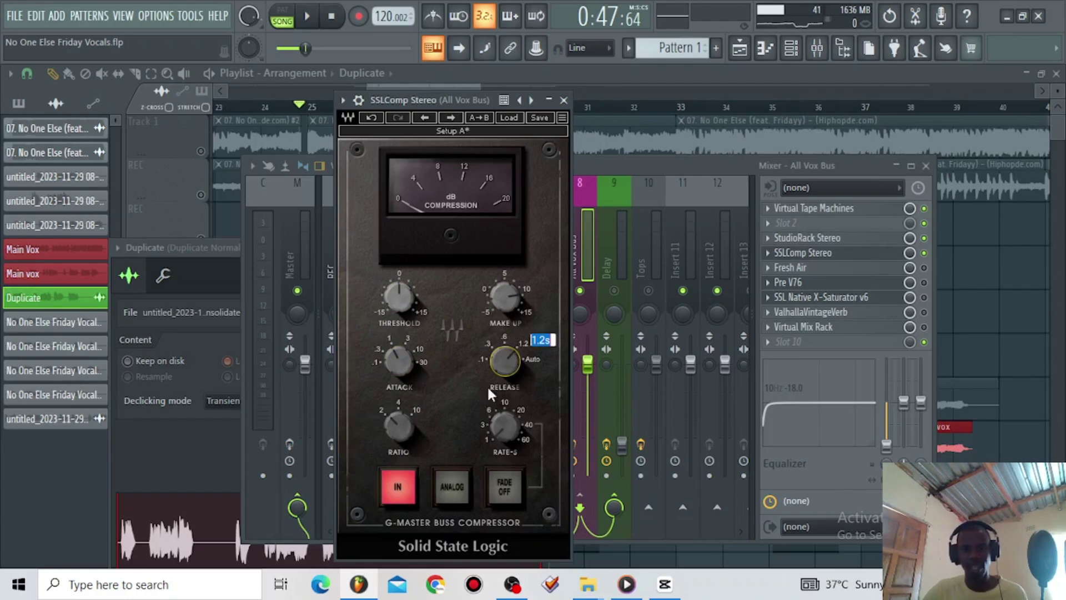
click(399, 442)
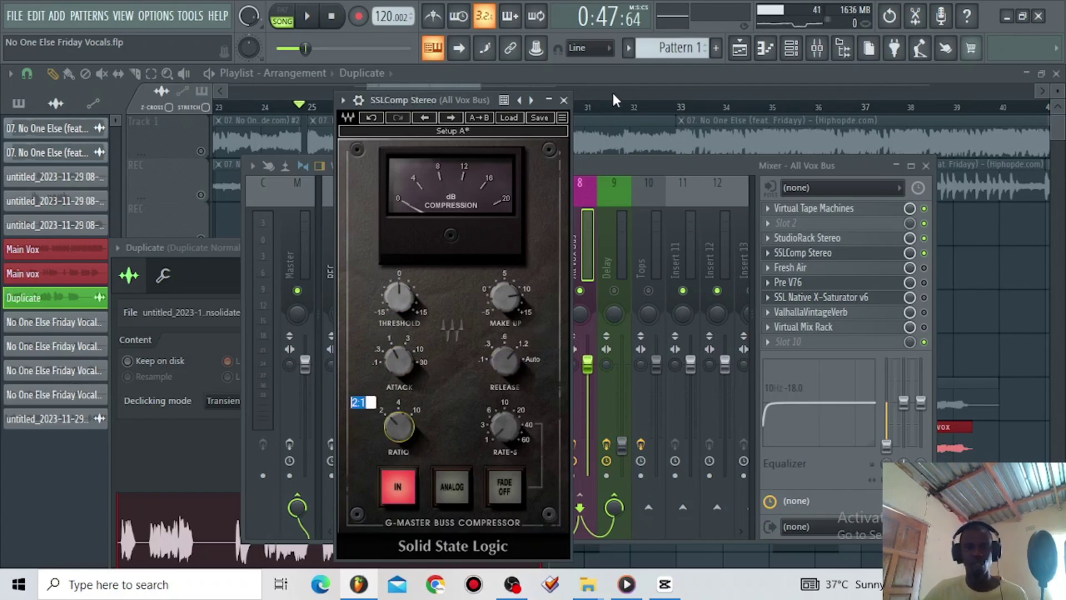
click(565, 98)
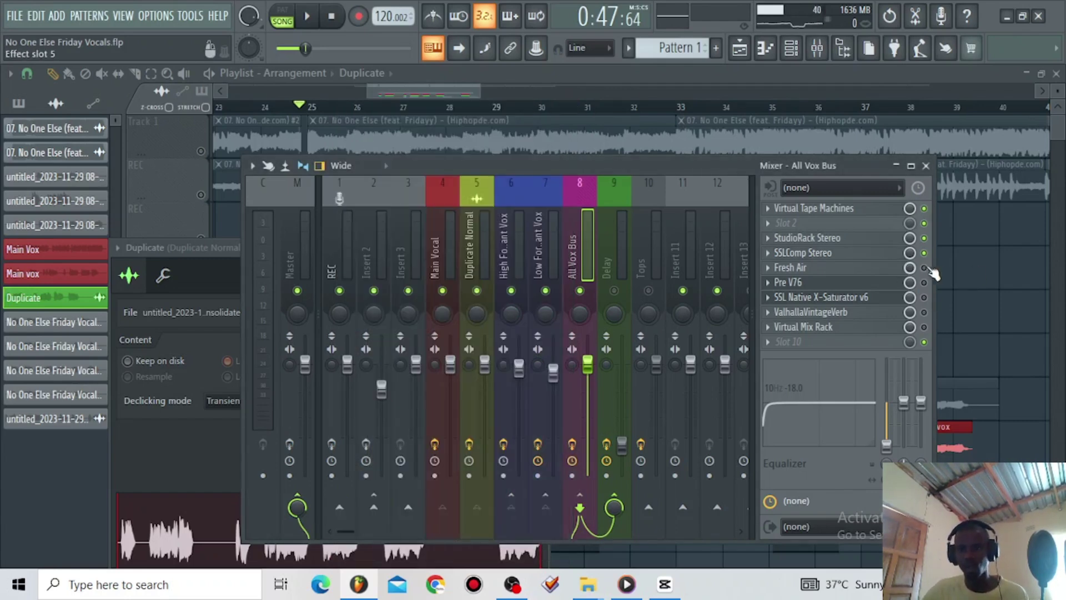
key(space)
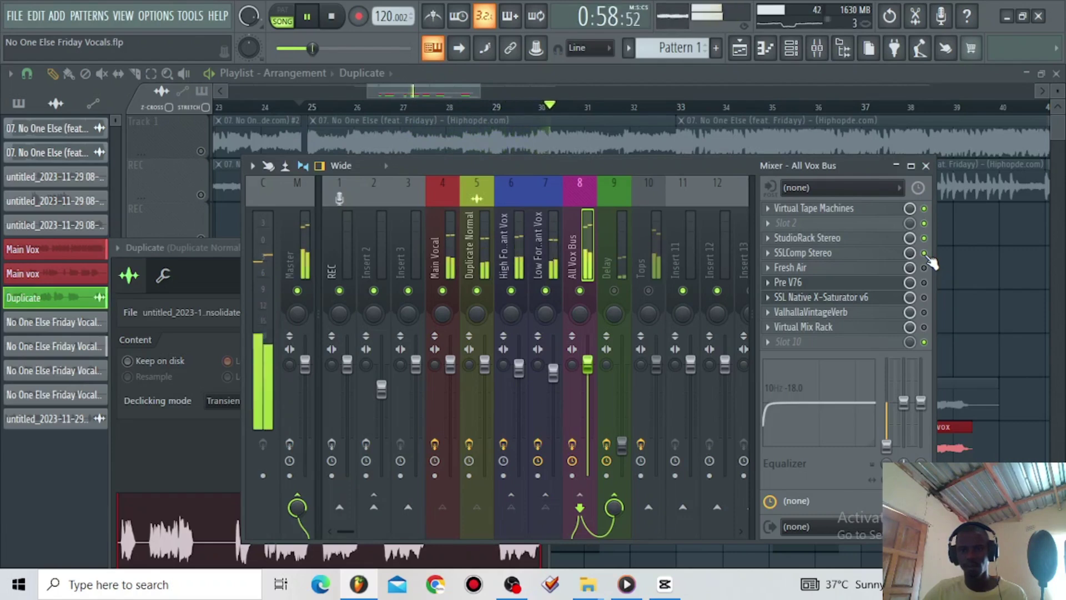
key(space)
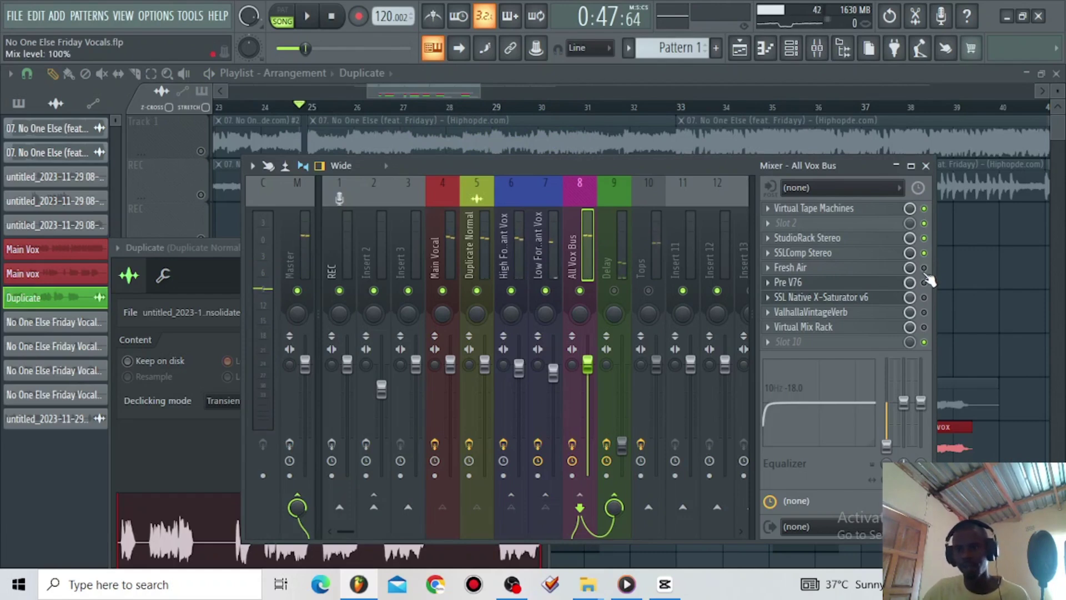
- Enable Fresh Air and Pre V76 on All Vox Bus and examine their settings
click(878, 268)
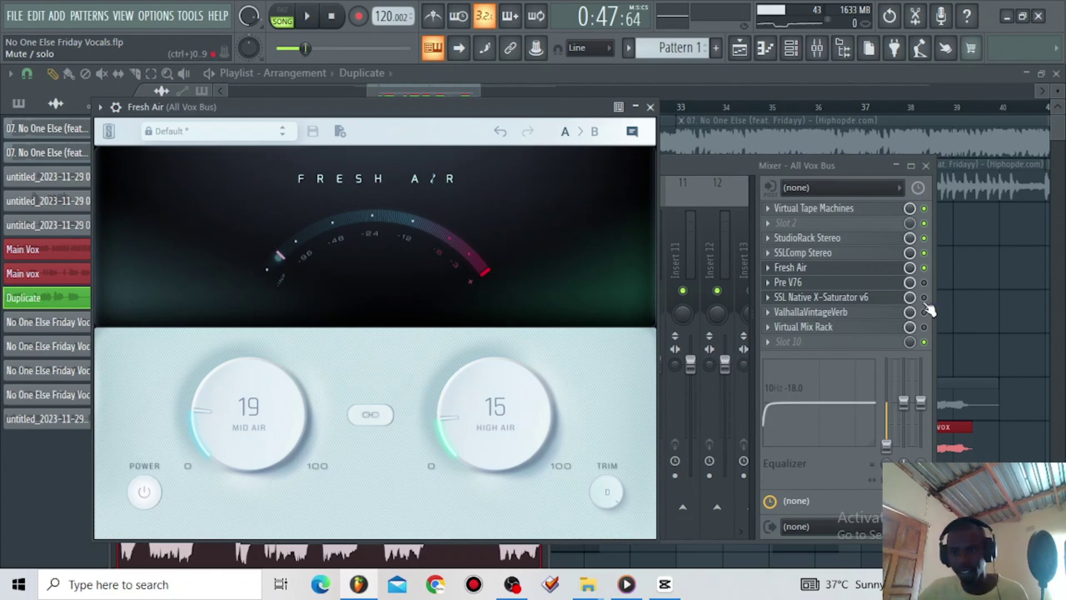
click(924, 282)
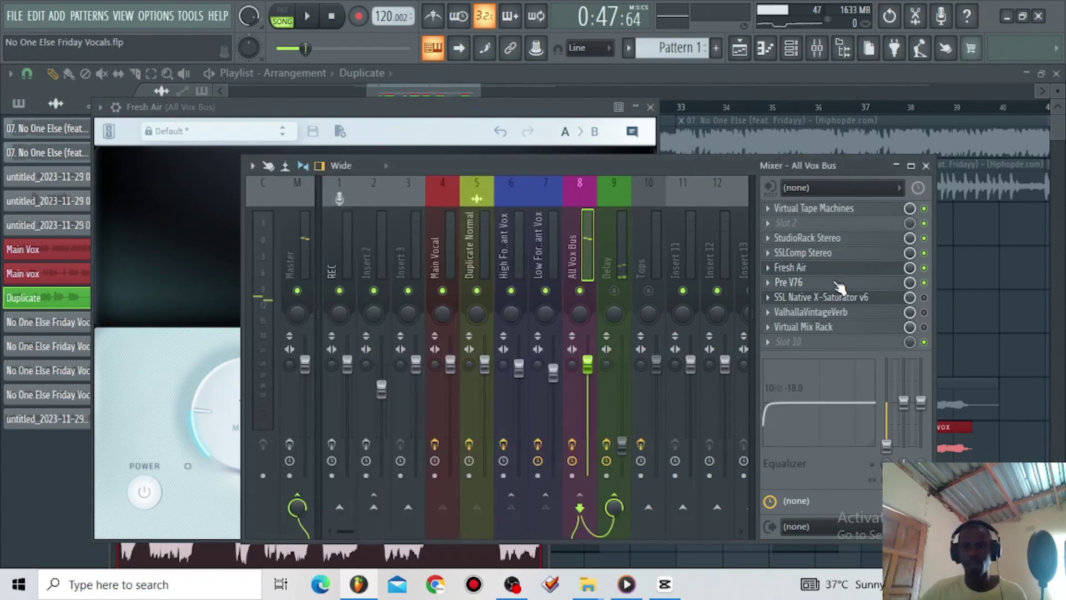
click(794, 282)
drag(401, 245, 516, 118)
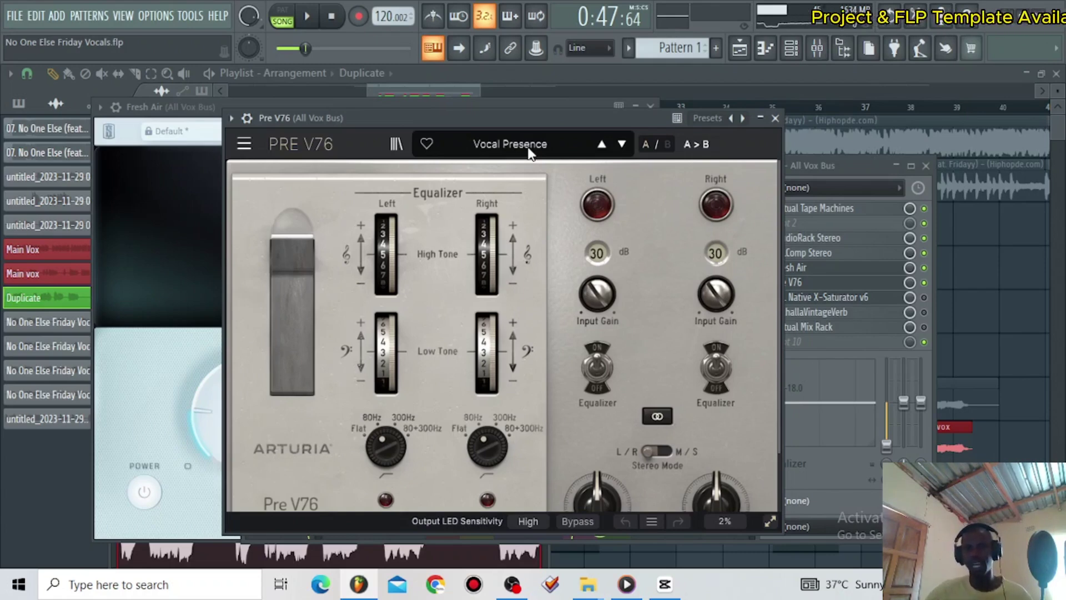
click(775, 118)
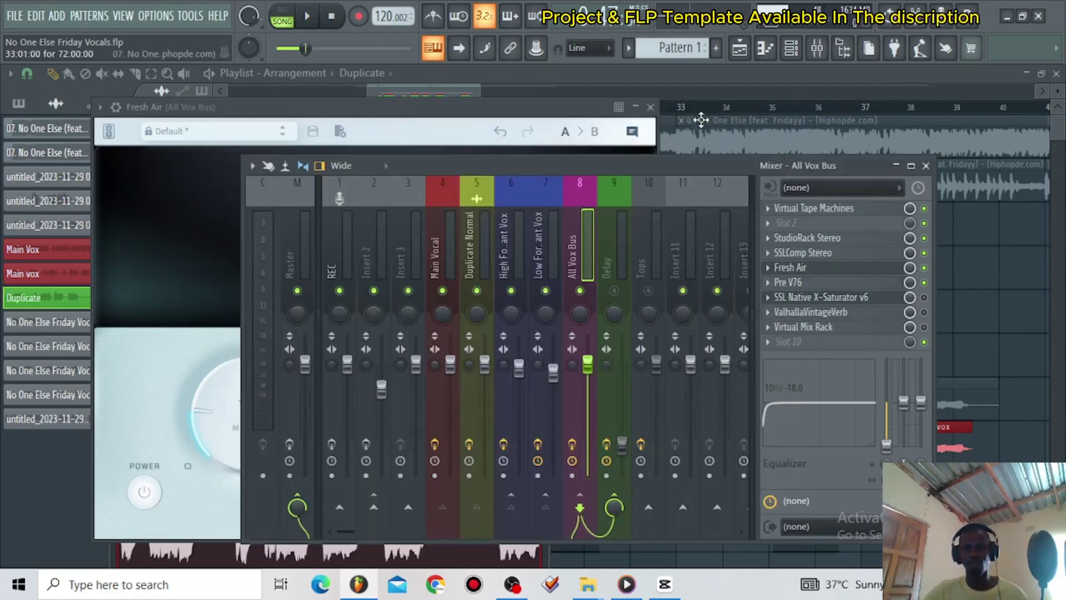
click(664, 107)
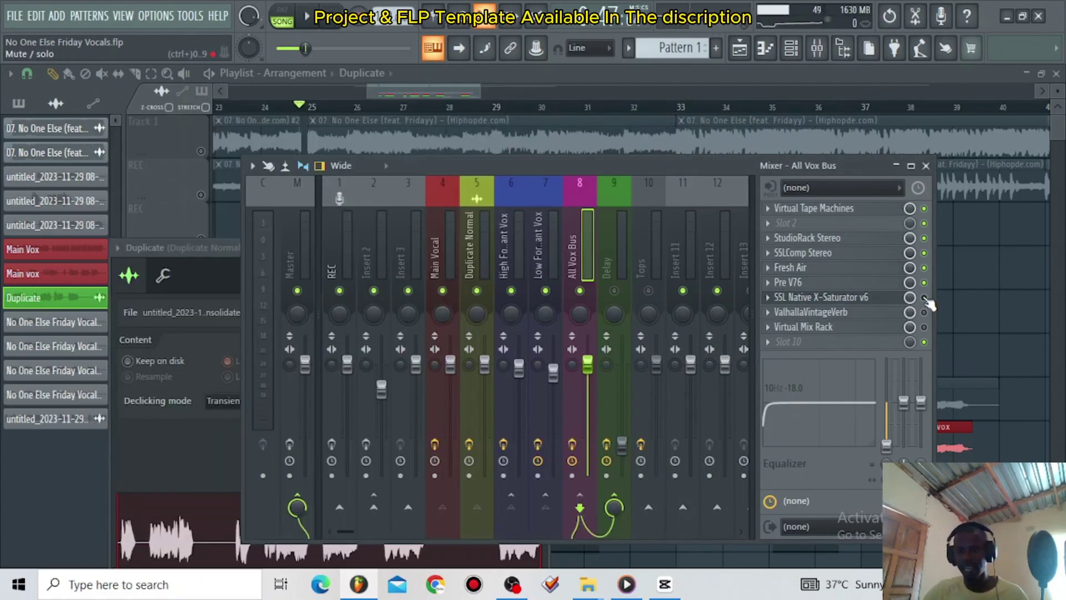
- Enable SSL Native X-Saturator v6 on All Vox Bus and examine its saturation settings
click(876, 302)
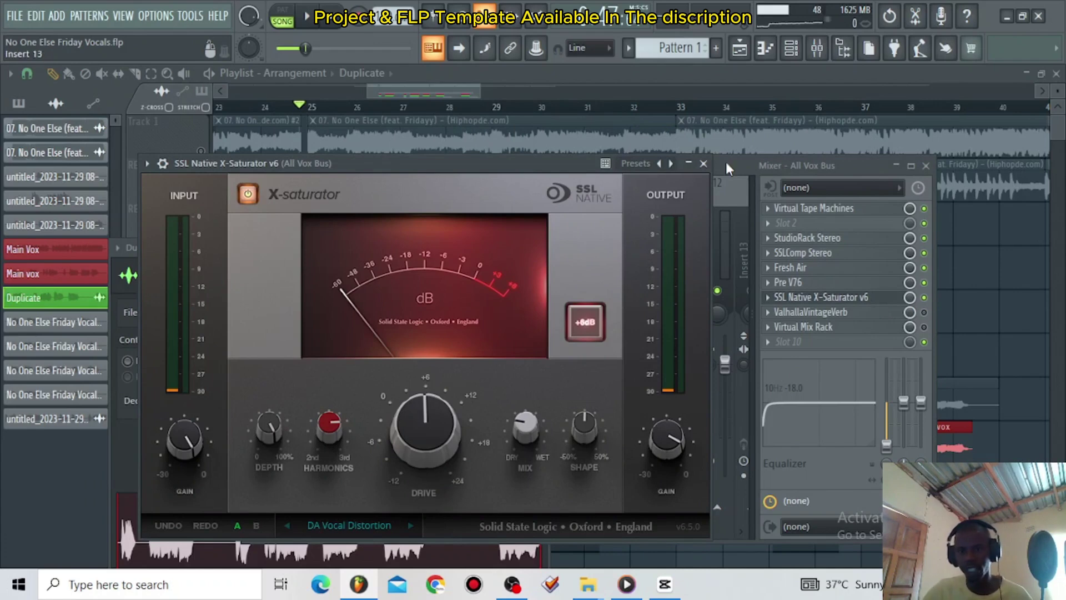
click(704, 164)
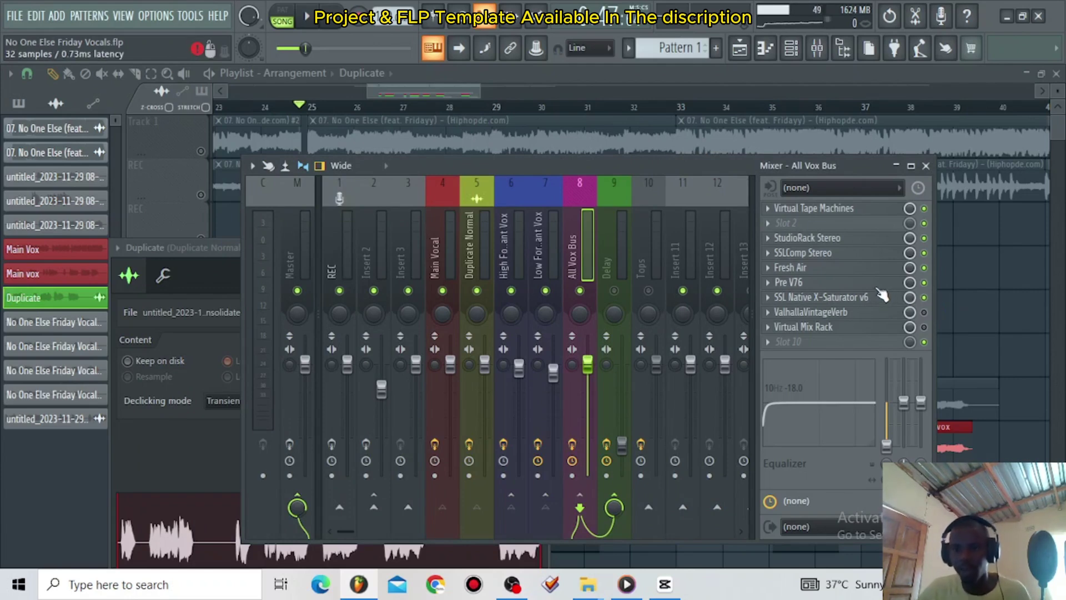
- Audition the vocals with and without Fresh Air, Pre V76 and SSL Native X-Saturator v6 on All Vox Bus, leaving all three enabled
key(space)
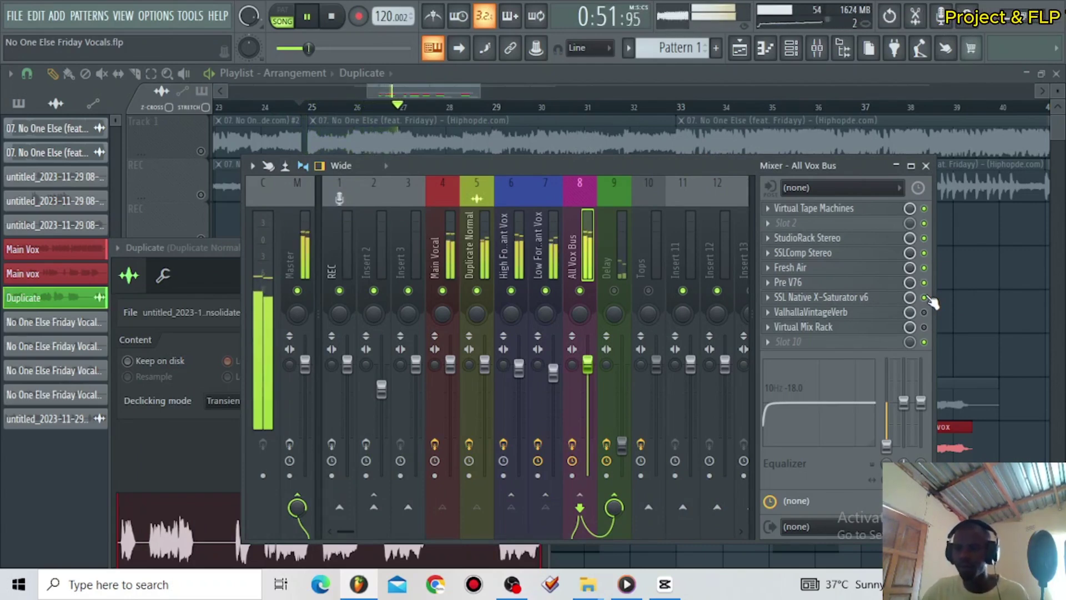
key(space)
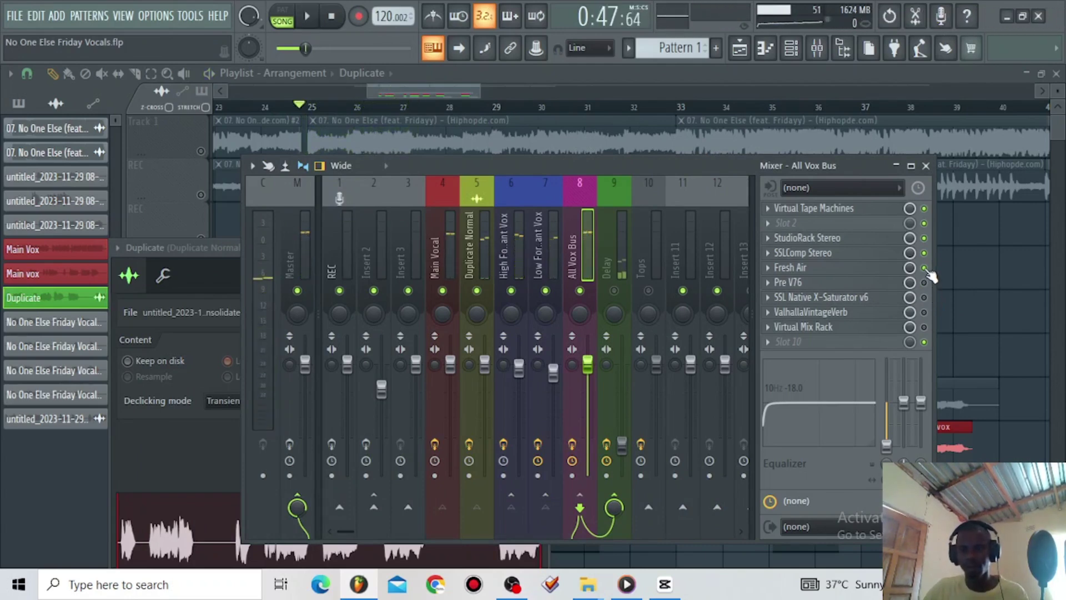
key(space)
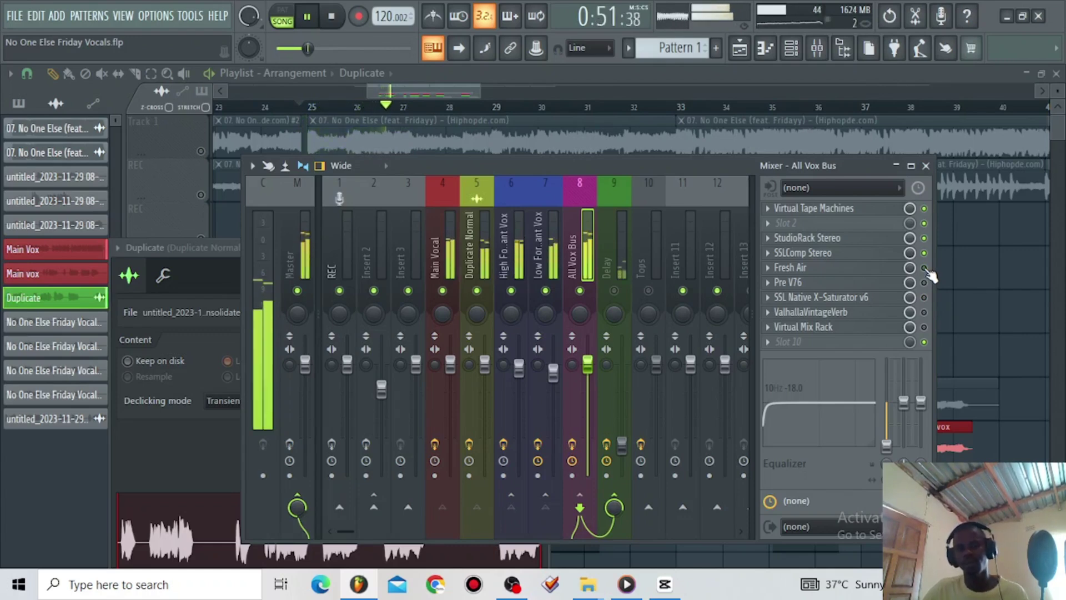
key(space)
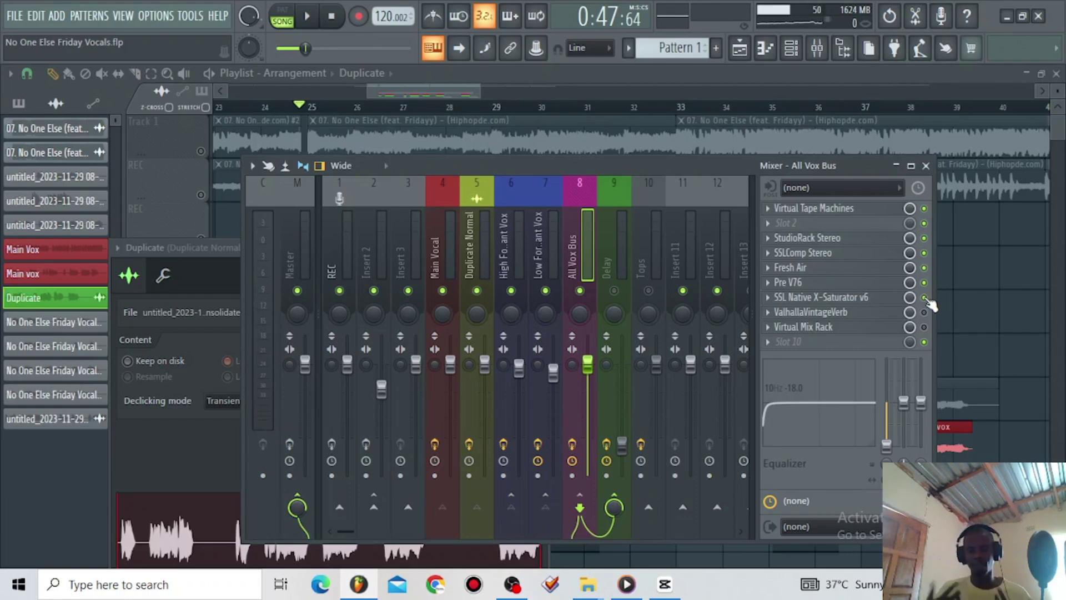
key(space)
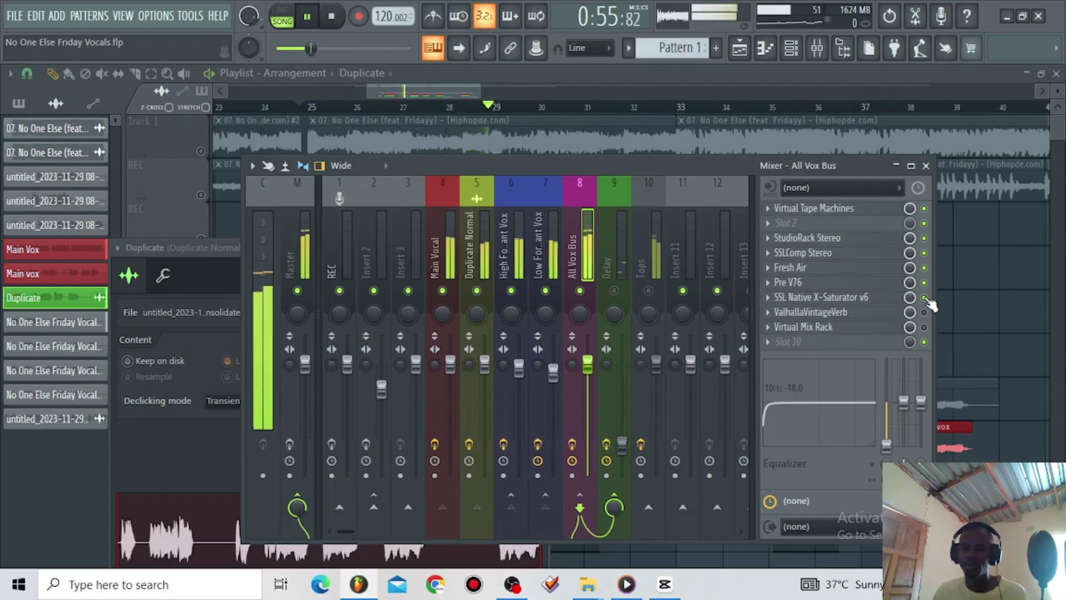
key(space)
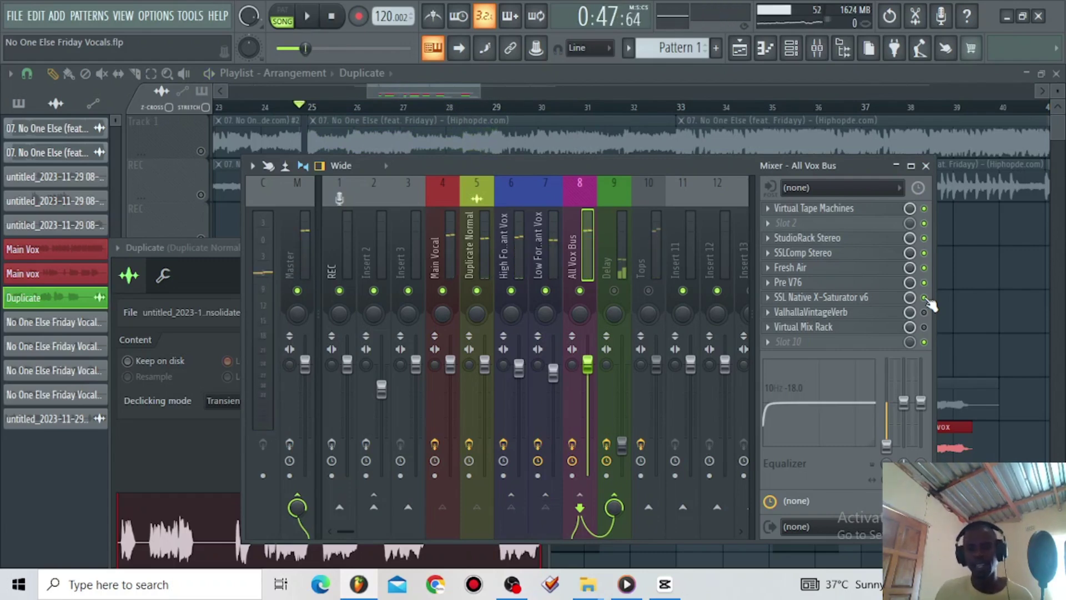
- Enable ValhallaVintageVerb on All Vox Bus and audition its mix at 52.8 %, then restore it to 21.6 %
click(924, 312)
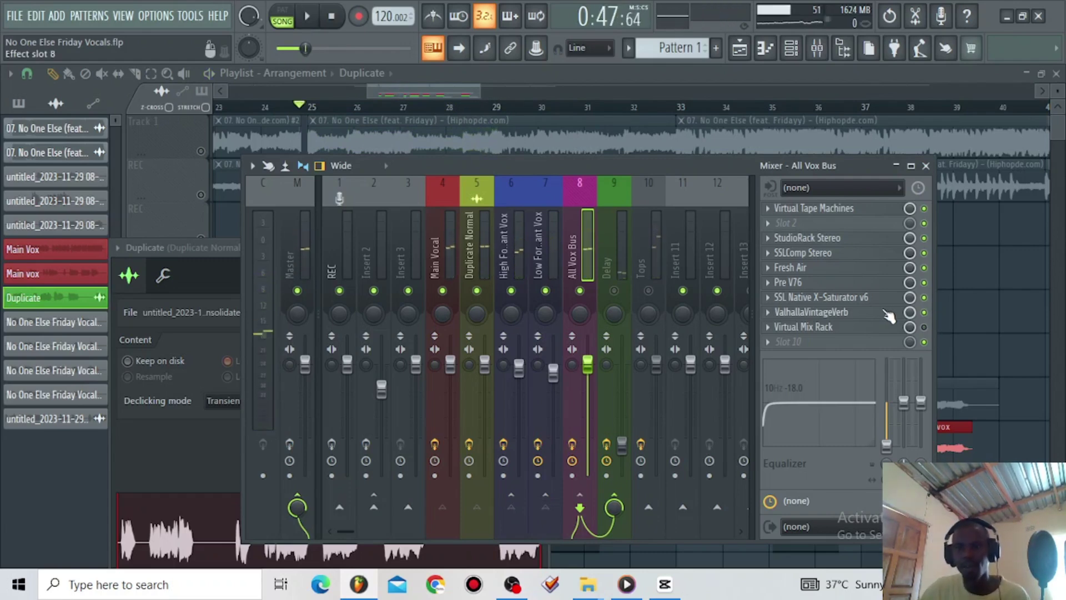
click(885, 312)
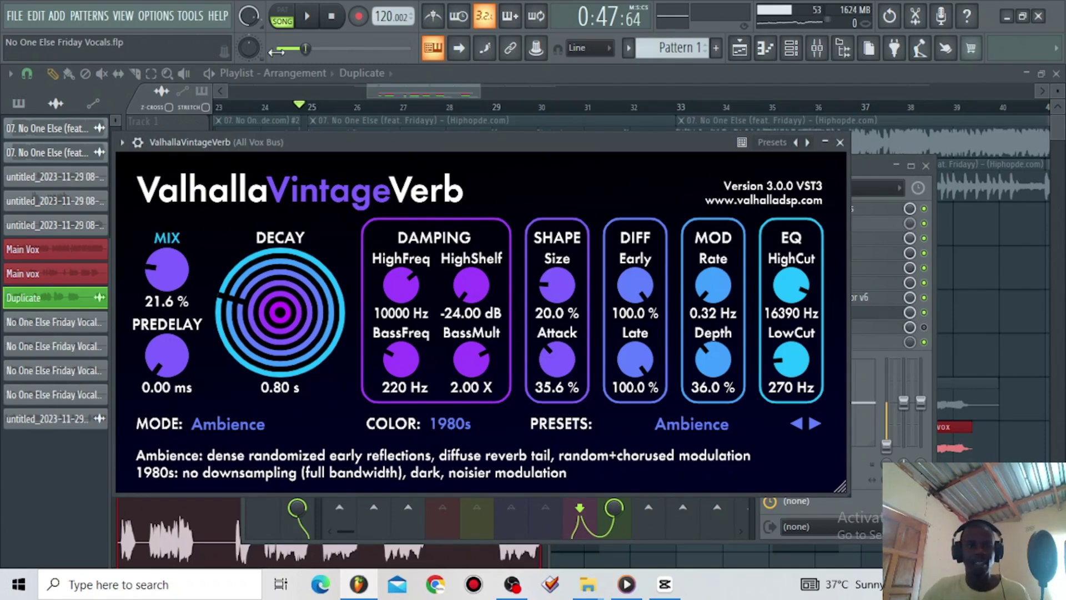
click(306, 17)
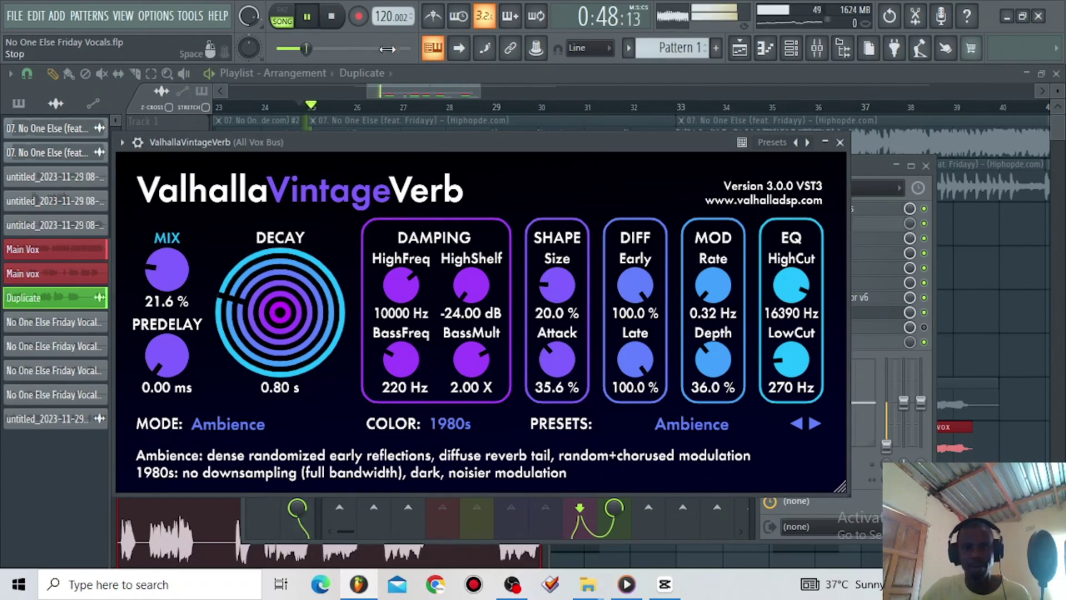
drag(175, 290, 188, 226)
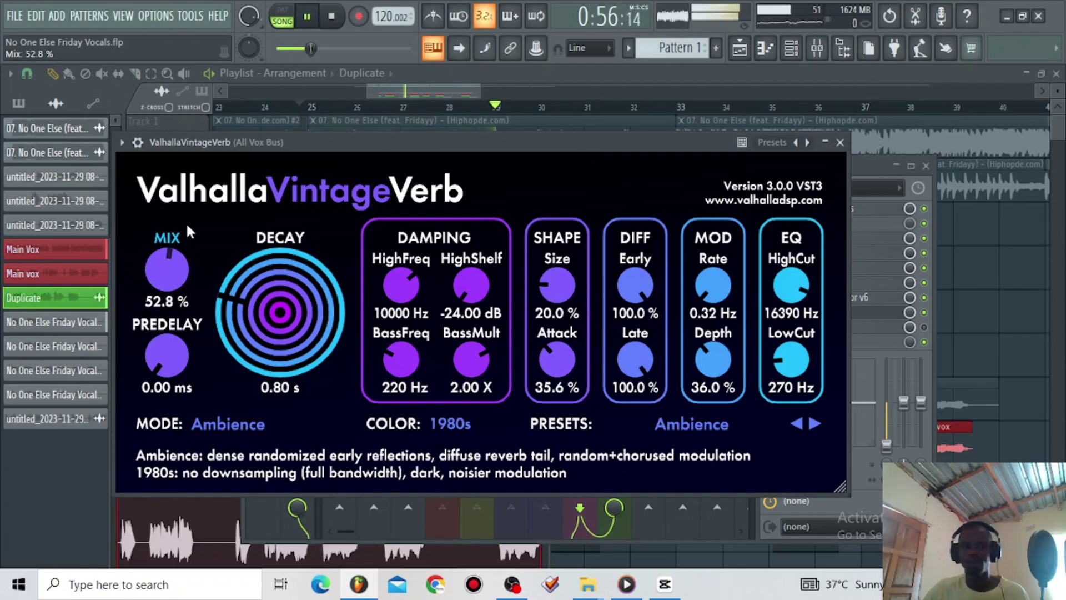
drag(188, 227, 195, 287)
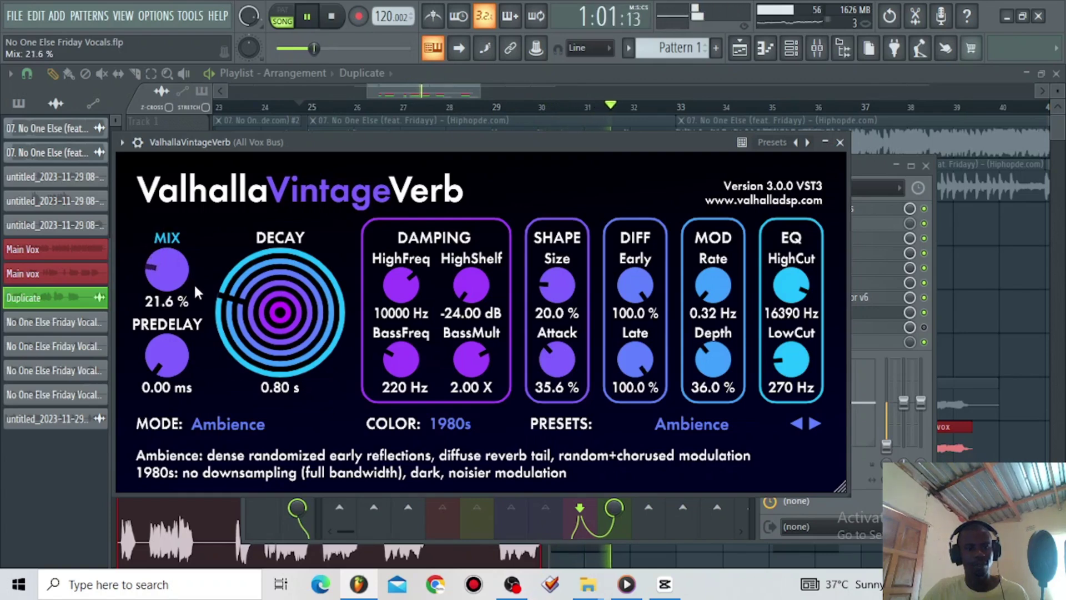
click(841, 143)
key(space)
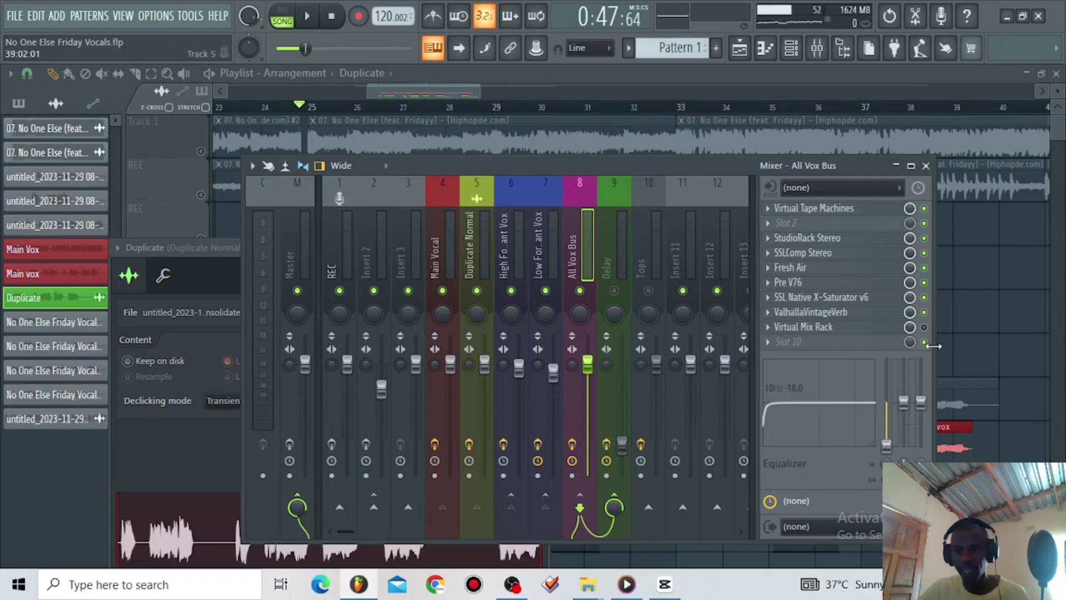
- Enable Virtual Mix Rack on All Vox Bus and examine its Classic Tubes, VCC Channel and FG-73 modules
click(849, 331)
drag(536, 11, 511, 2)
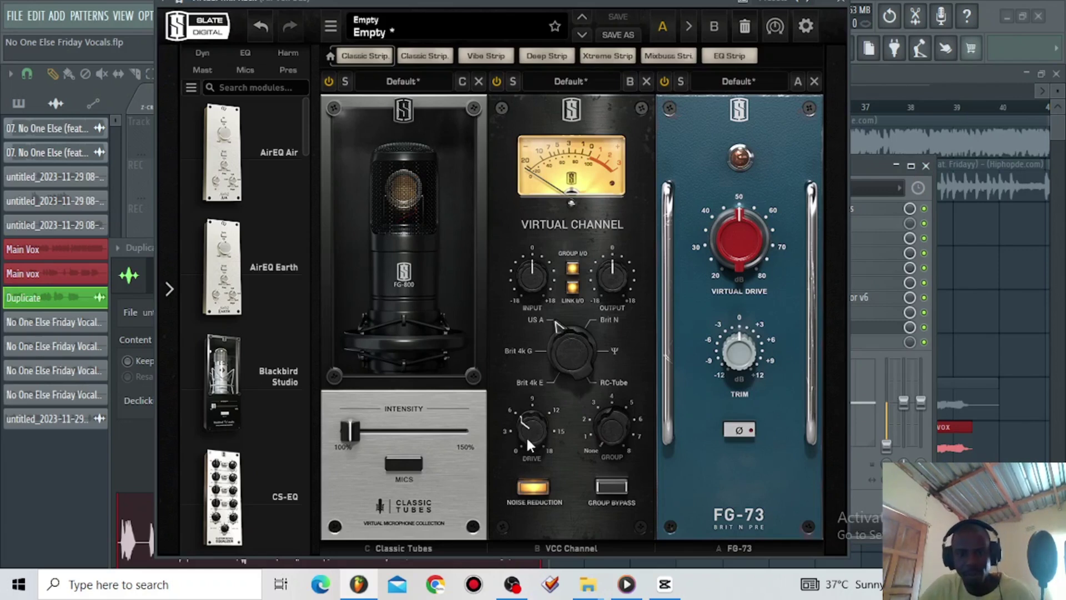
mouse_move(535, 431)
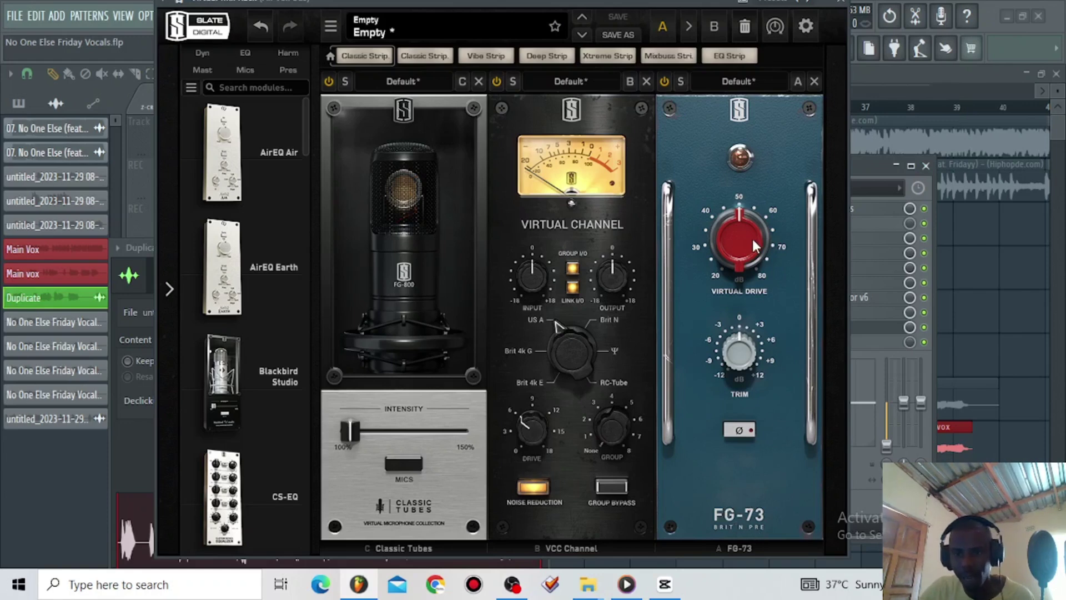
click(841, 3)
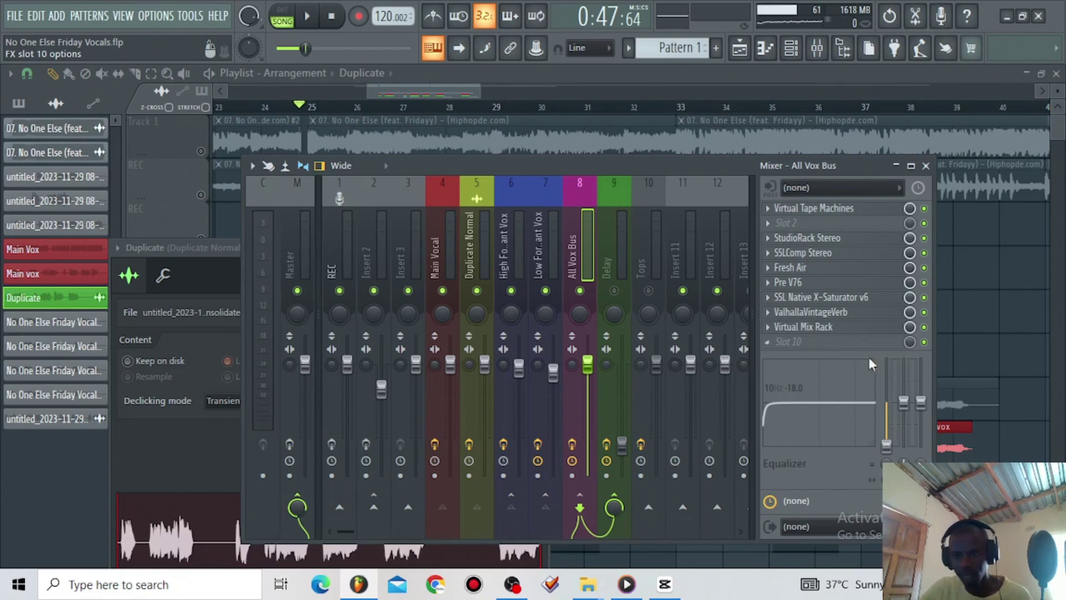
- Compare the vocals with ValhallaVintageVerb and Virtual Mix Rack active and bypassed, and re-enable both effects on All Vox Bus
key(space)
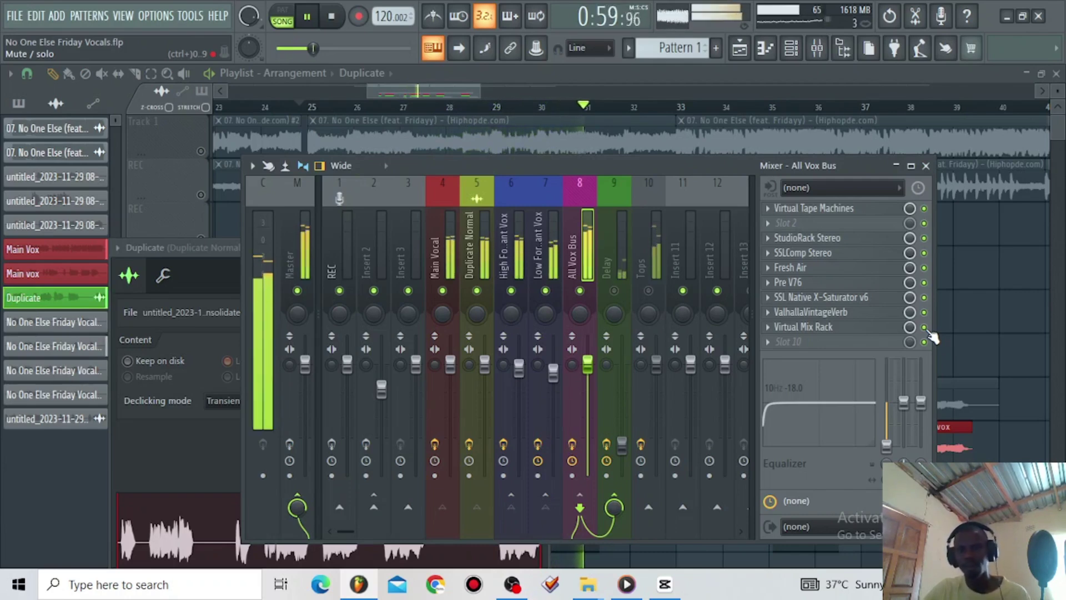
key(space)
click(924, 327)
key(space)
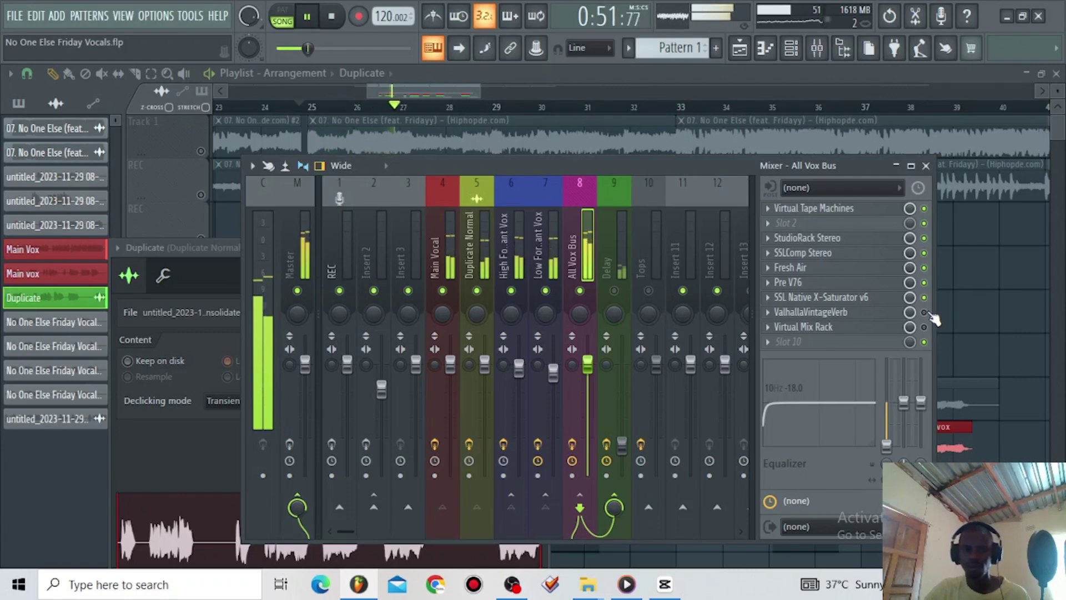
click(924, 327)
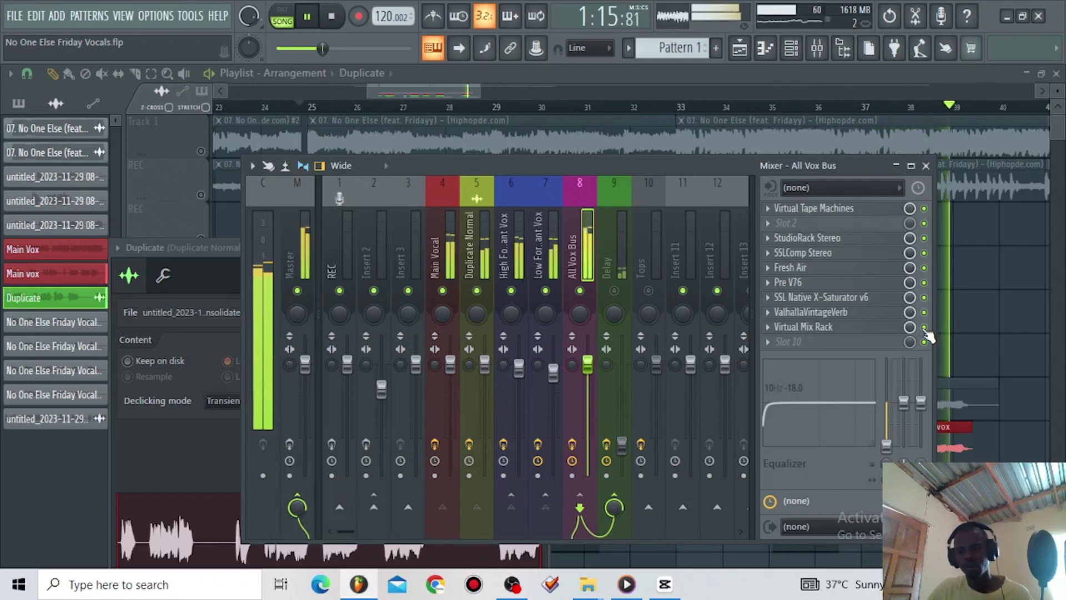
key(space)
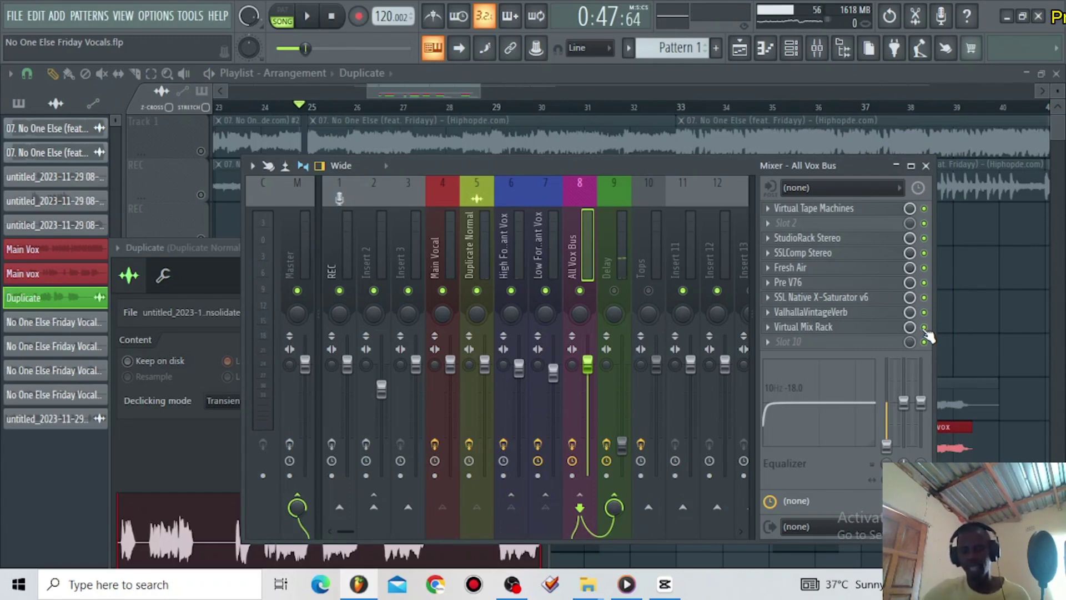
- Unmute the Delay mixer track and examine the time step options of its Fruity delay 2
click(612, 245)
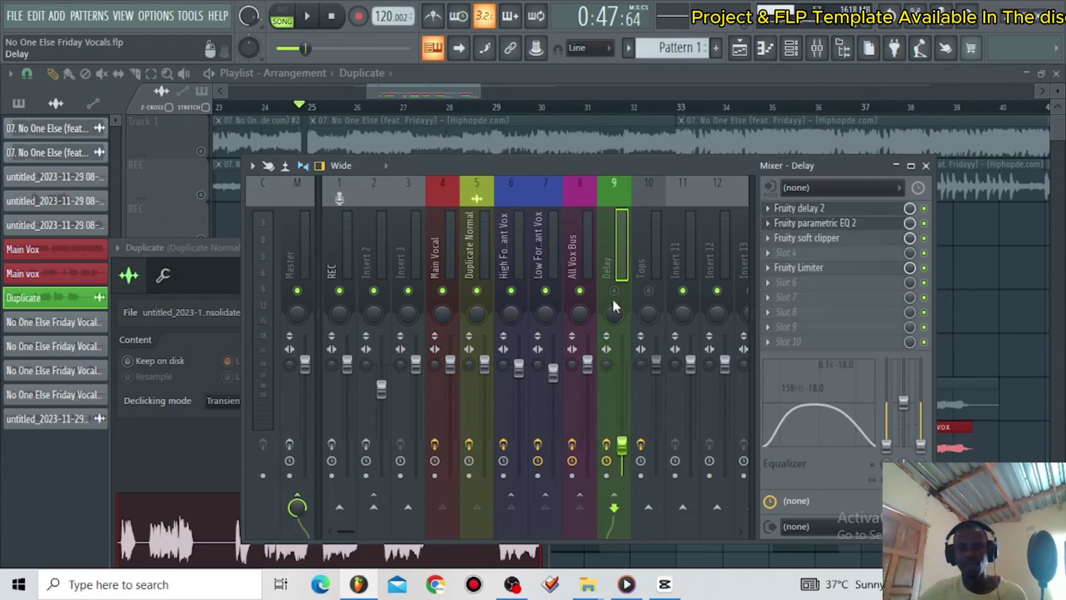
click(614, 291)
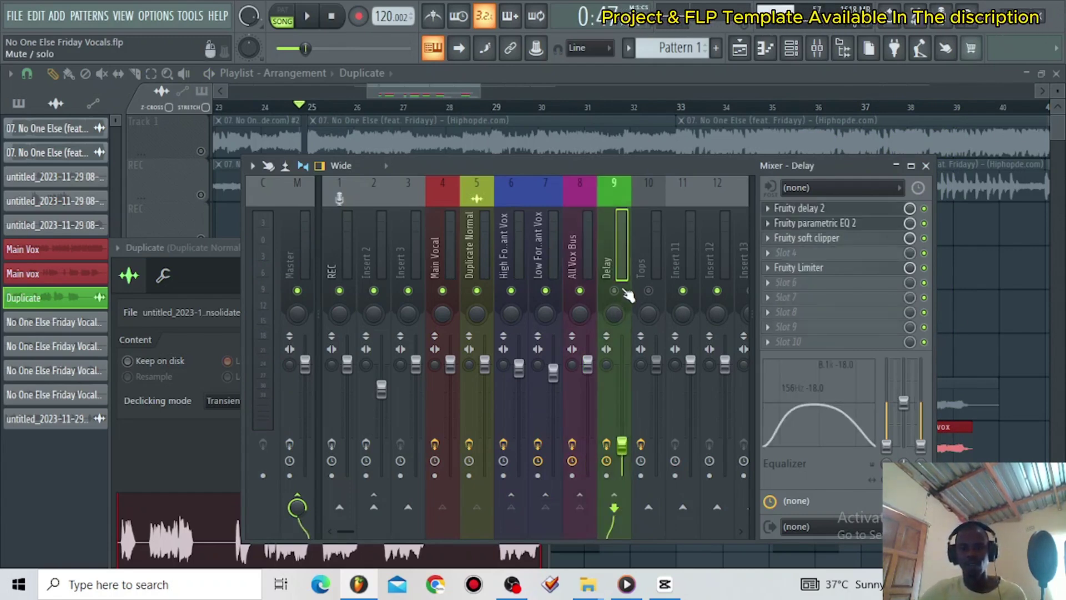
click(843, 209)
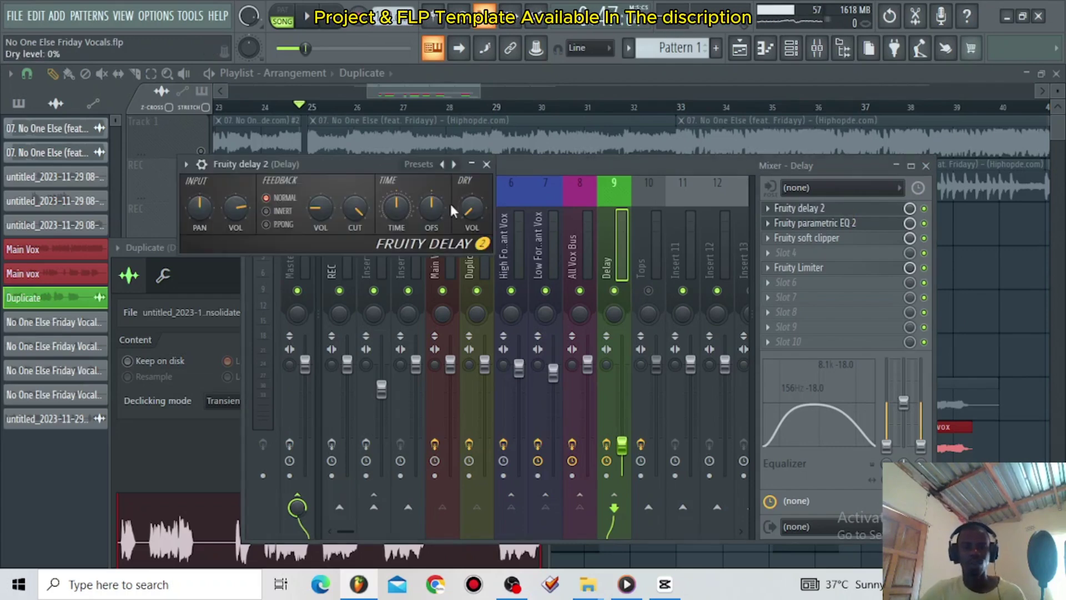
right_click(402, 211)
mouse_move(504, 232)
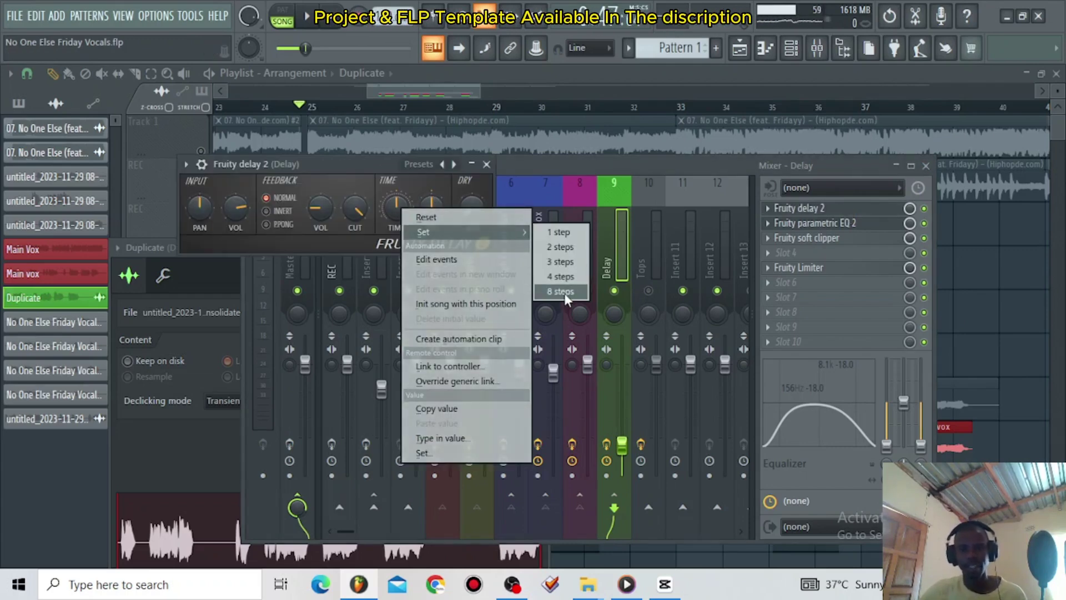
click(354, 166)
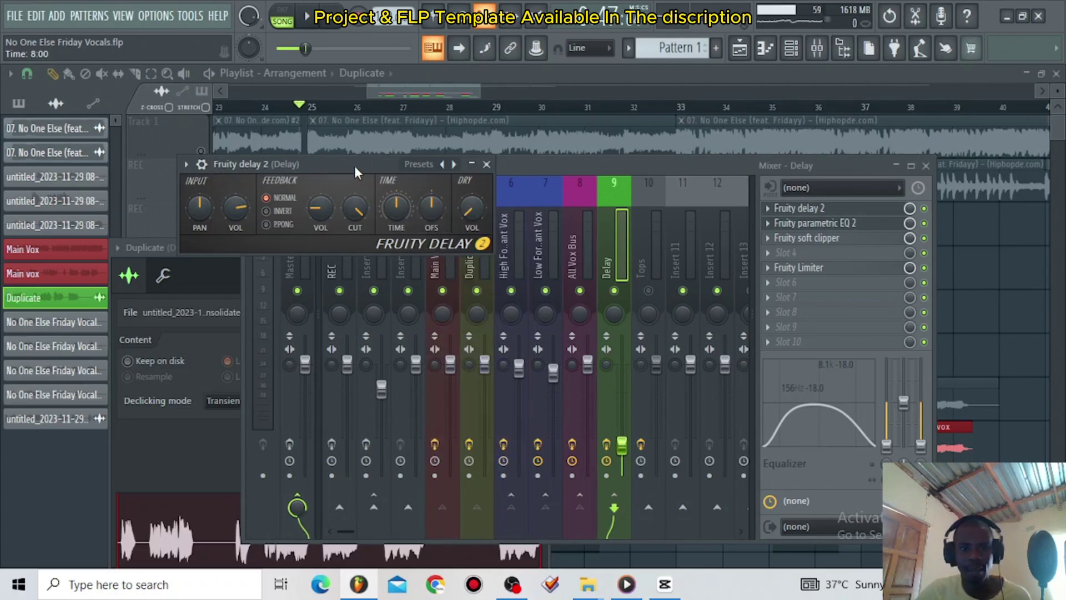
click(486, 163)
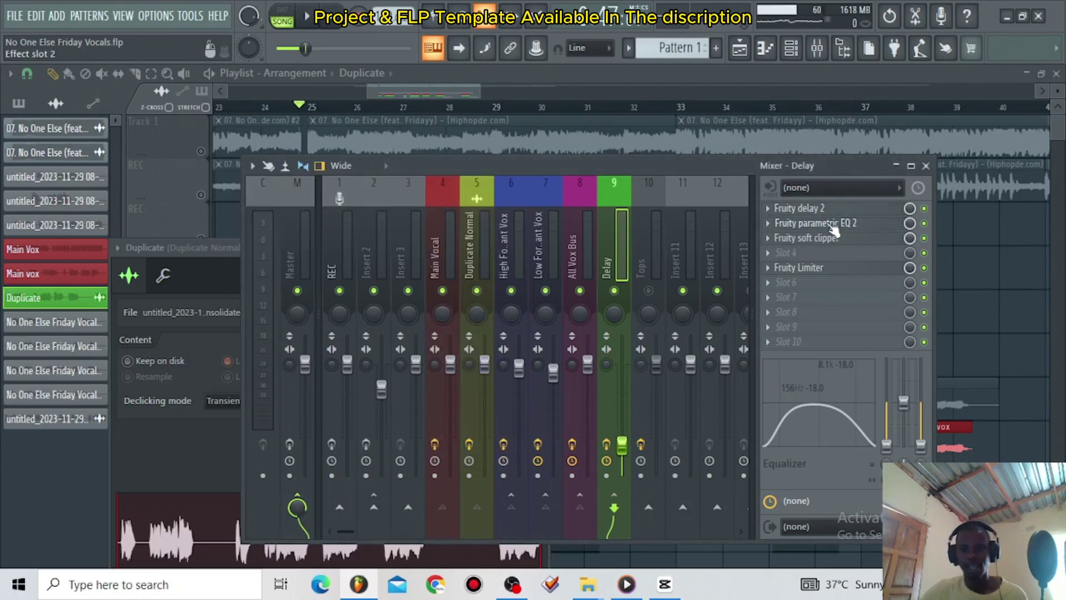
- Examine the Fruity parametric EQ 2 curve and the Fruity soft clipper settings on the Delay track
click(831, 225)
drag(220, 172, 320, 130)
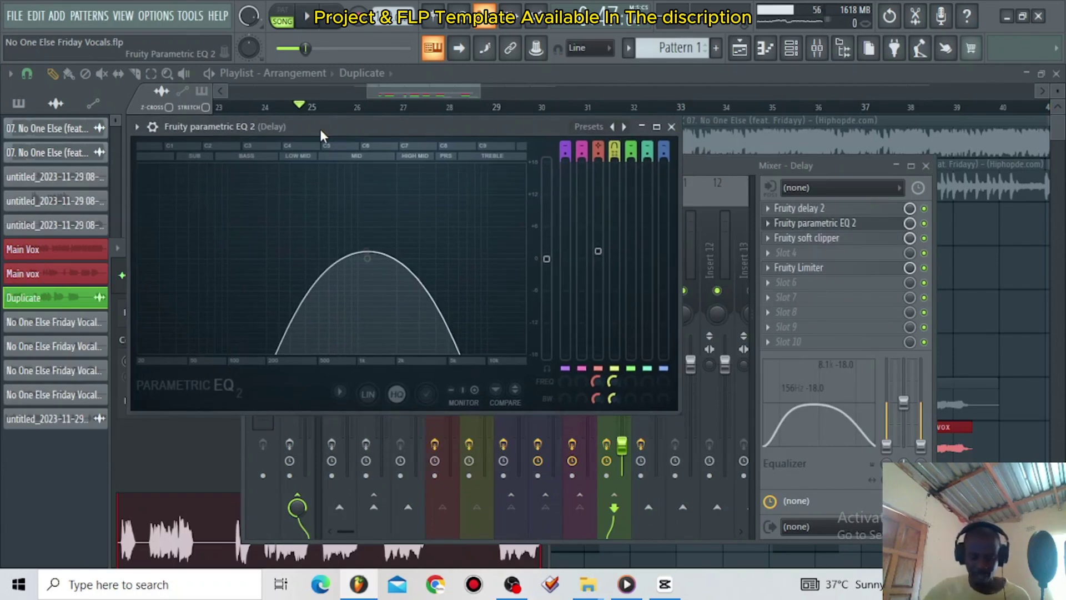
click(672, 127)
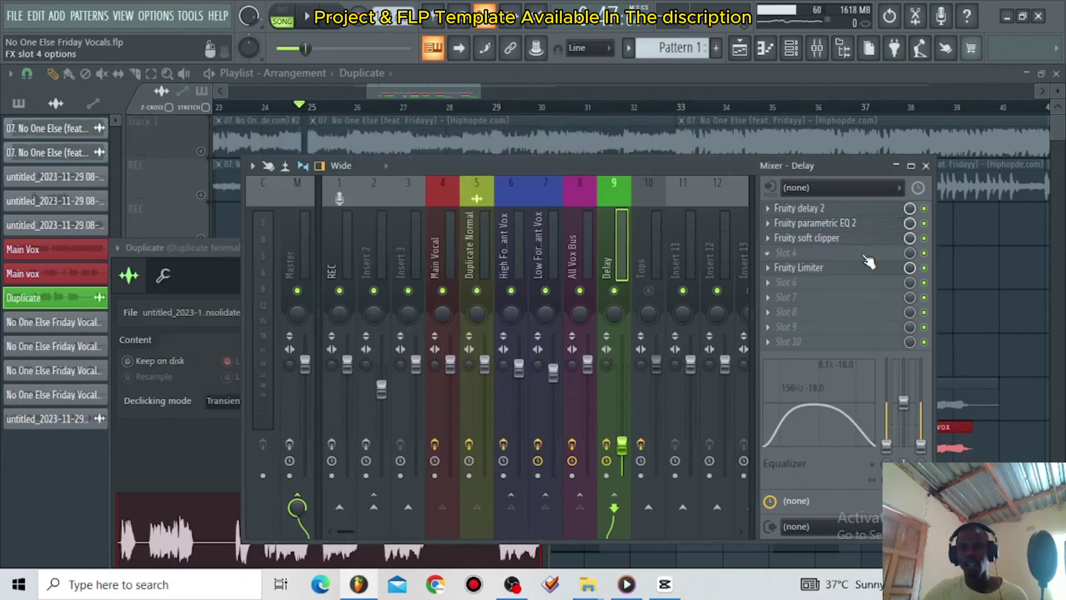
click(858, 239)
drag(220, 231, 580, 222)
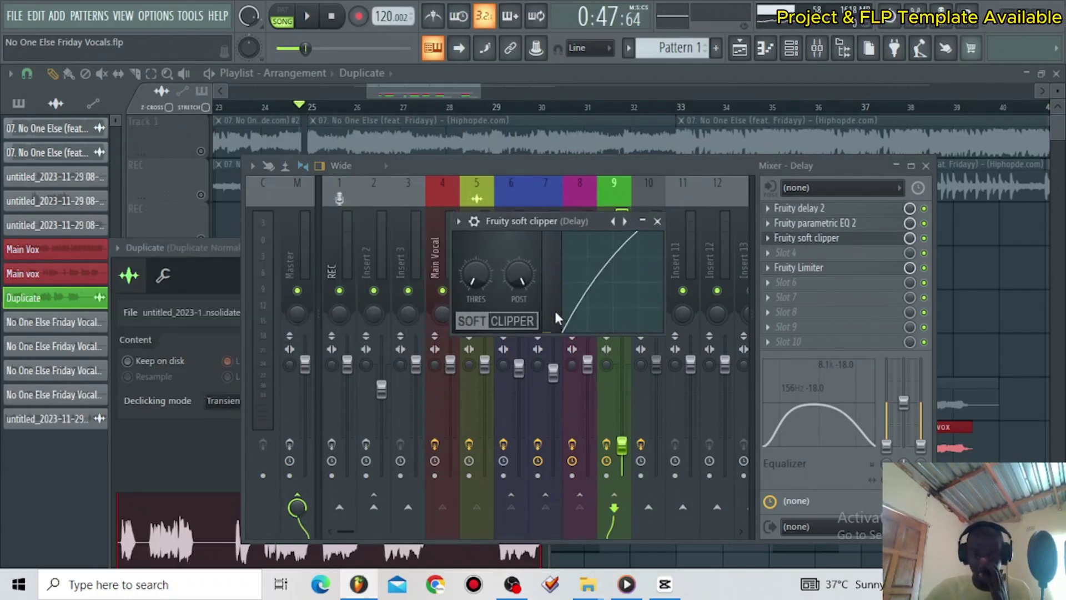
click(658, 221)
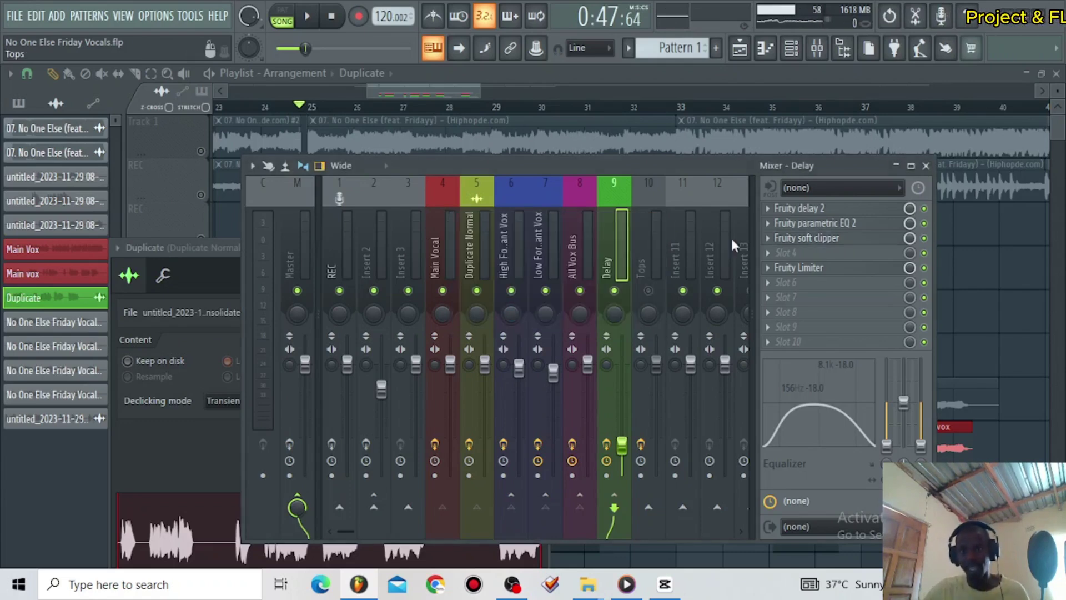
- Examine the Fruity Limiter's compressor settings and sidechain source options on the Delay track
click(821, 271)
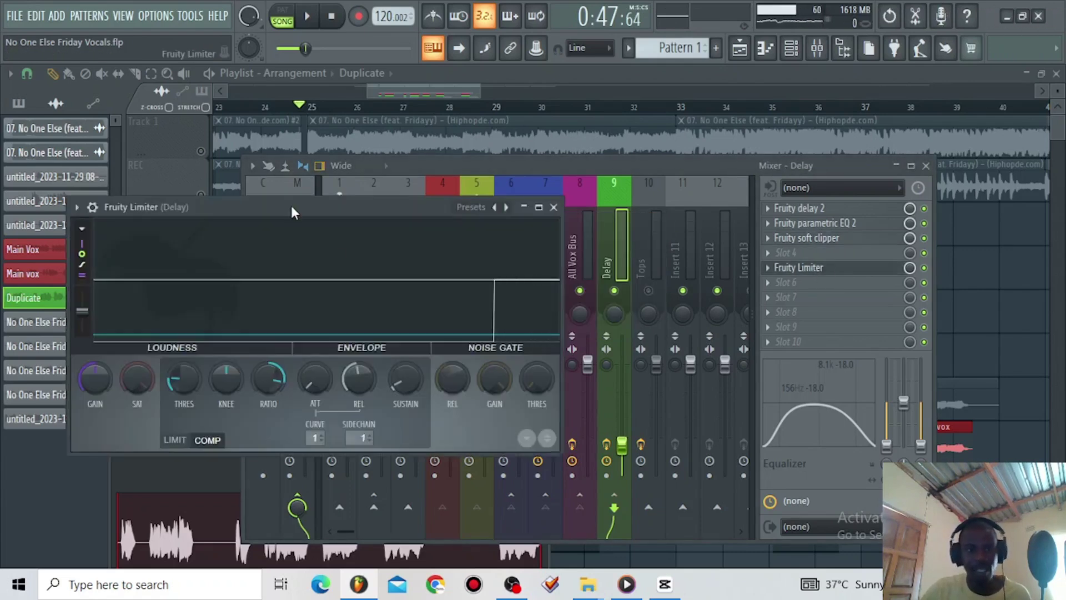
drag(291, 205, 464, 167)
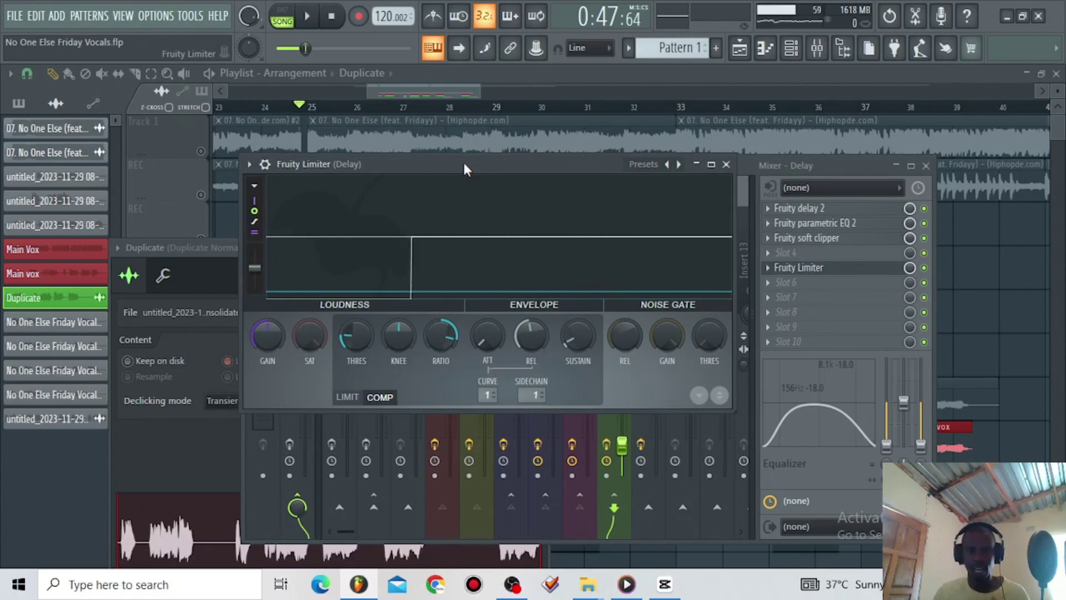
click(528, 392)
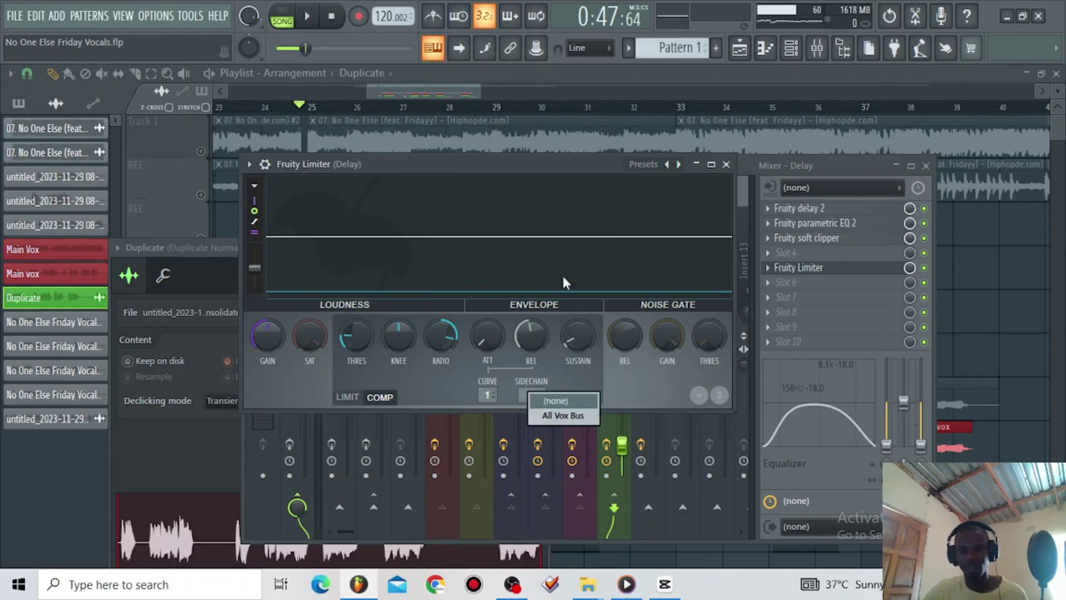
click(726, 164)
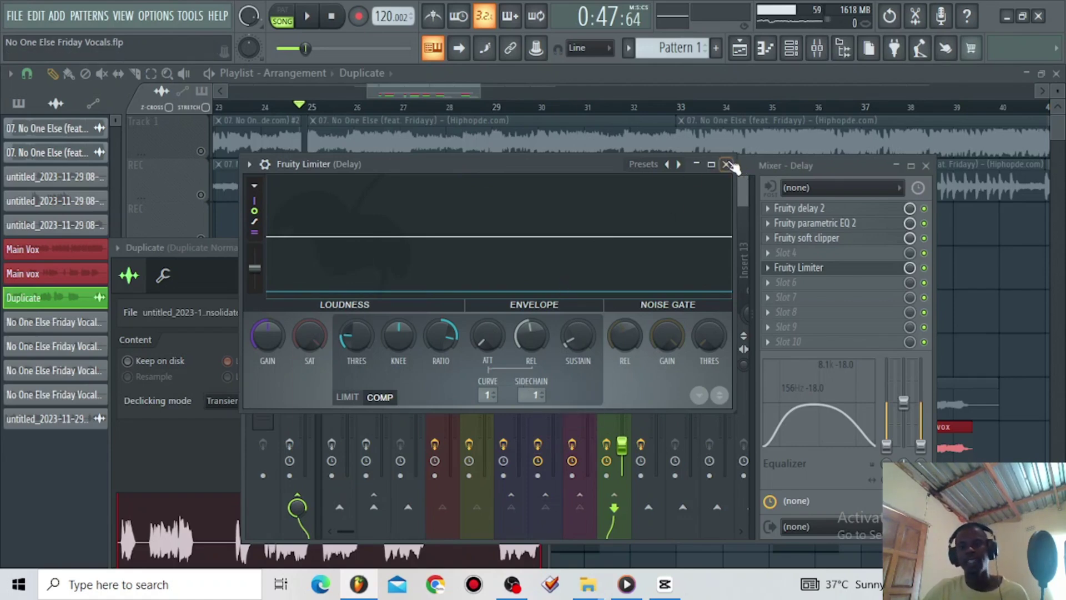
click(726, 164)
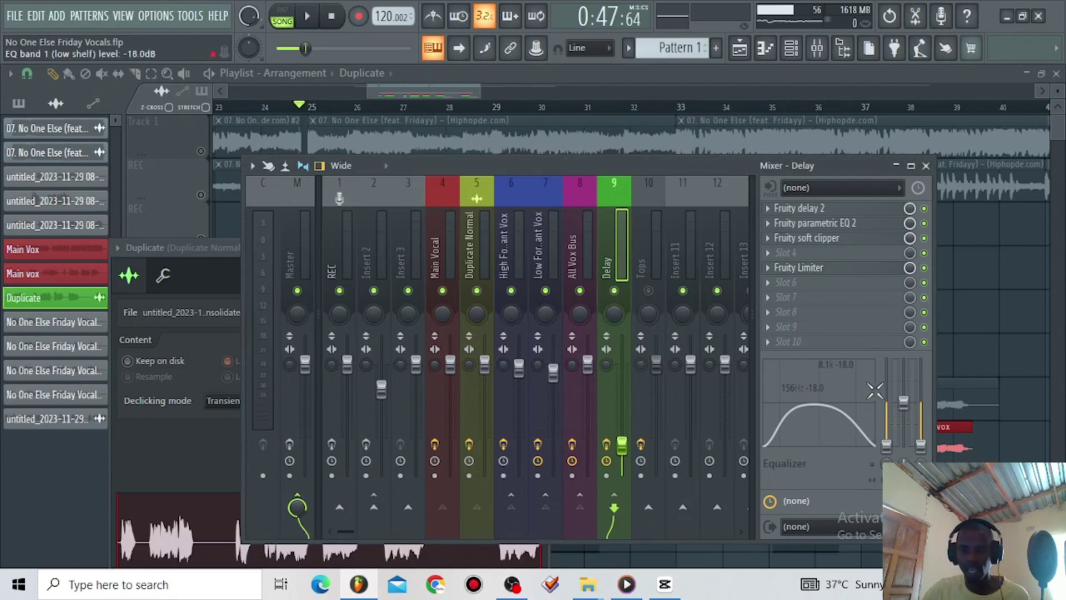
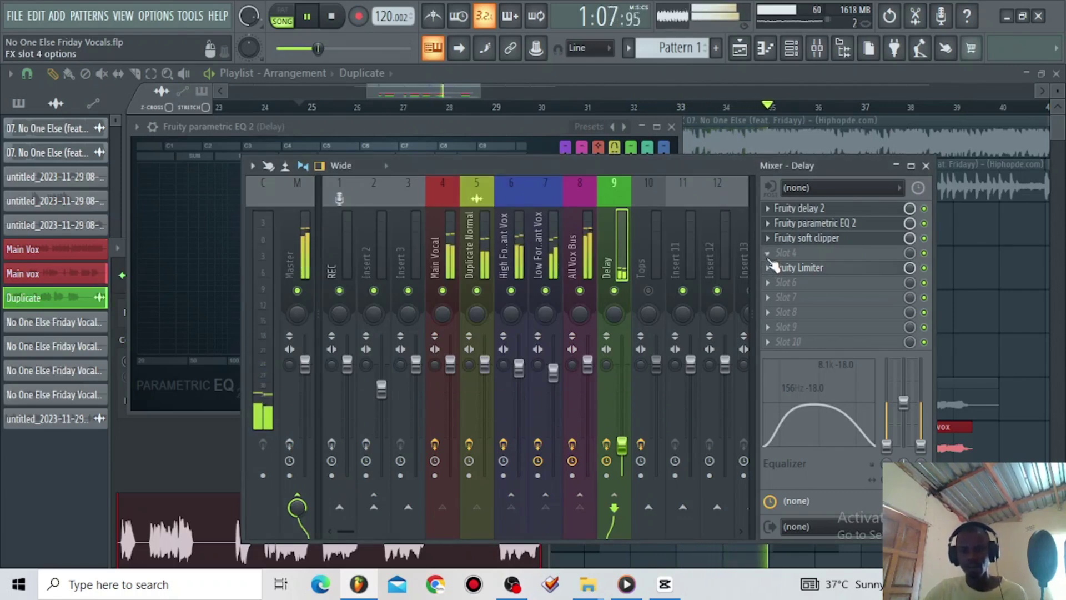
- Load Fruity Reeverb 2 into slot 4 of the Delay mixer track, ahead of the Fruity Limiter
key(space)
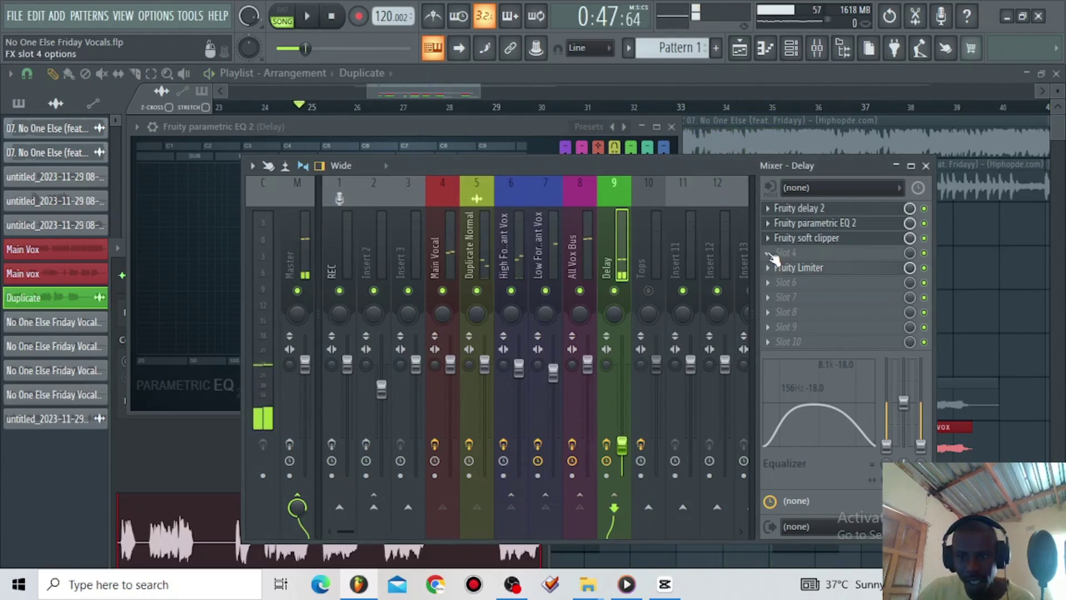
click(772, 256)
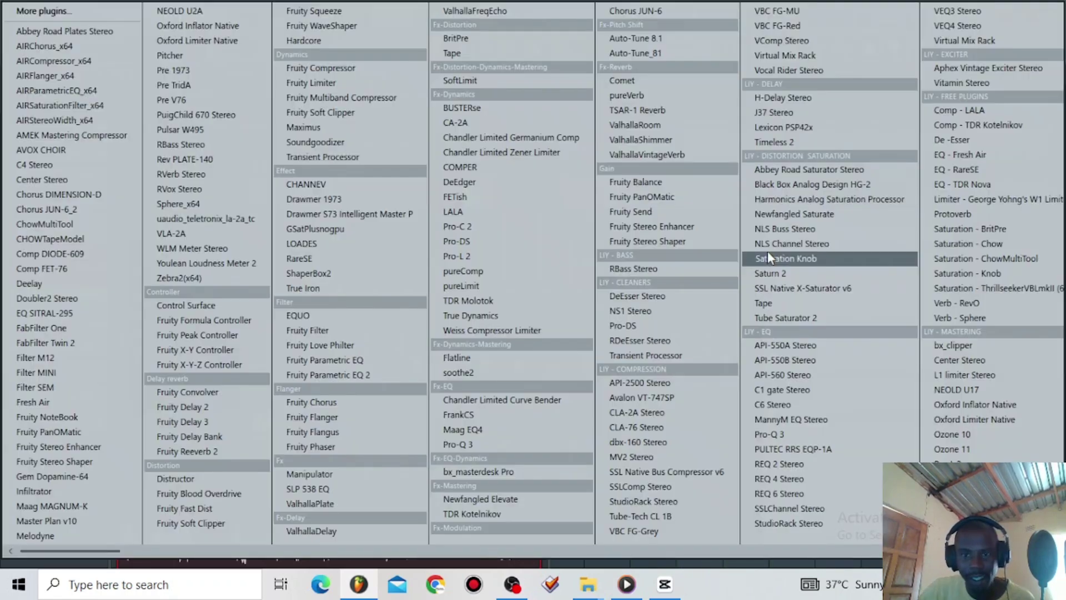
click(217, 451)
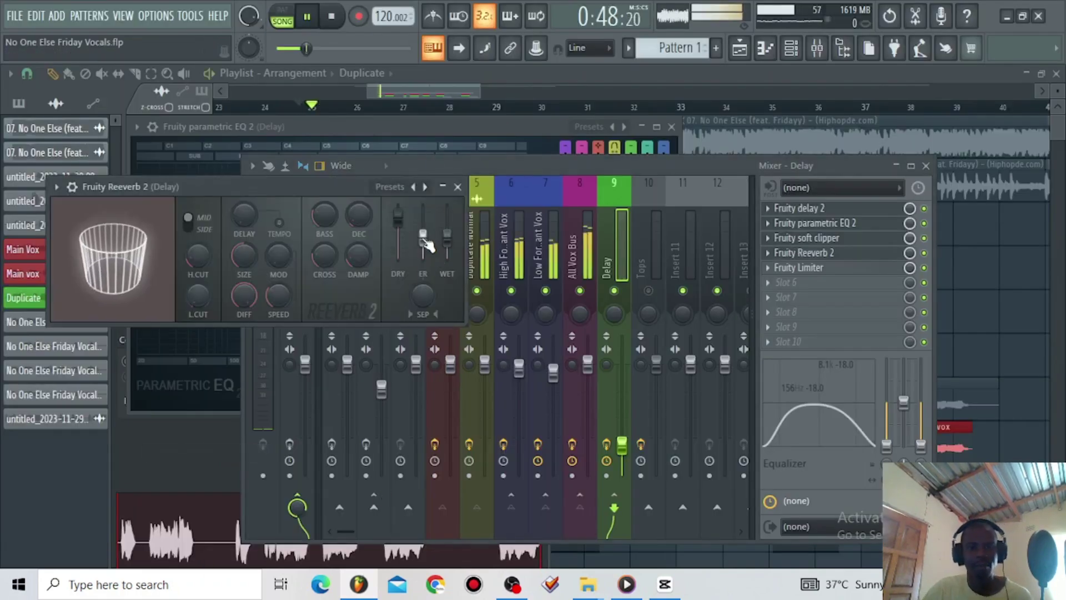
- Raise the early reflection and wet levels of Fruity Reeverb 2 and audition the vocals with the reverb
drag(423, 237, 446, 223)
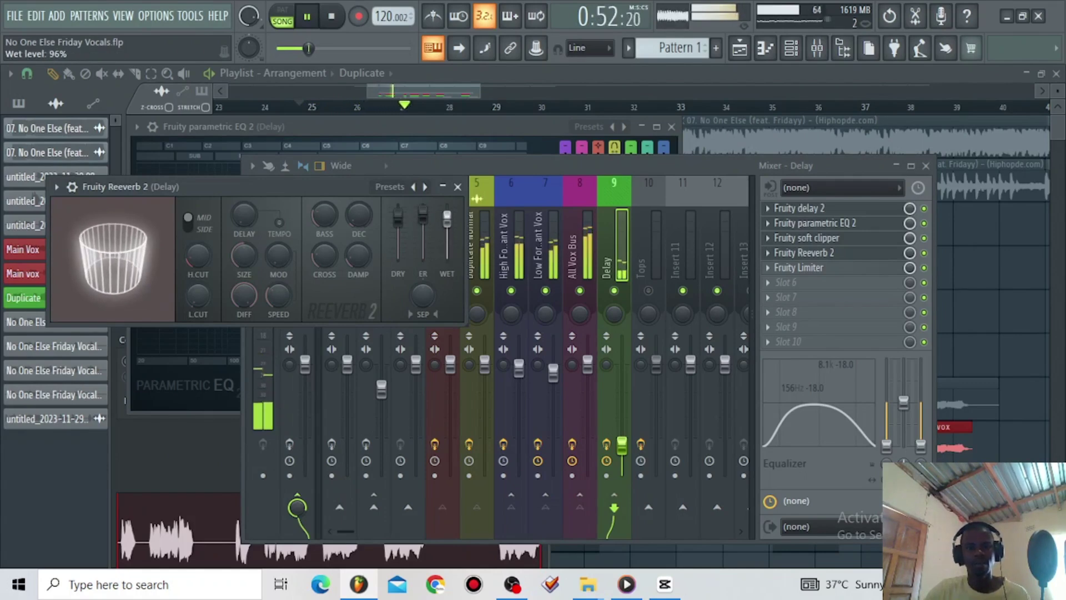
drag(448, 222, 448, 215)
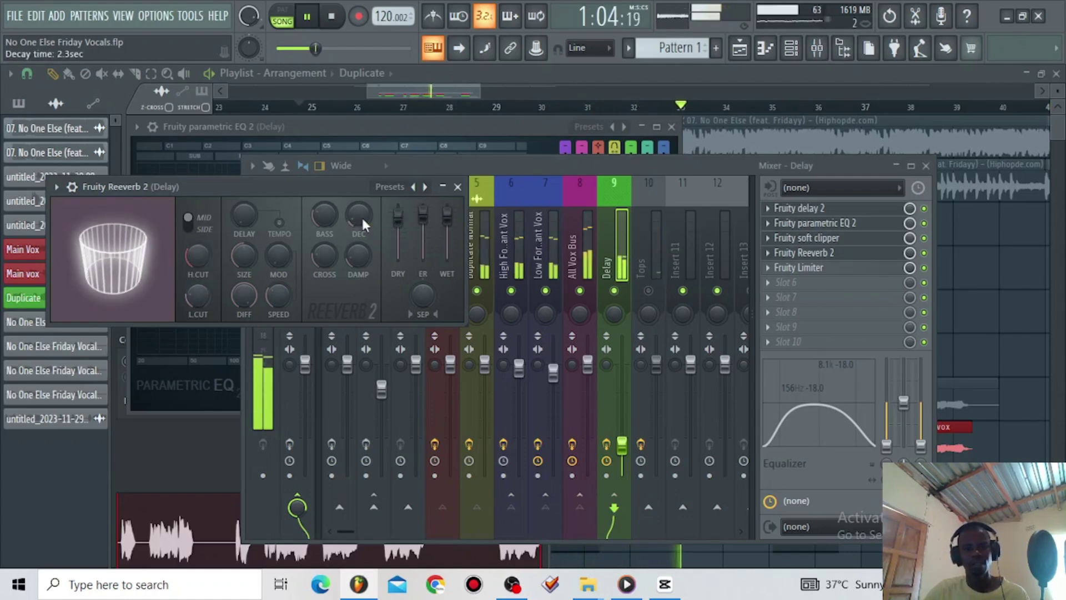
click(458, 187)
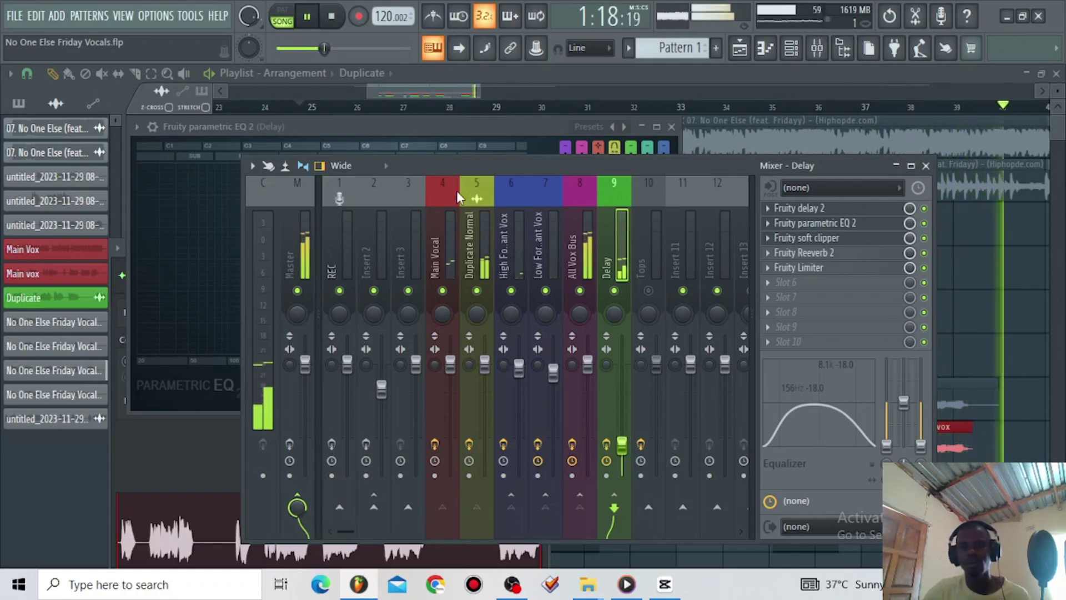
key(space)
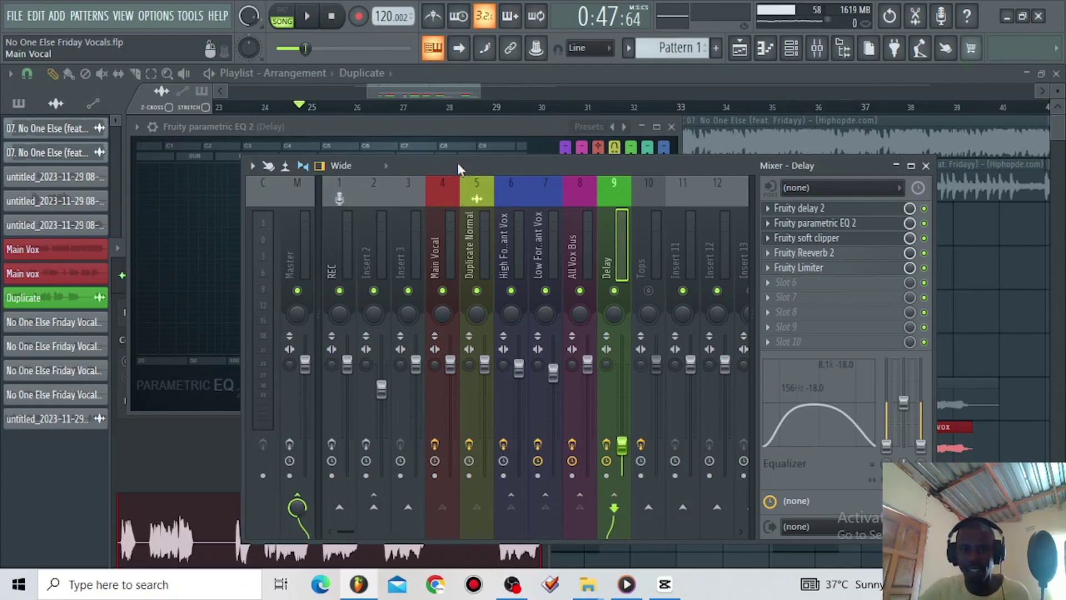
- Compare the raw vocal recording on Track 7 with the Main Vox clips by soloing each track during playback
click(449, 96)
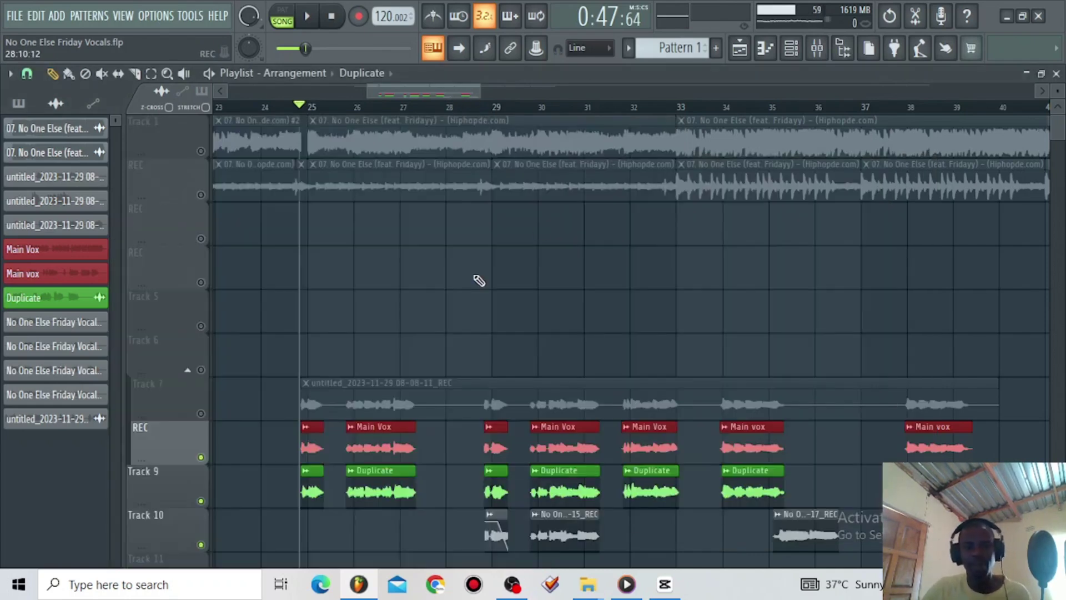
right_click(201, 414)
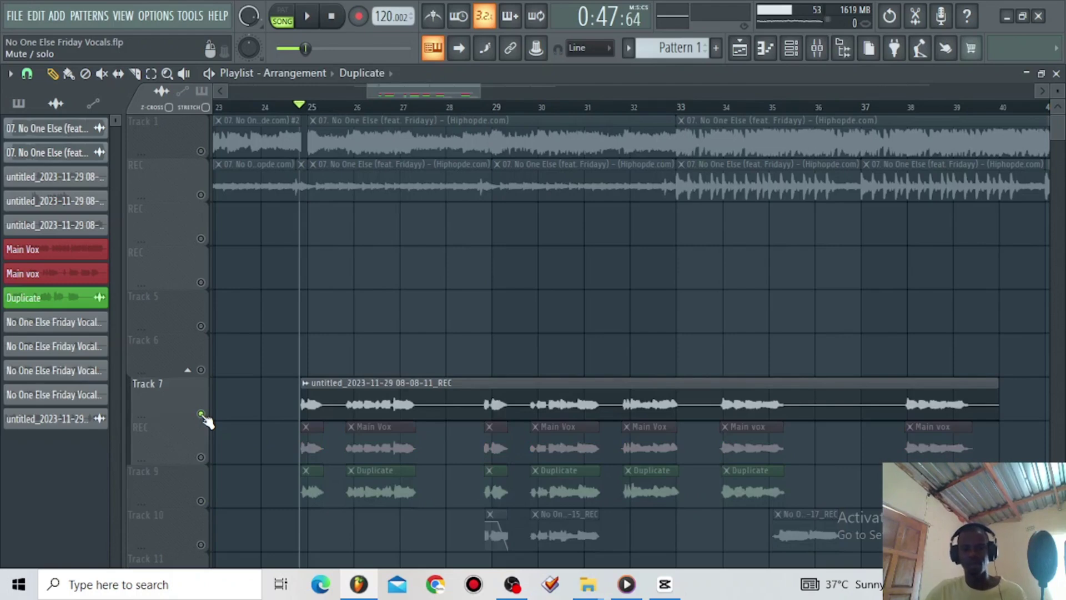
key(space)
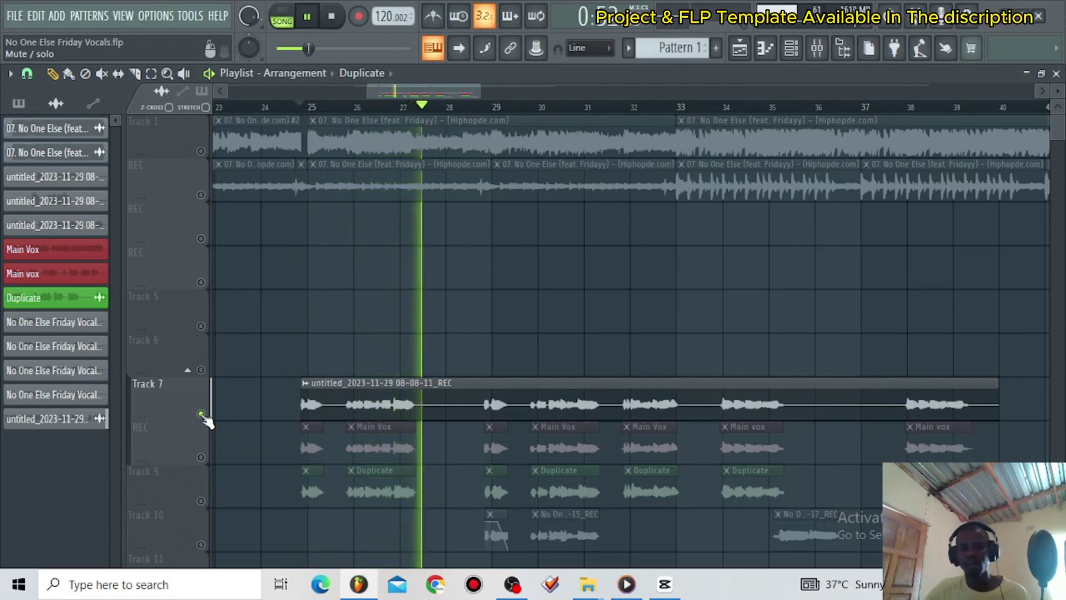
right_click(201, 457)
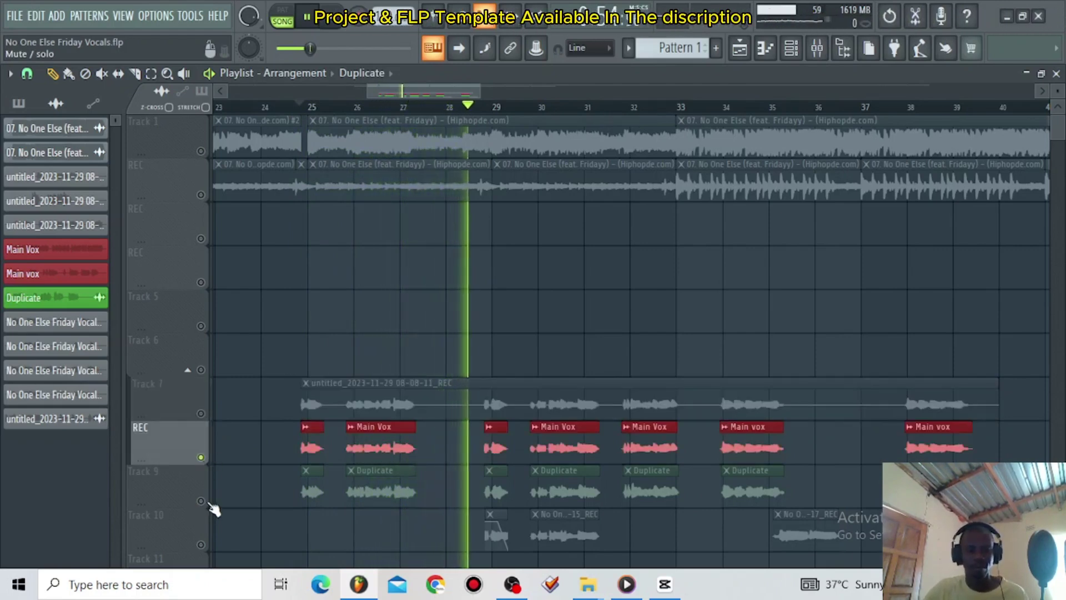
- Bring back all playlist tracks, mute the raw recording on Track 7, and play the full vocal arrangement
right_click(201, 501)
right_click(201, 501)
key(space)
click(202, 414)
key(space)
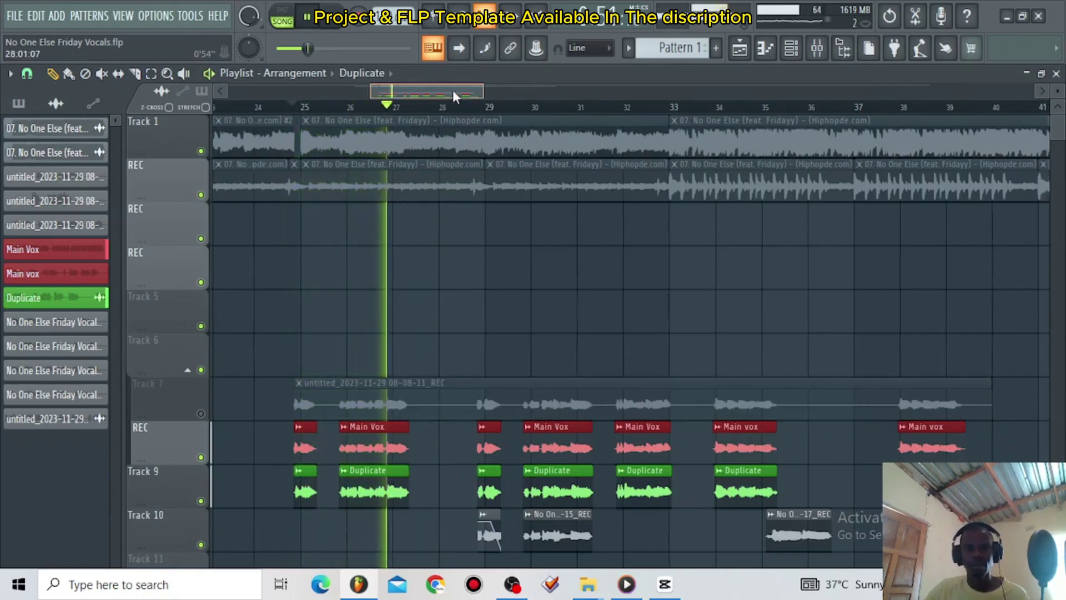
- Set the playlist snap to Line and restart playback from just before bar 29
drag(452, 90, 468, 94)
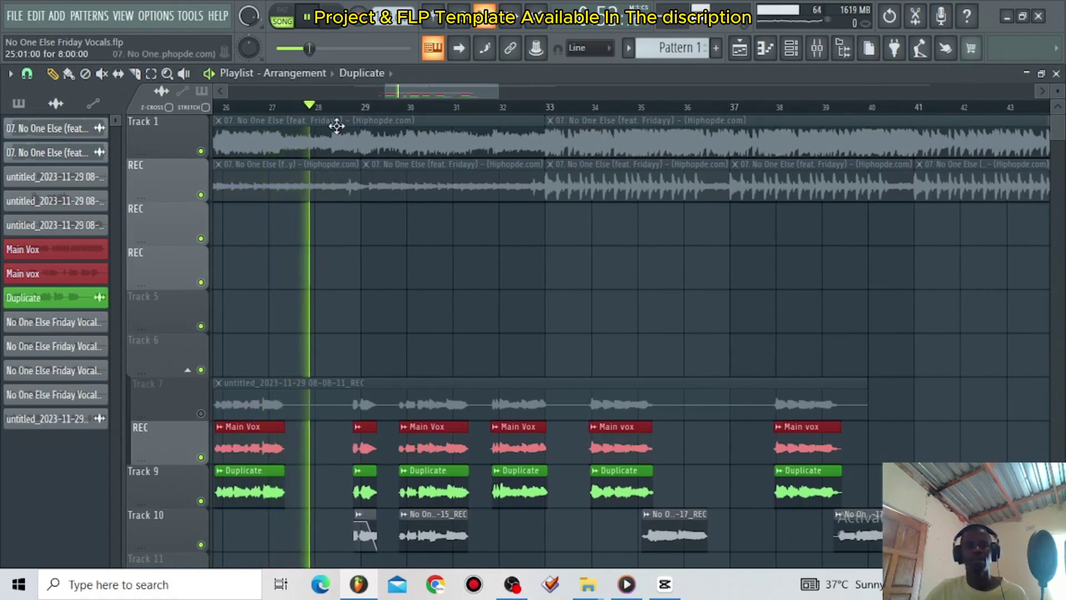
click(27, 73)
click(59, 117)
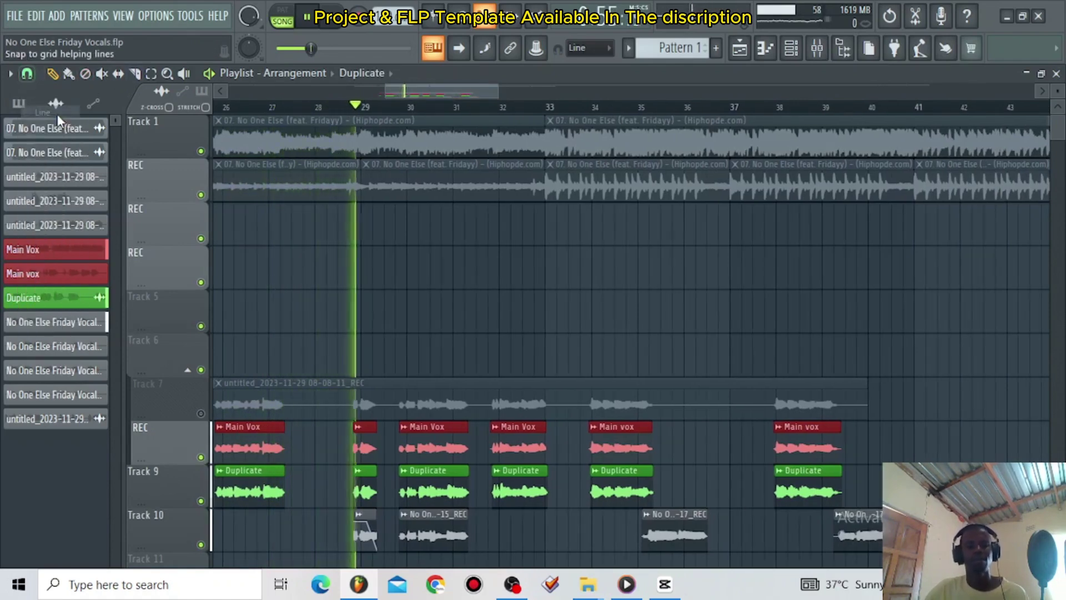
click(817, 48)
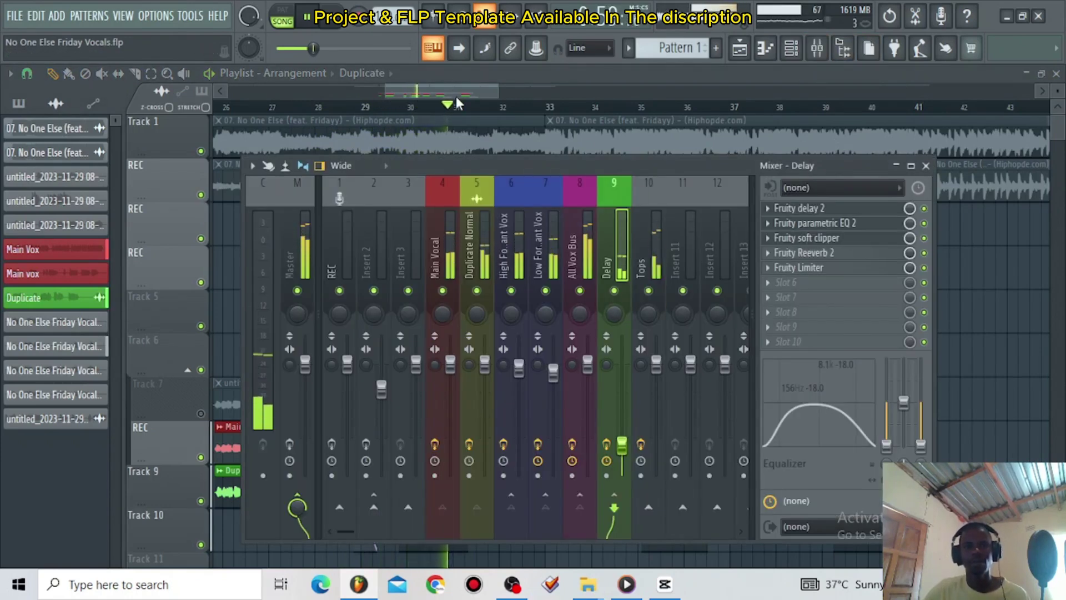
key(F9)
drag(452, 99, 441, 95)
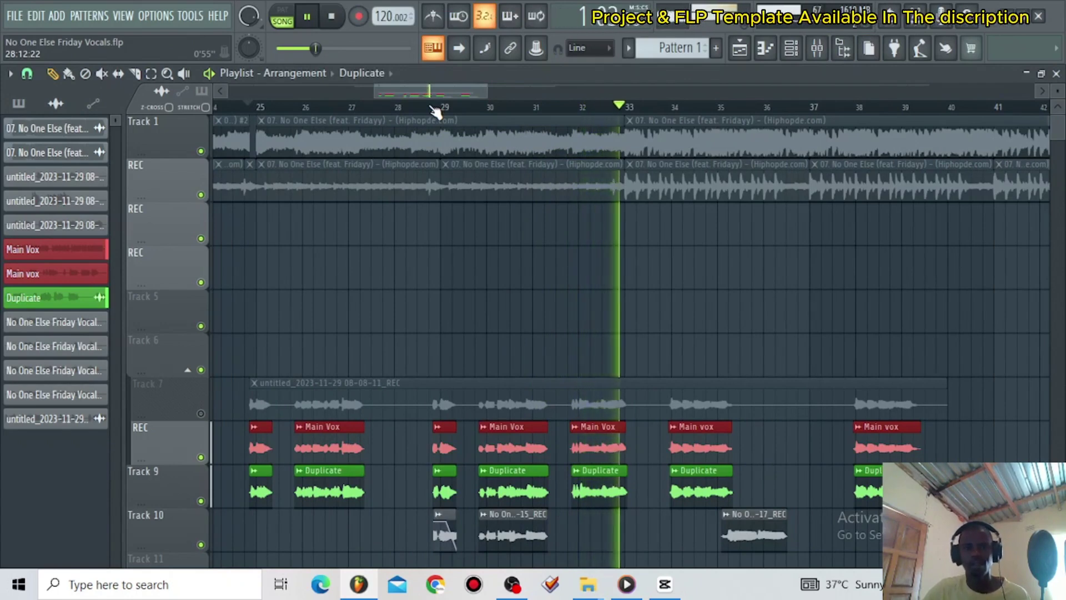
click(436, 108)
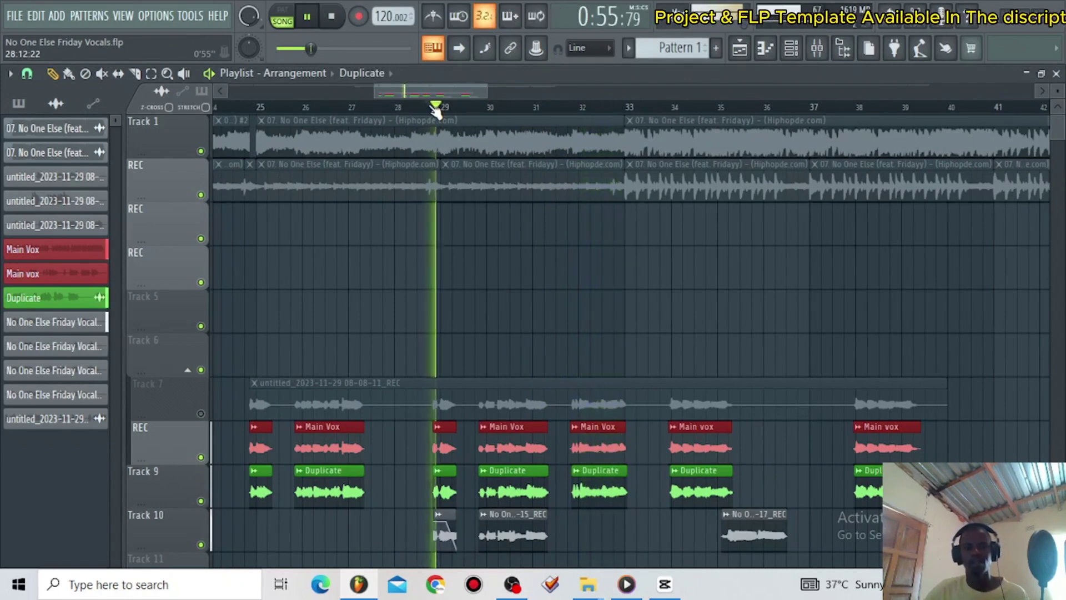
- Examine the MetaFlanger Stereo and AIRChorus_x64 effects on the Tops mixer track while auditioning the vocals, and stop playback
click(817, 48)
click(649, 244)
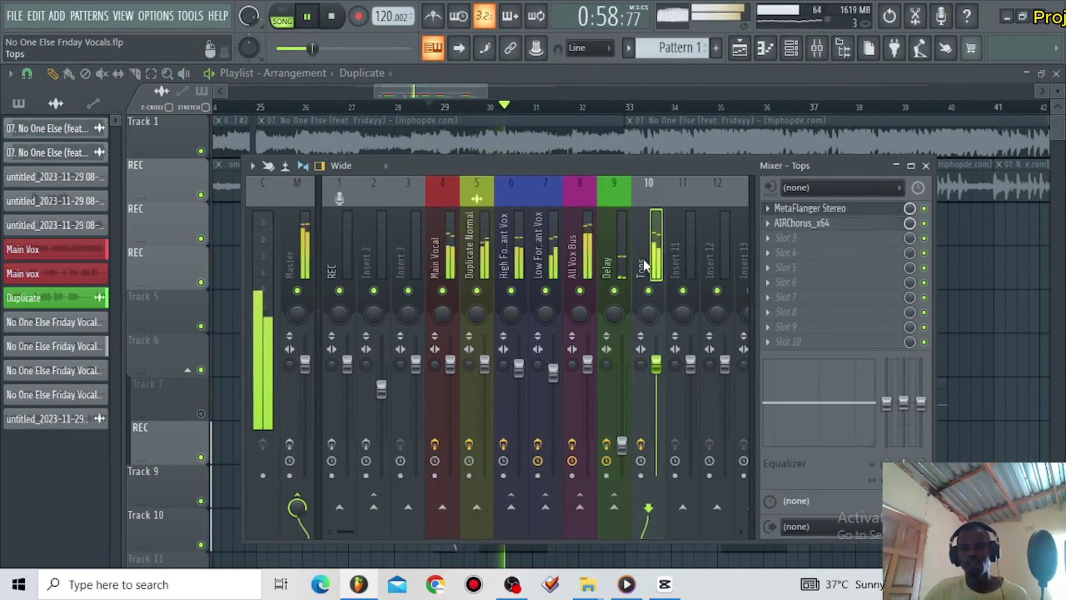
click(820, 209)
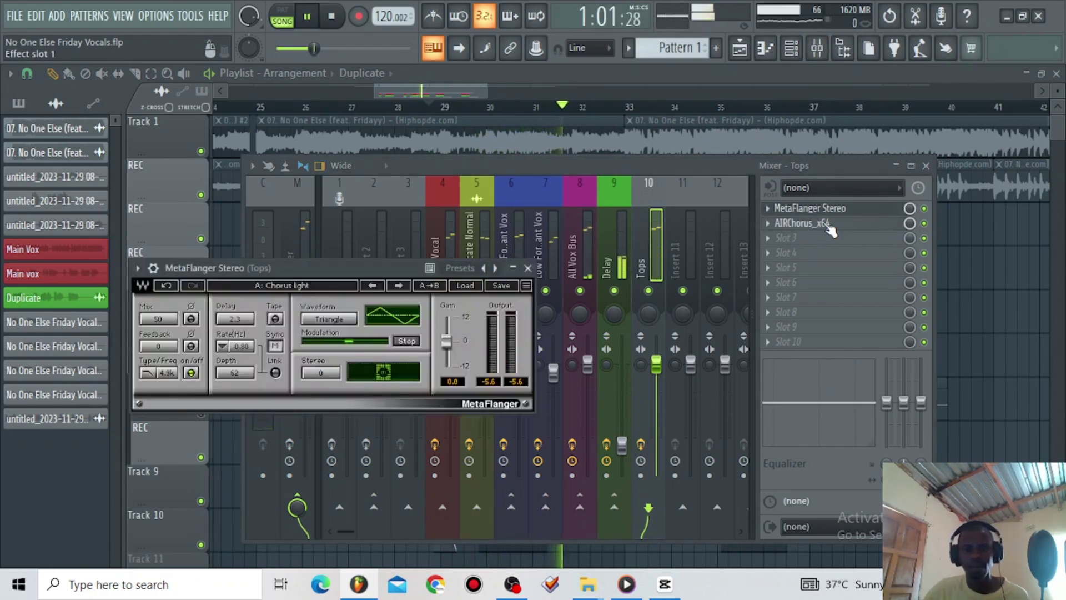
click(829, 223)
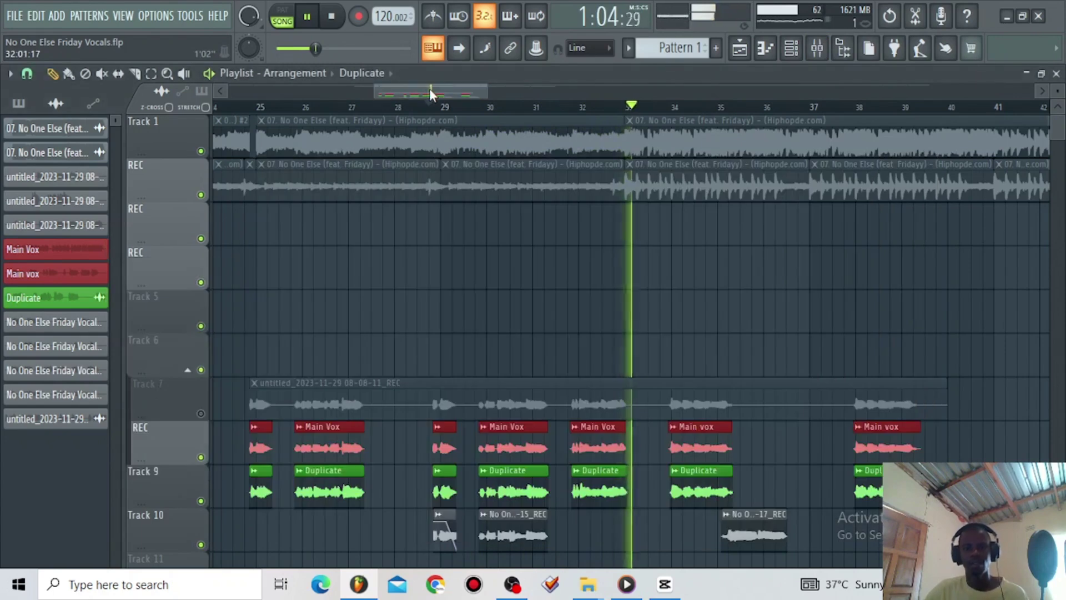
click(432, 94)
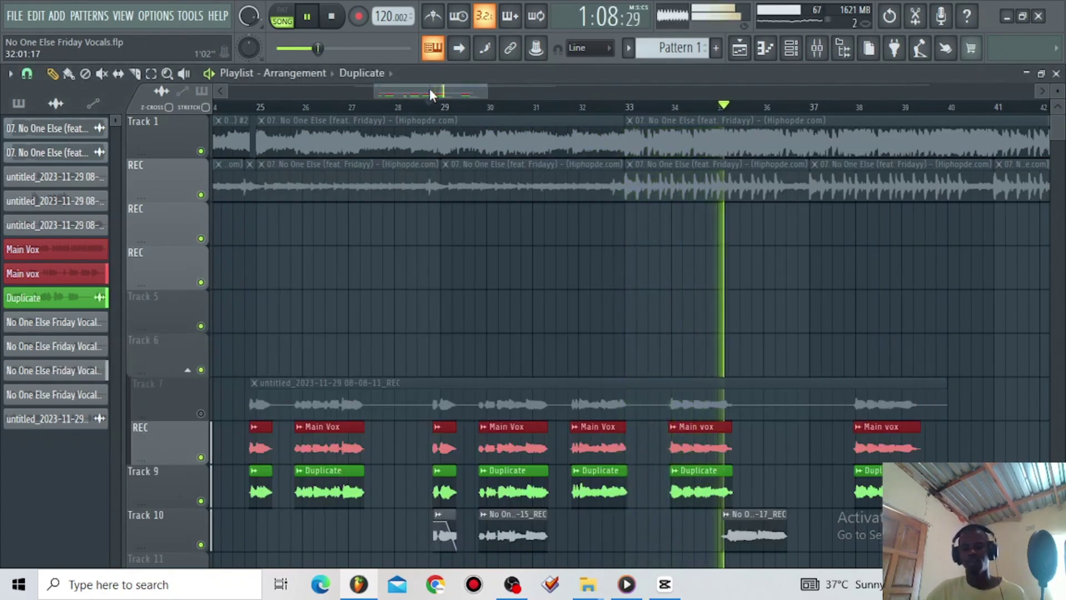
key(space)
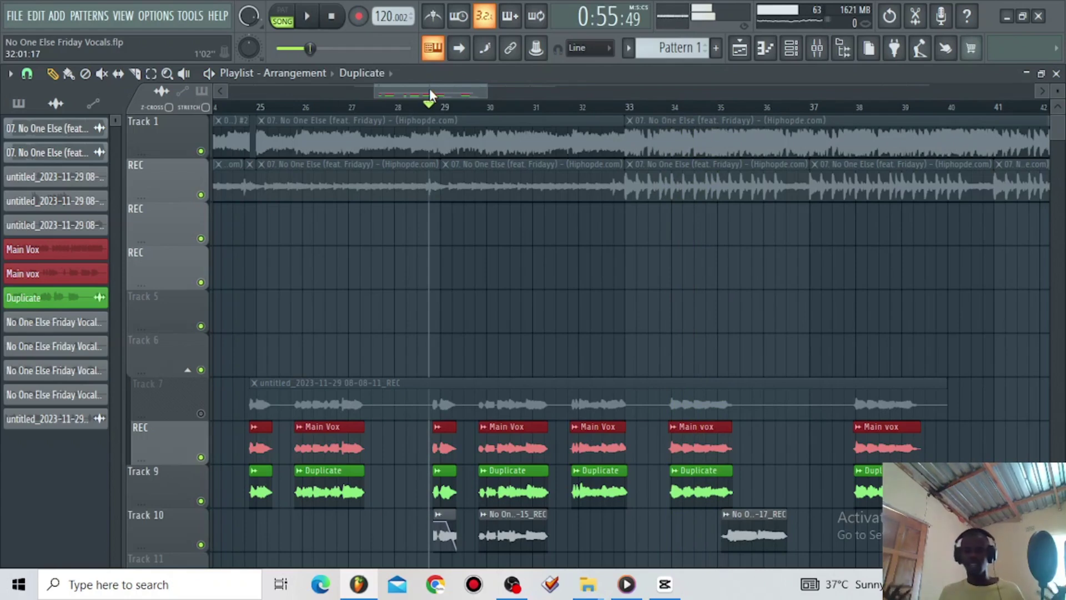